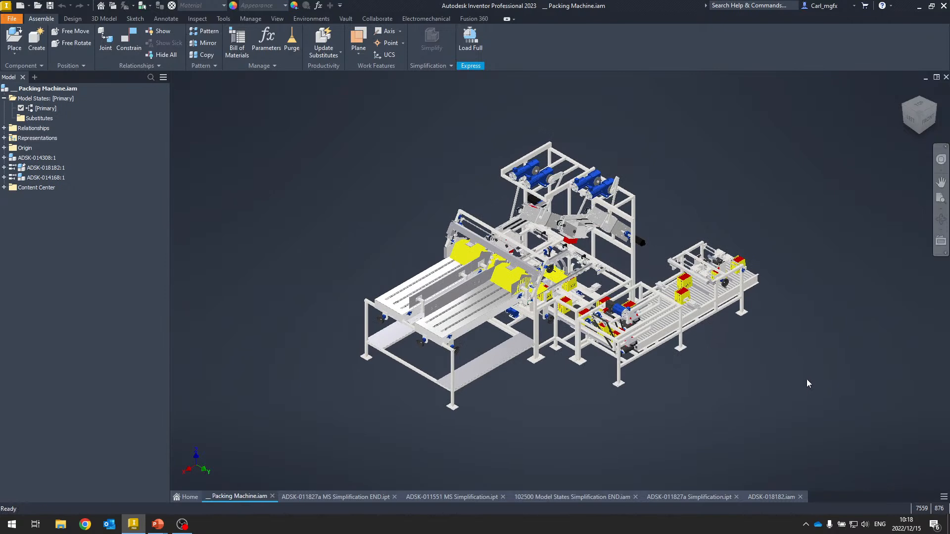
# - Set the packing machine assembly's visual style to Shaded with Edges
pyautogui.keyDown('shift'); pyautogui.moveTo(729, 200); pyautogui.dragTo(718, 194, button='middle'); pyautogui.keyUp('shift')
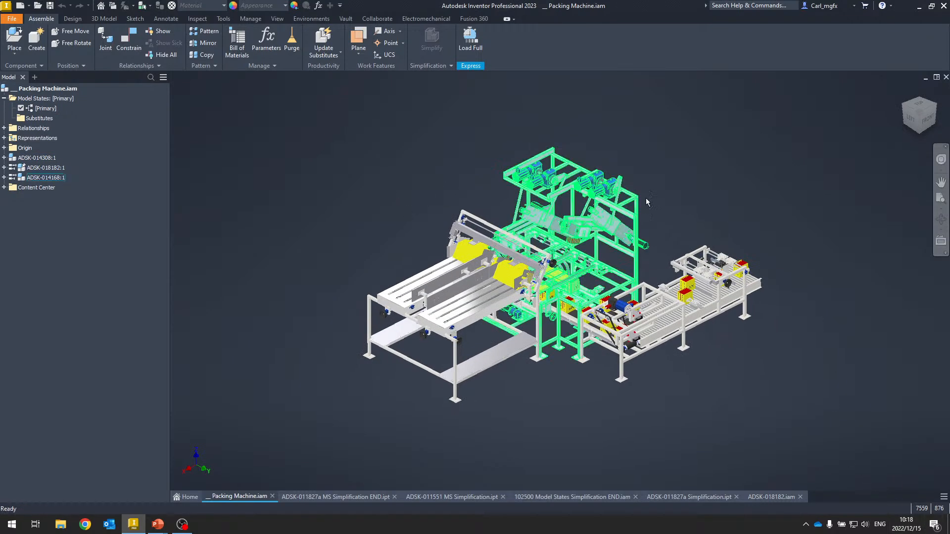
pyautogui.scroll(5, 641, 208)
pyautogui.keyDown('shift'); pyautogui.moveTo(759, 291); pyautogui.dragTo(408, 171, button='middle'); pyautogui.keyUp('shift')
pyautogui.scroll(5, 374, 161)
pyautogui.keyDown('shift'); pyautogui.moveTo(331, 167); pyautogui.dragTo(296, 146, button='middle'); pyautogui.keyUp('shift')
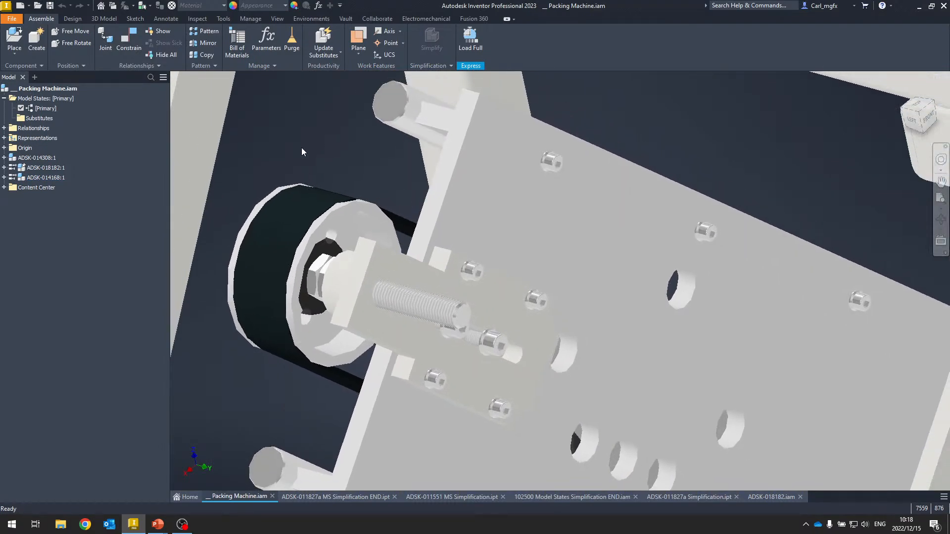
pyautogui.press('F6')
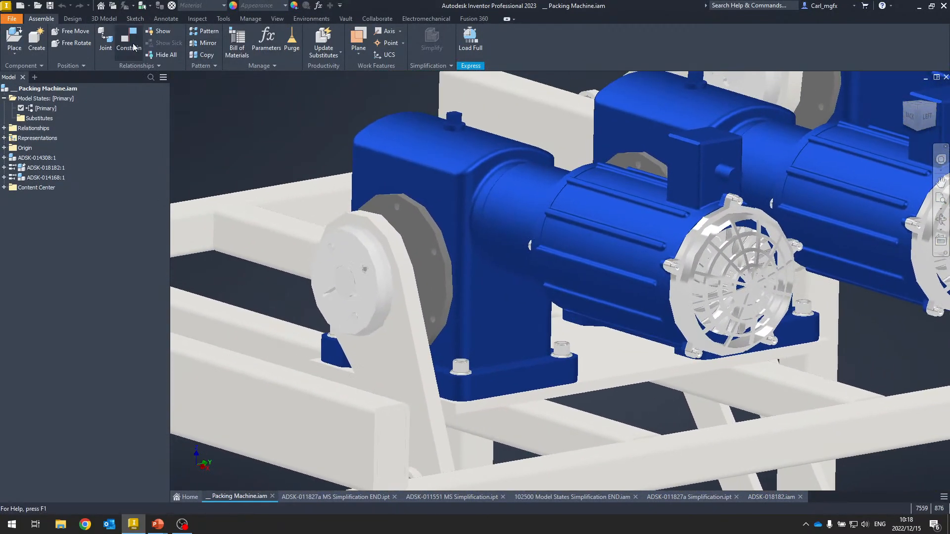
pyautogui.click(278, 18)
pyautogui.click(186, 49)
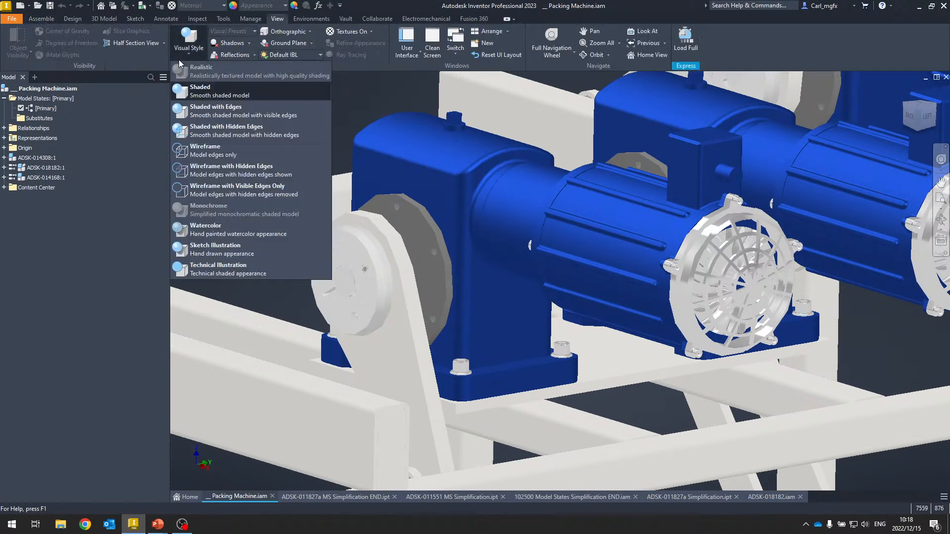
pyautogui.click(206, 113)
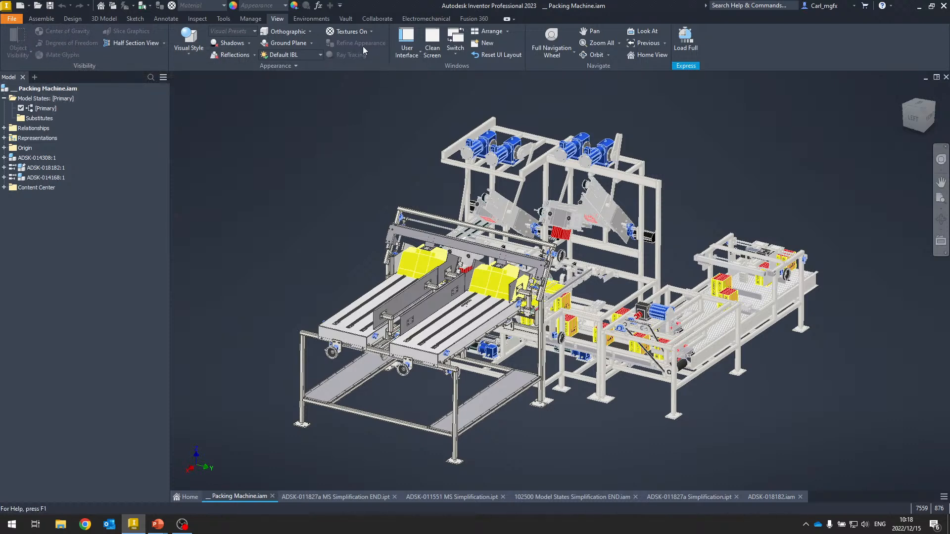
# - Leave Express mode by loading the full assembly data
pyautogui.click(41, 19)
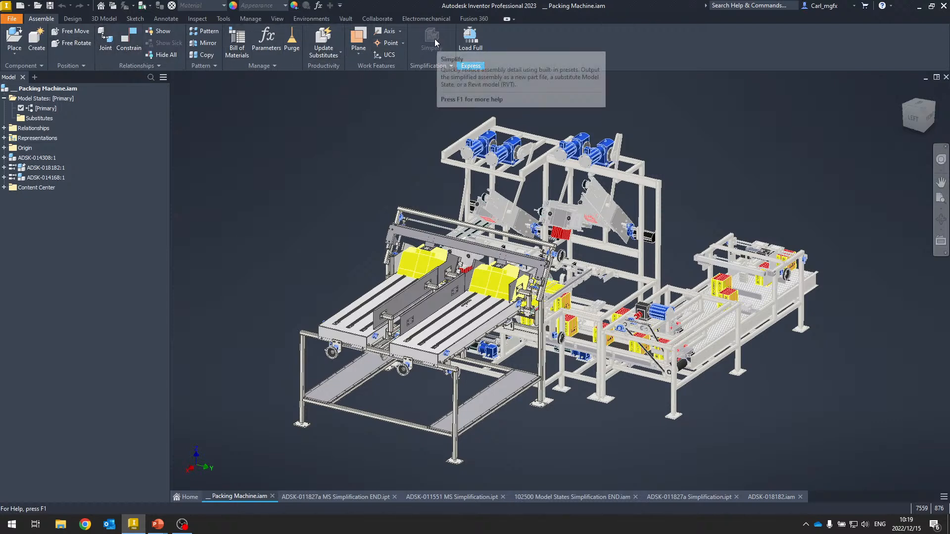
pyautogui.click(73, 20)
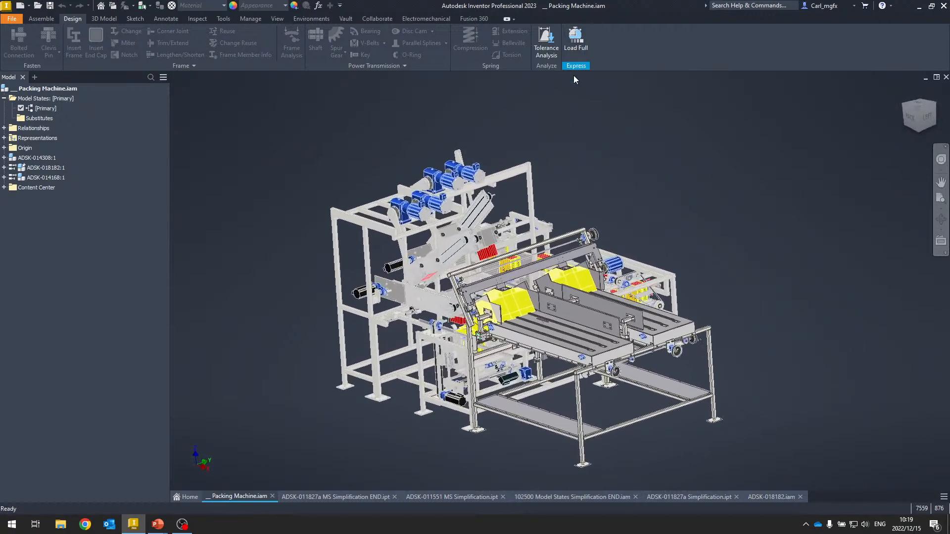
pyautogui.click(576, 42)
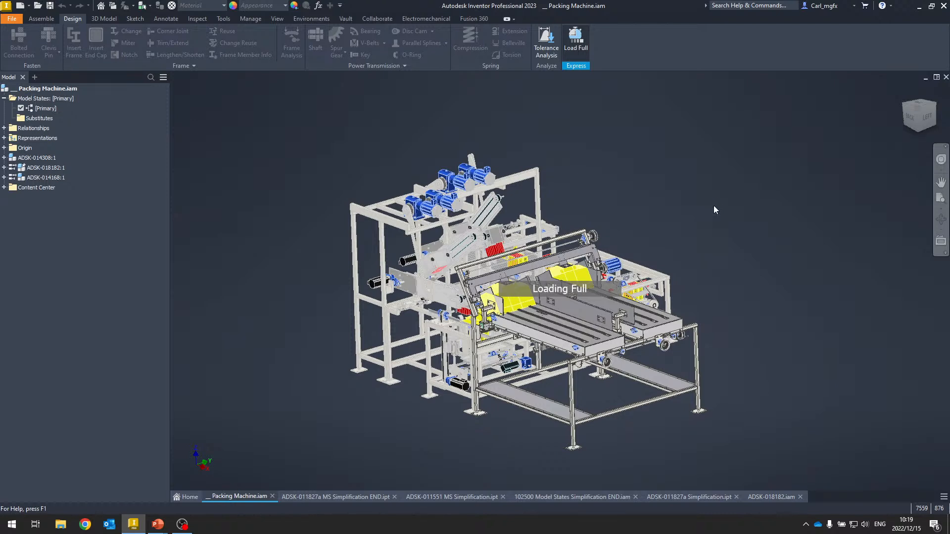
# - Inspect the fully loaded assembly's drive motors up close
pyautogui.keyDown('shift'); pyautogui.moveTo(682, 171); pyautogui.dragTo(681, 184, button='middle'); pyautogui.keyUp('shift')
pyautogui.scroll(4, 447, 164)
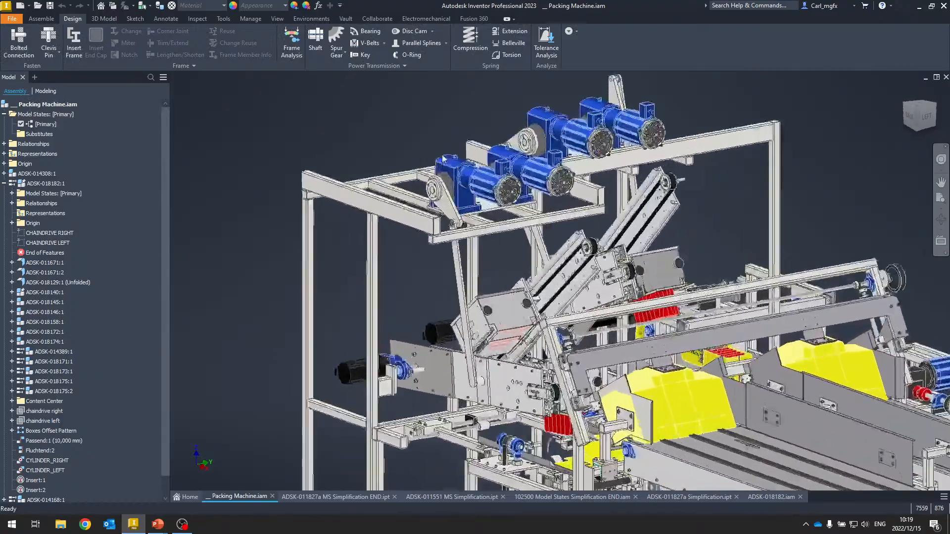
pyautogui.scroll(8, 446, 168)
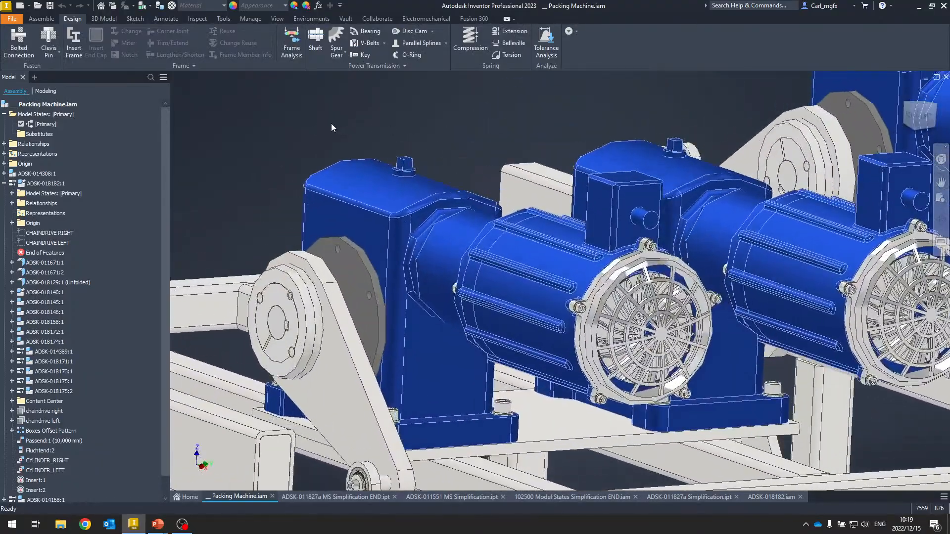
pyautogui.keyDown('shift'); pyautogui.moveTo(331, 123); pyautogui.dragTo(320, 123, button='middle'); pyautogui.keyUp('shift')
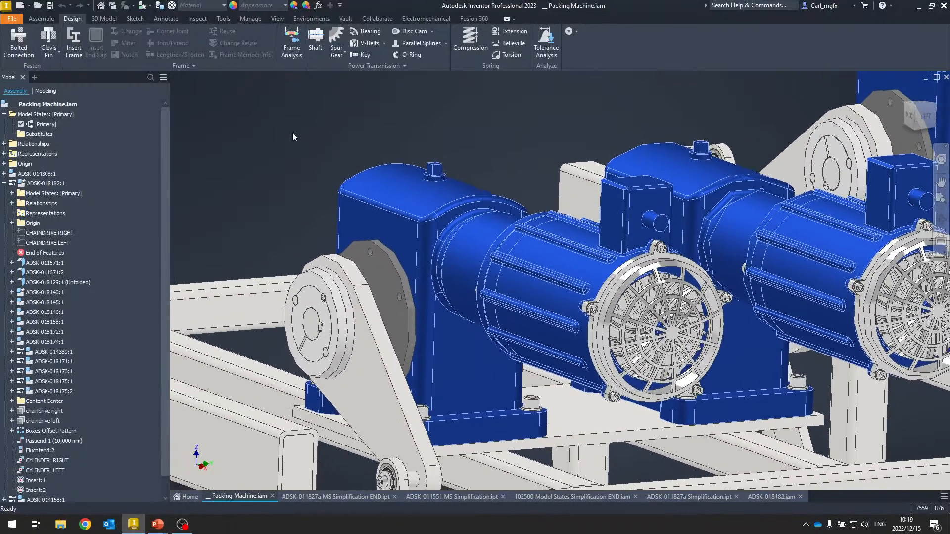
pyautogui.keyDown('shift'); pyautogui.moveTo(298, 134); pyautogui.dragTo(291, 138, button='middle'); pyautogui.keyUp('shift')
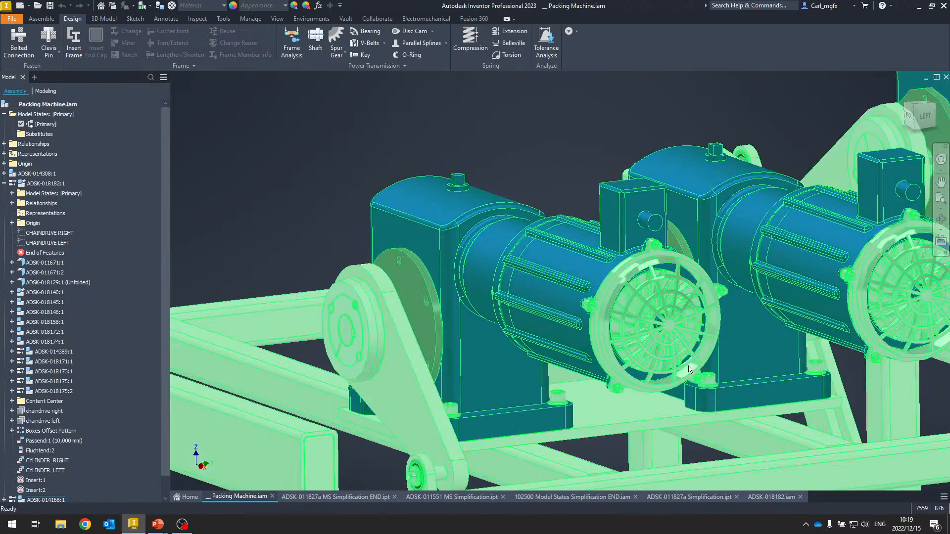
pyautogui.moveTo(517, 110); pyautogui.dragTo(488, 96, button='middle')
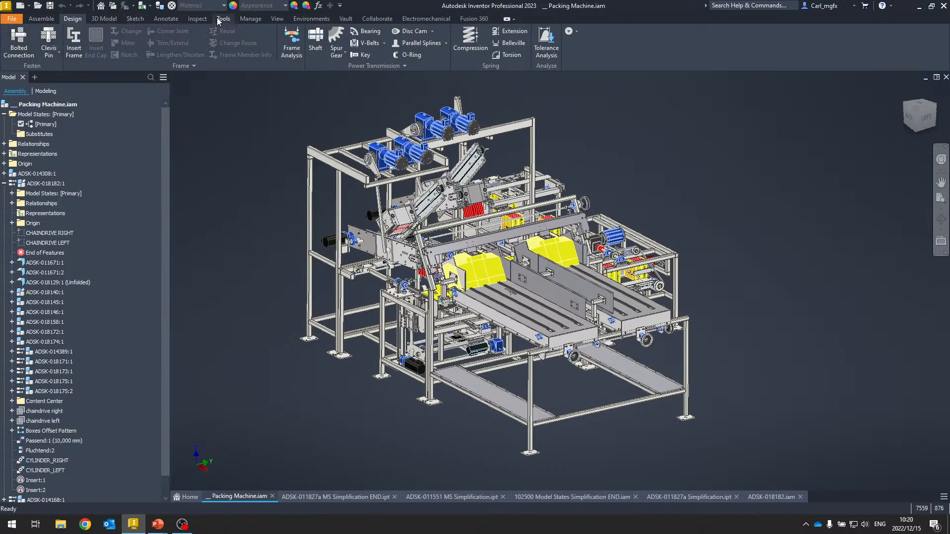
pyautogui.click(278, 18)
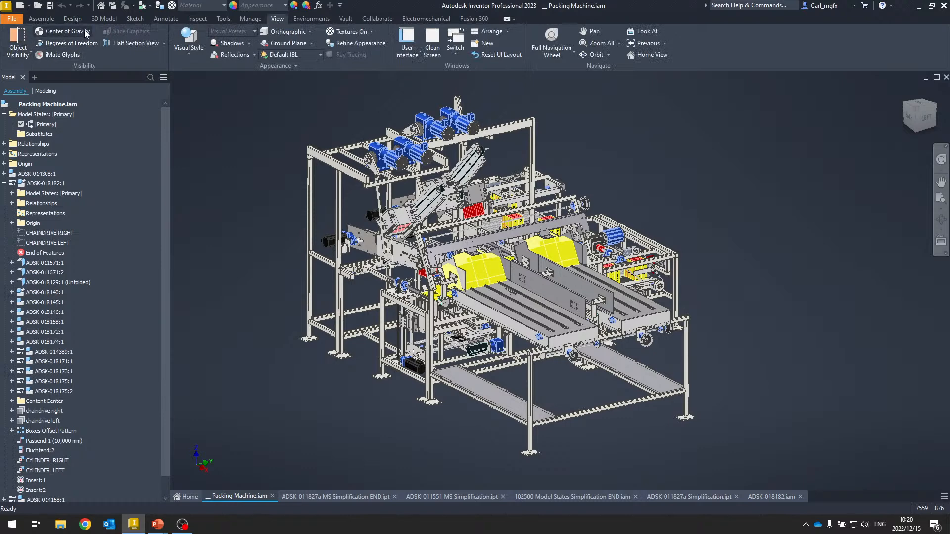
pyautogui.click(42, 19)
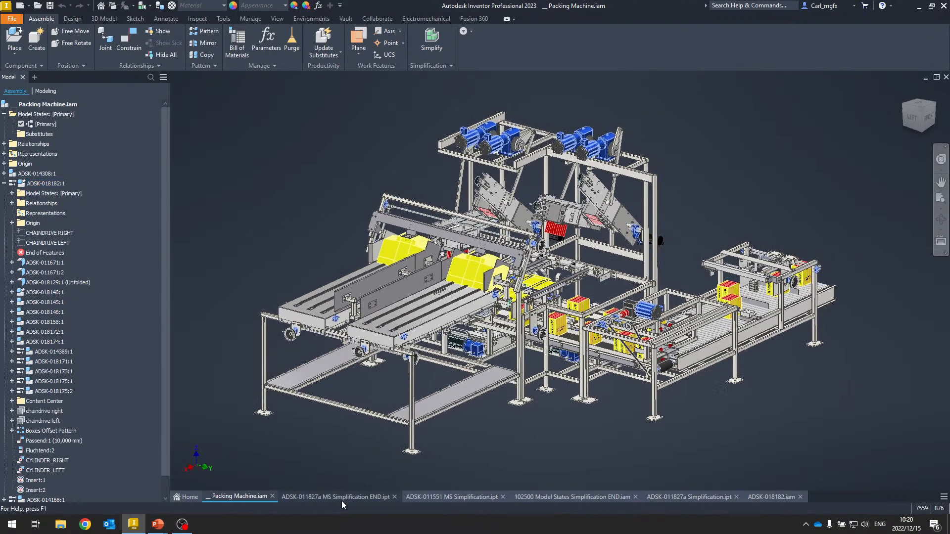
# - Open the ADSK-011827a MS Simplification END part and activate its MEDIUM model state
pyautogui.click(344, 496)
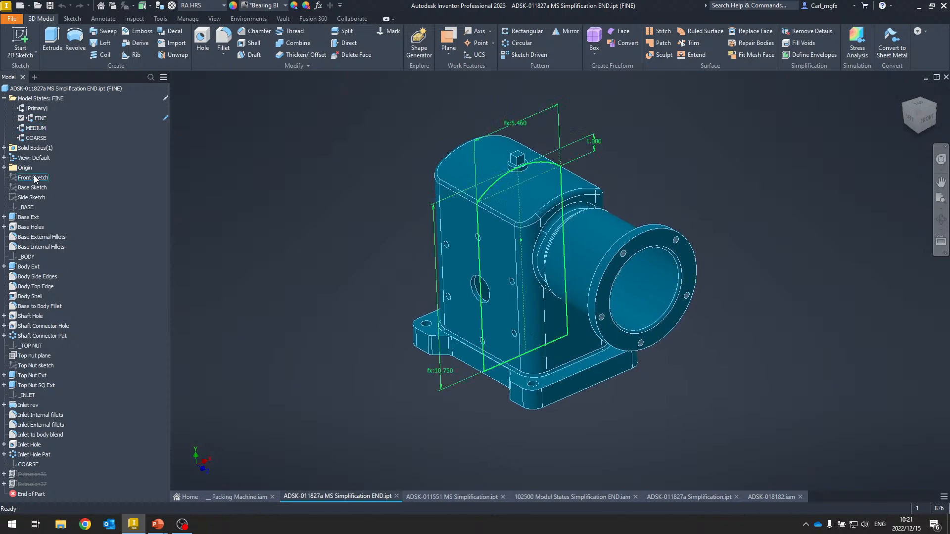
pyautogui.doubleClick(36, 129)
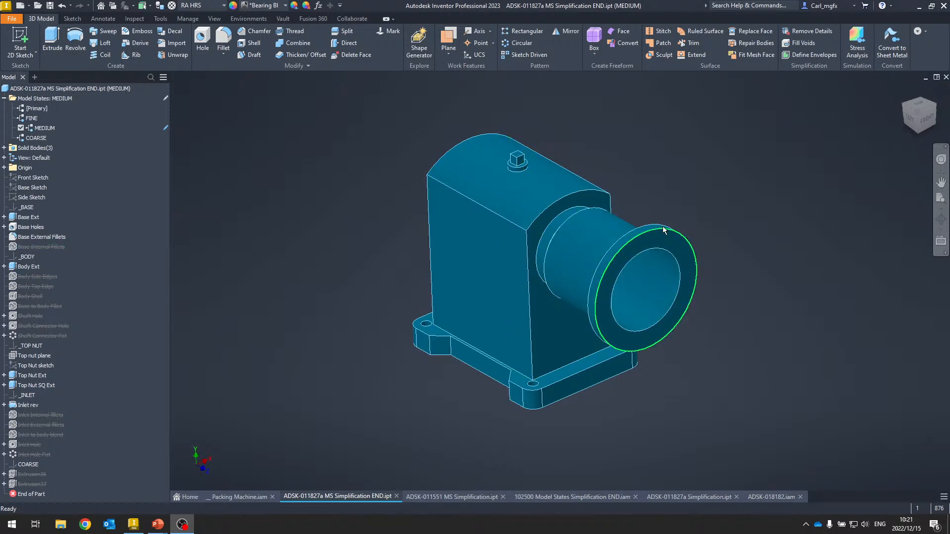
pyautogui.click(375, 256)
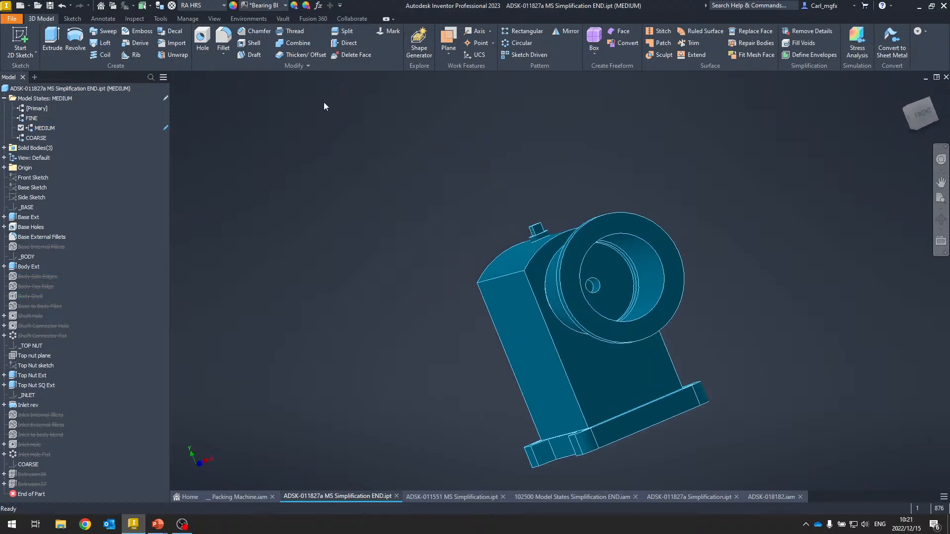
# - Activate the part's FINE, MEDIUM, COARSE, FINE and MEDIUM model states in turn to compare detail levels
pyautogui.doubleClick(30, 118)
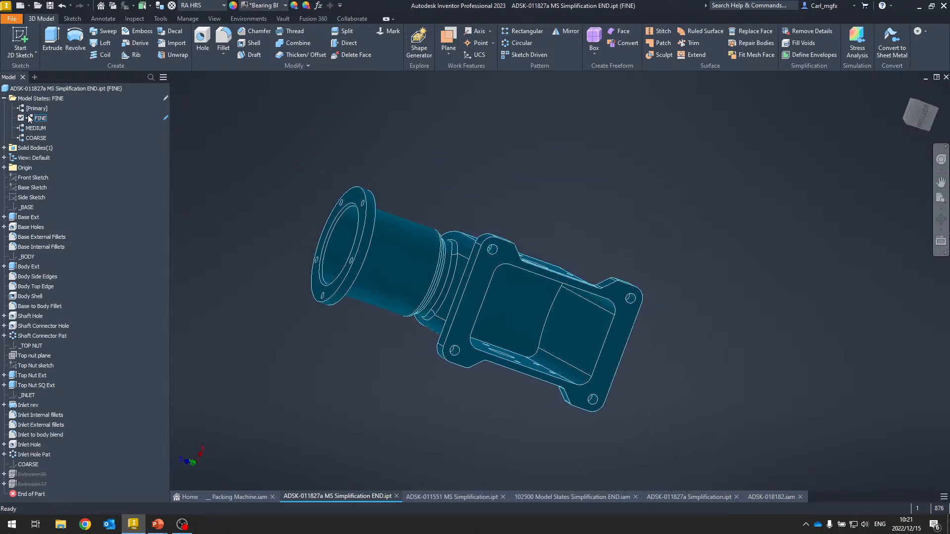
pyautogui.click(39, 128)
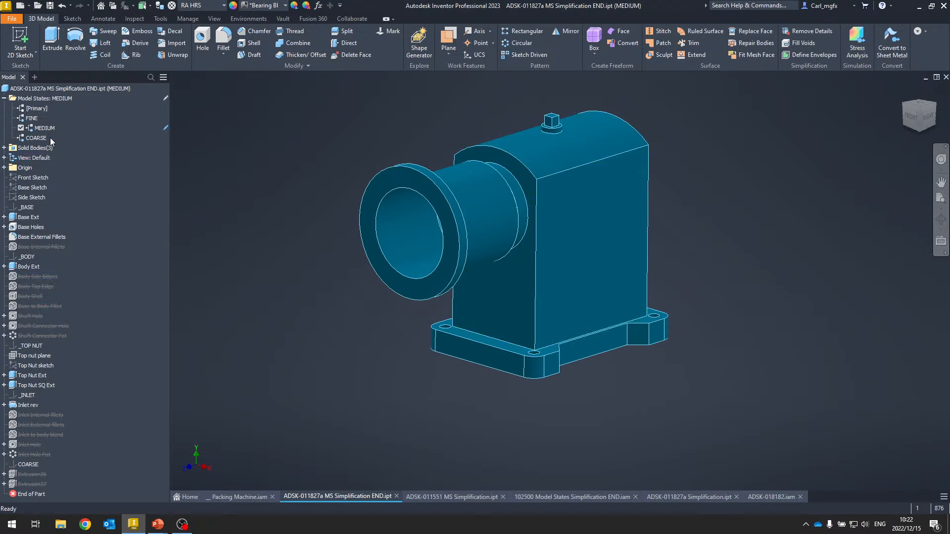
pyautogui.doubleClick(30, 139)
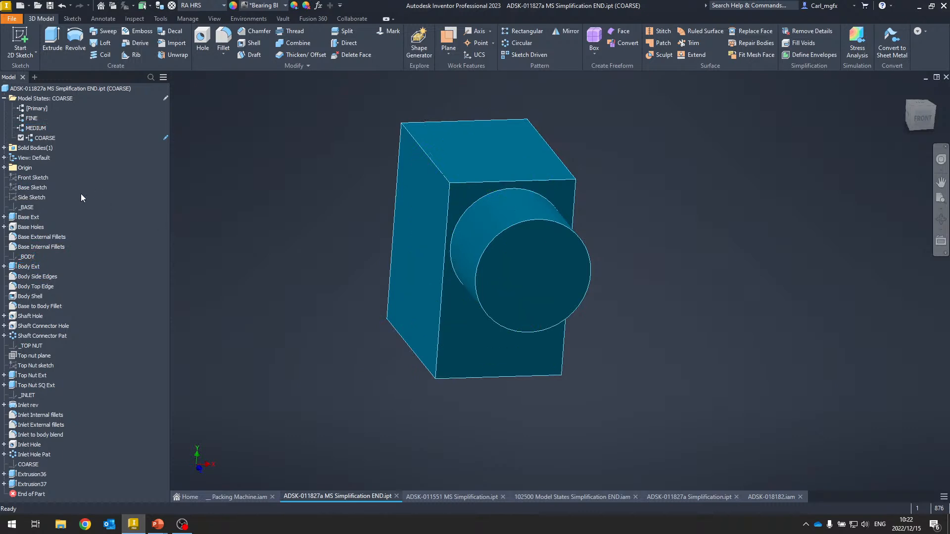
pyautogui.doubleClick(32, 119)
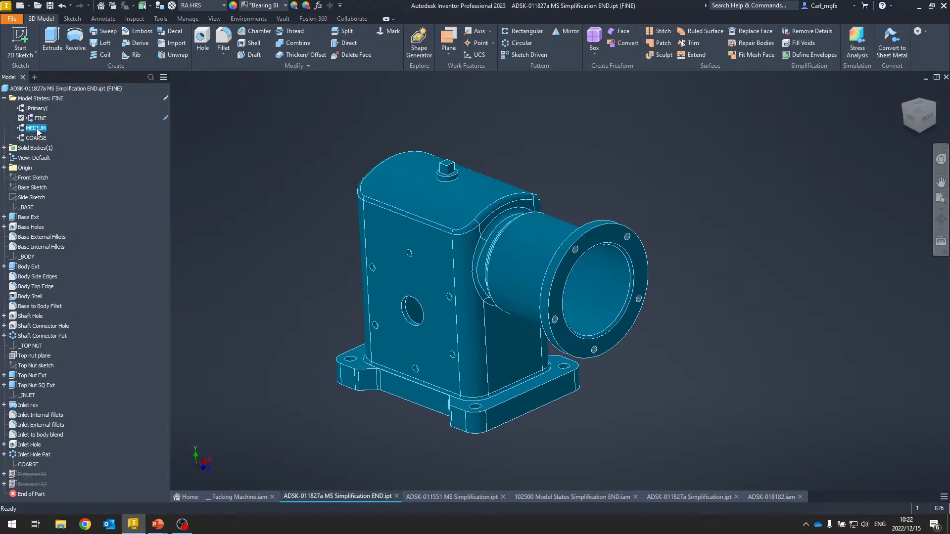
pyautogui.doubleClick(35, 129)
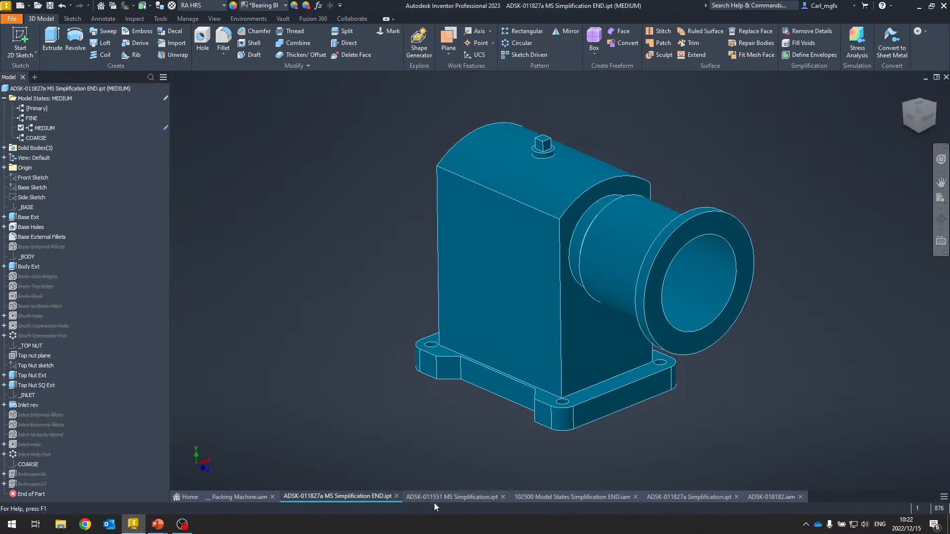
# - Open the ADSK-011551 MS Simplification part and activate its Medium, Coarse, Medium and Fine model states in turn
pyautogui.click(447, 500)
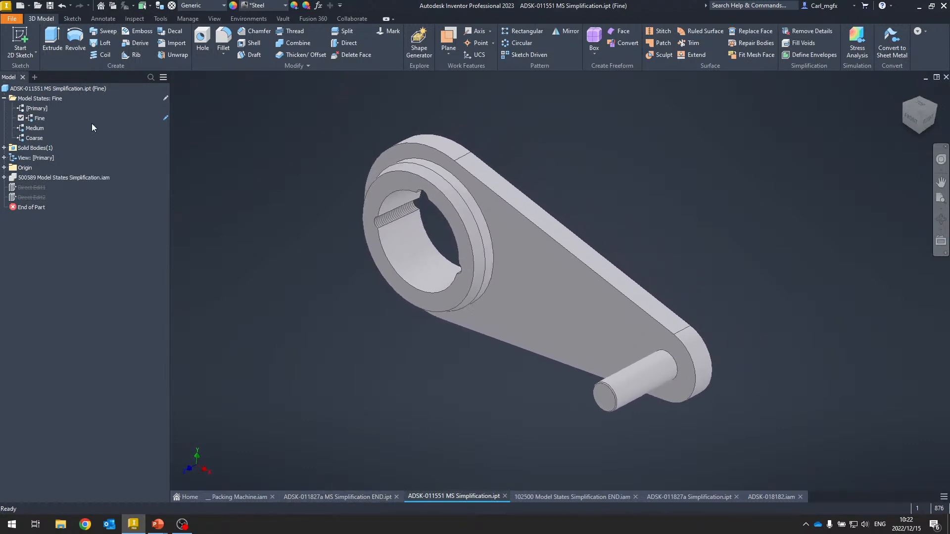
pyautogui.doubleClick(37, 129)
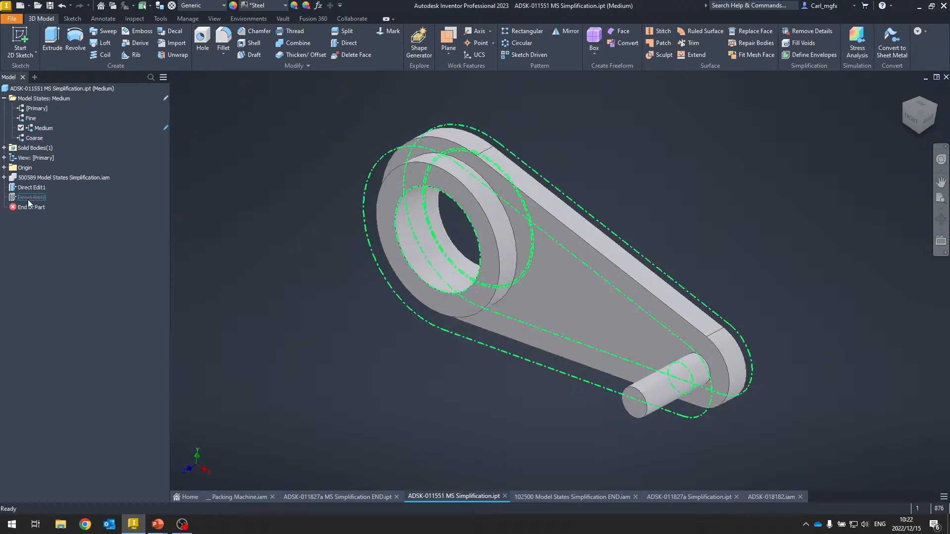
pyautogui.doubleClick(33, 138)
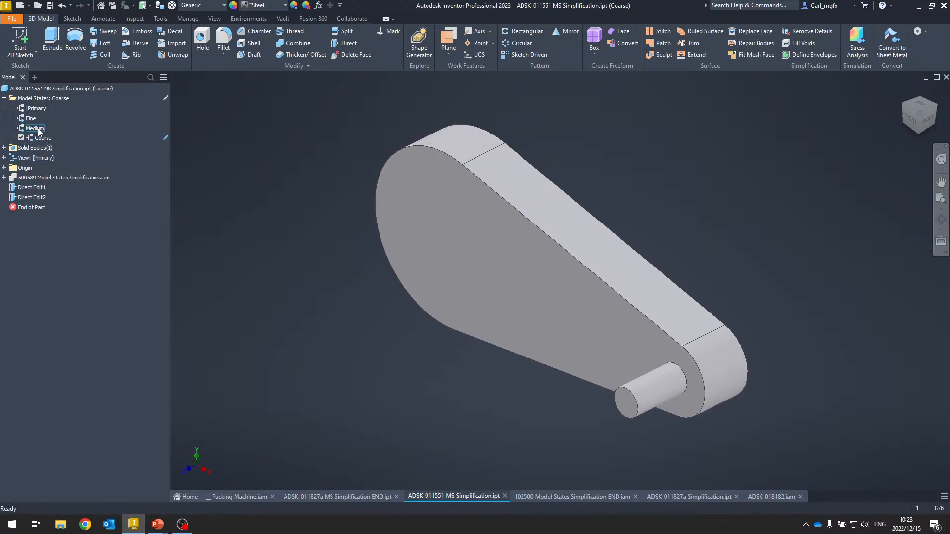
pyautogui.doubleClick(35, 128)
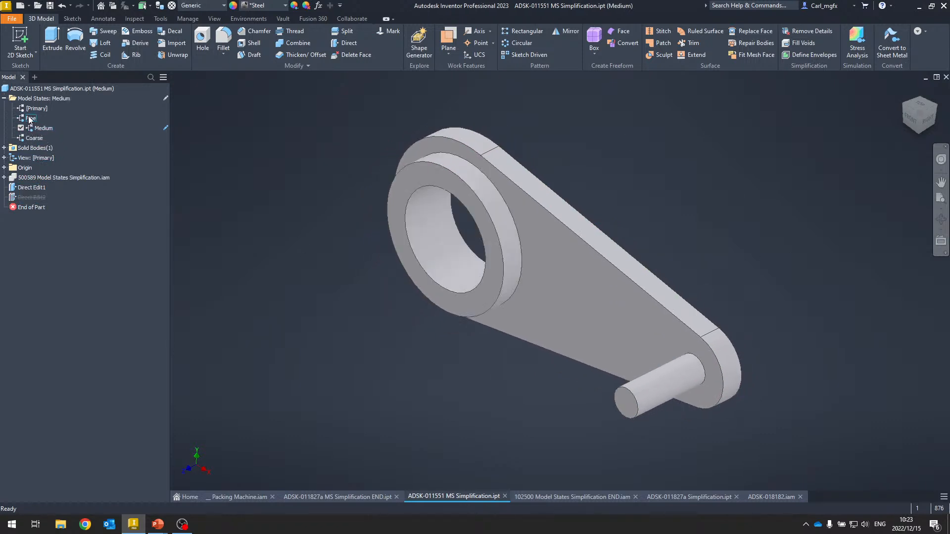
pyautogui.doubleClick(31, 119)
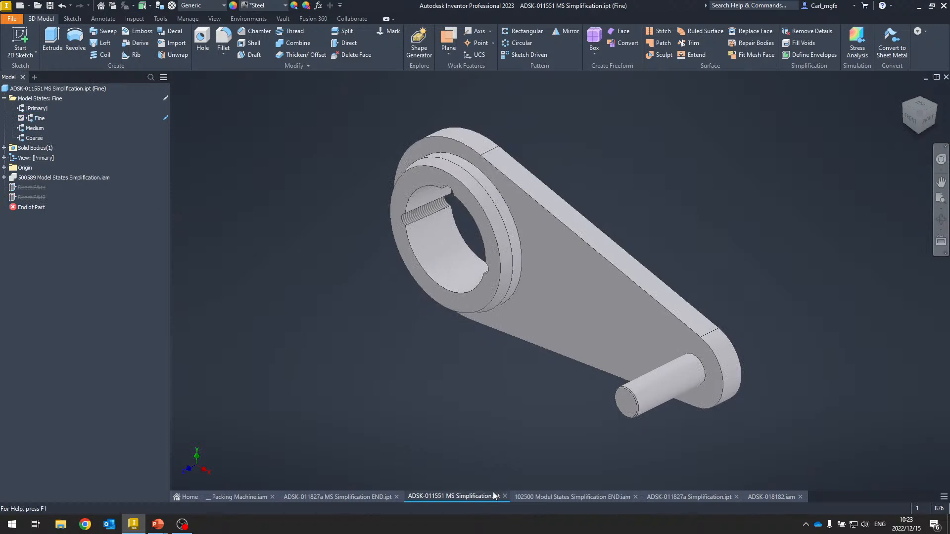
# - Switch to the 102500 Model States Simplification END assembly and activate its Fine model state
pyautogui.click(553, 497)
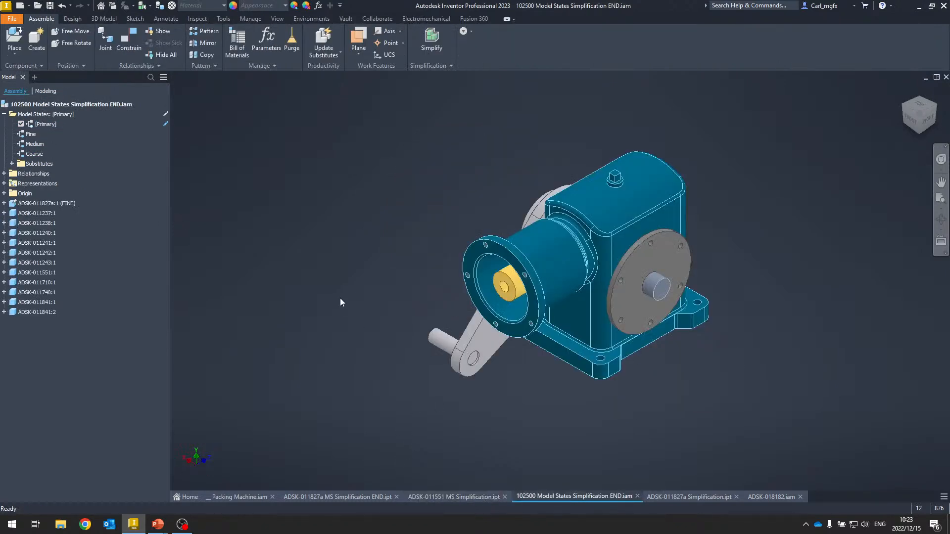
pyautogui.scroll(-3, 340, 298)
pyautogui.scroll(1, 303, 236)
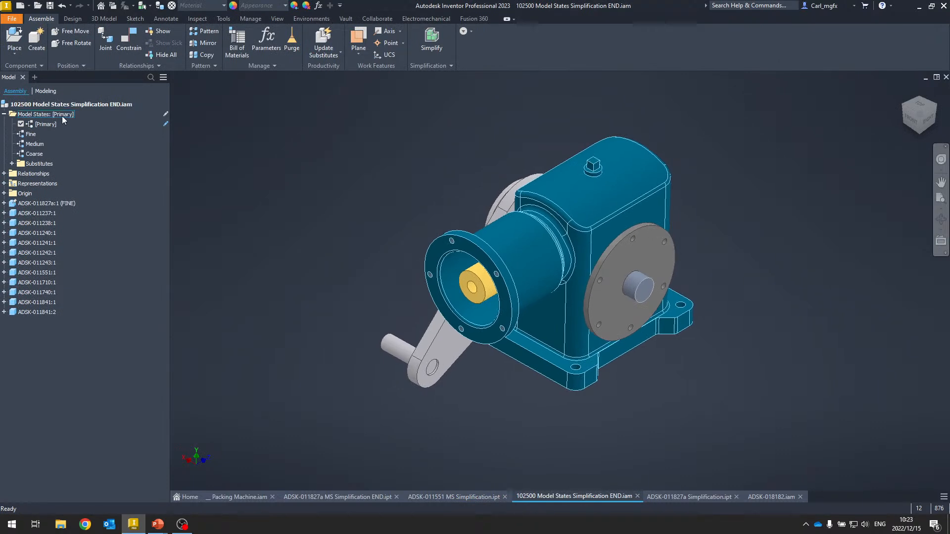
pyautogui.keyDown('shift'); pyautogui.moveTo(317, 257); pyautogui.dragTo(352, 265, button='middle'); pyautogui.keyUp('shift')
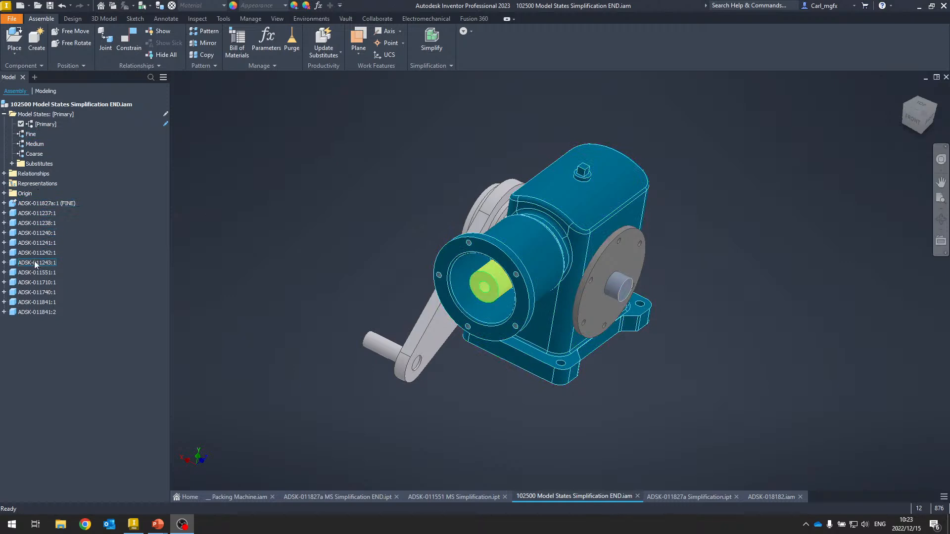
pyautogui.scroll(3, 216, 227)
pyautogui.click(197, 156)
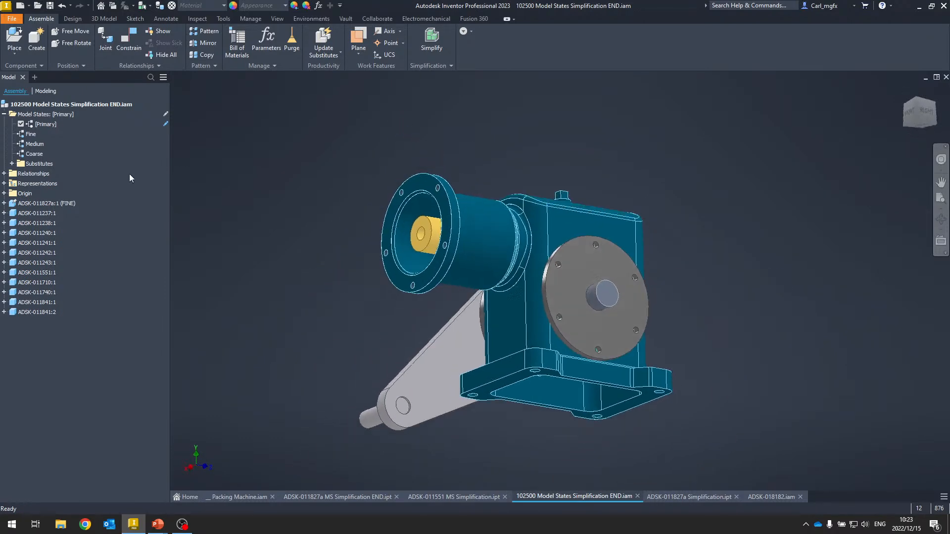
pyautogui.doubleClick(30, 134)
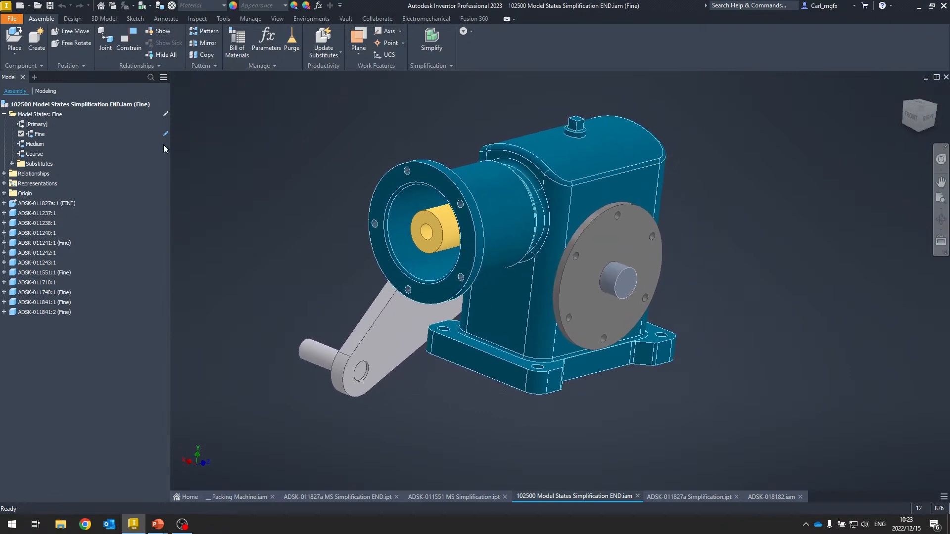
# - Activate the assembly's Medium model state and select its components in the browser to check which model state each uses
pyautogui.doubleClick(31, 144)
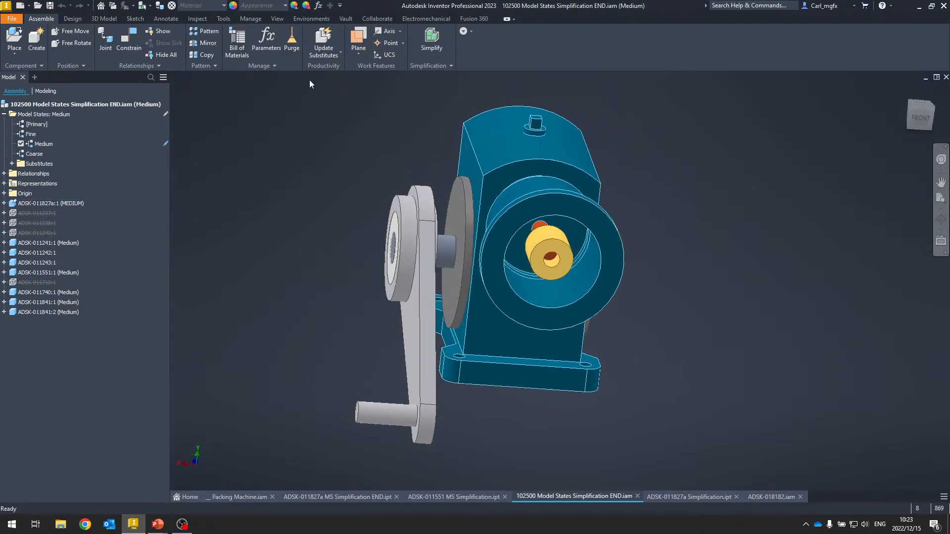
pyautogui.click(78, 204)
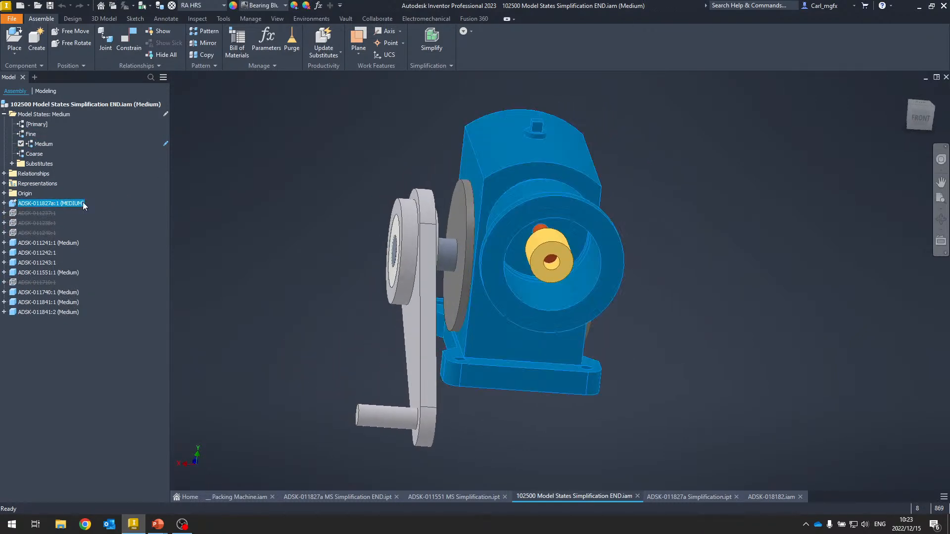
pyautogui.click(70, 244)
pyautogui.click(75, 292)
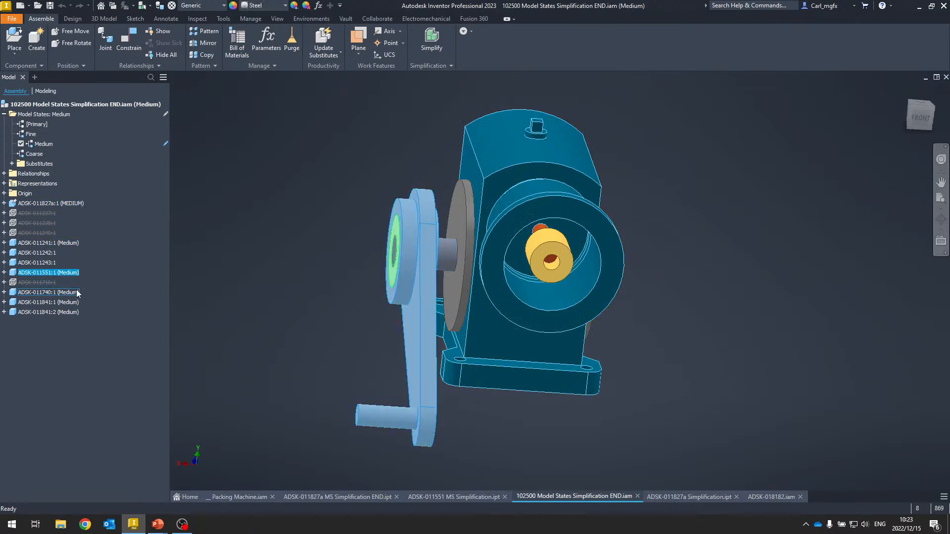
pyautogui.click(72, 303)
pyautogui.click(49, 254)
pyautogui.press('End')
pyautogui.click(48, 263)
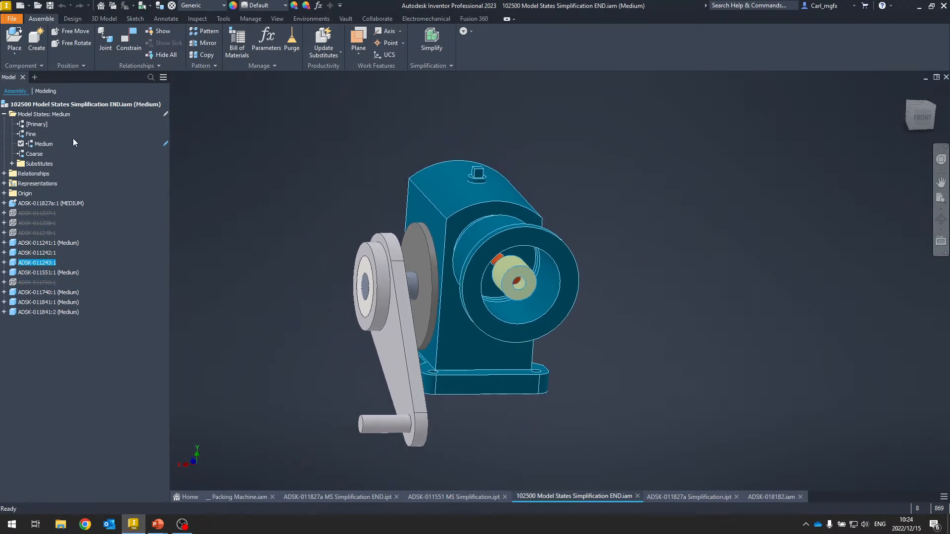
# - Activate the assembly's Coarse model state and orbit around the simplified envelope model
pyautogui.doubleClick(36, 154)
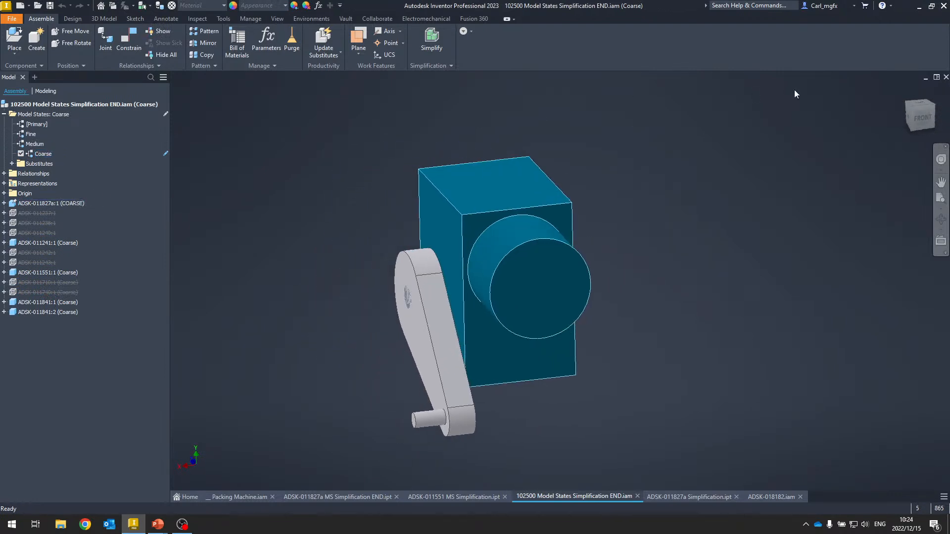
pyautogui.click(917, 109)
pyautogui.moveTo(917, 112); pyautogui.dragTo(908, 108)
pyautogui.click(904, 91)
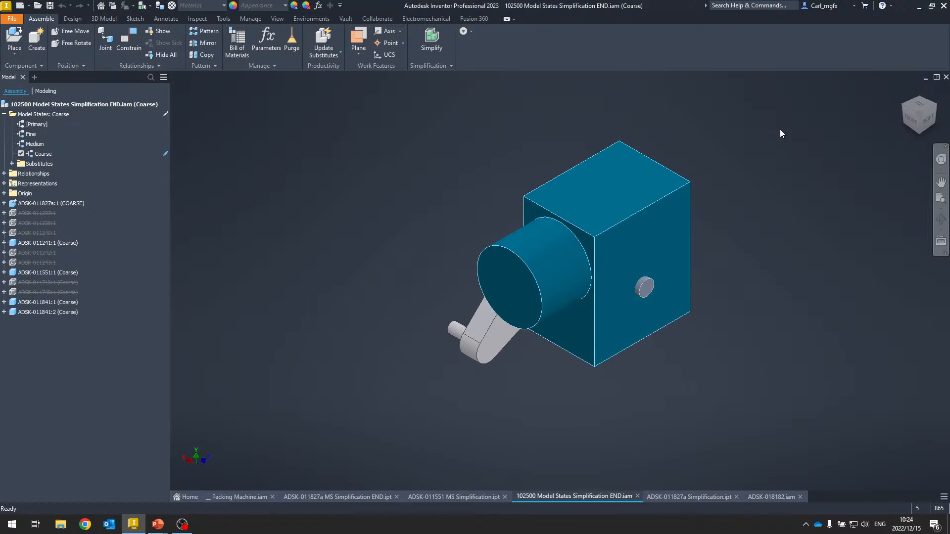
pyautogui.keyDown('shift'); pyautogui.moveTo(806, 148); pyautogui.dragTo(803, 131, button='middle'); pyautogui.keyUp('shift')
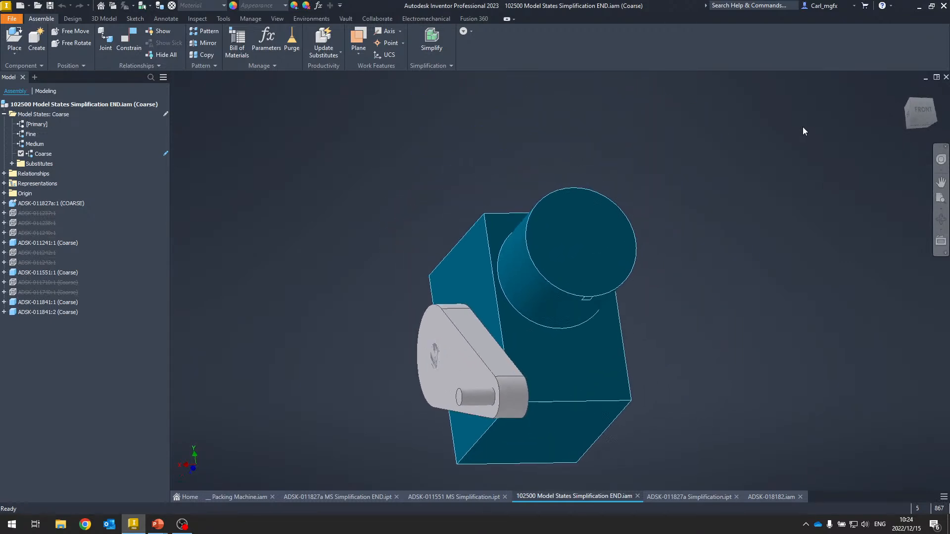
pyautogui.press('F6')
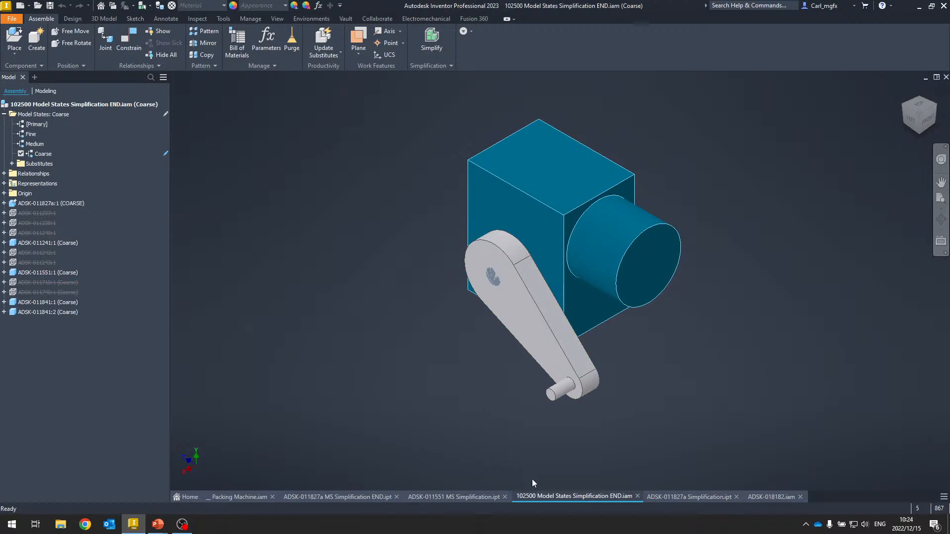
# - Switch to the PowerPoint slide show and step back to the Simplify slide
pyautogui.hotkey('alt', 'Tab')
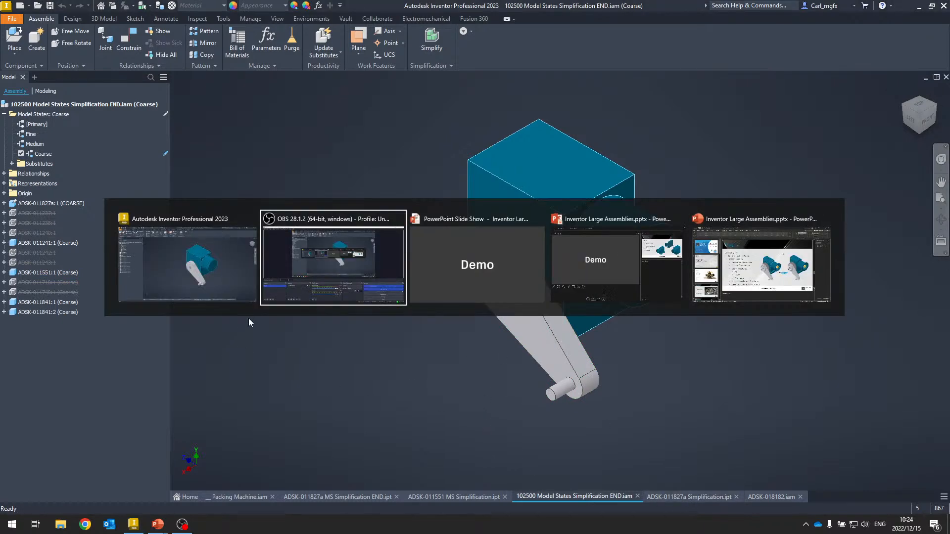
pyautogui.hotkey('alt', 'Tab')
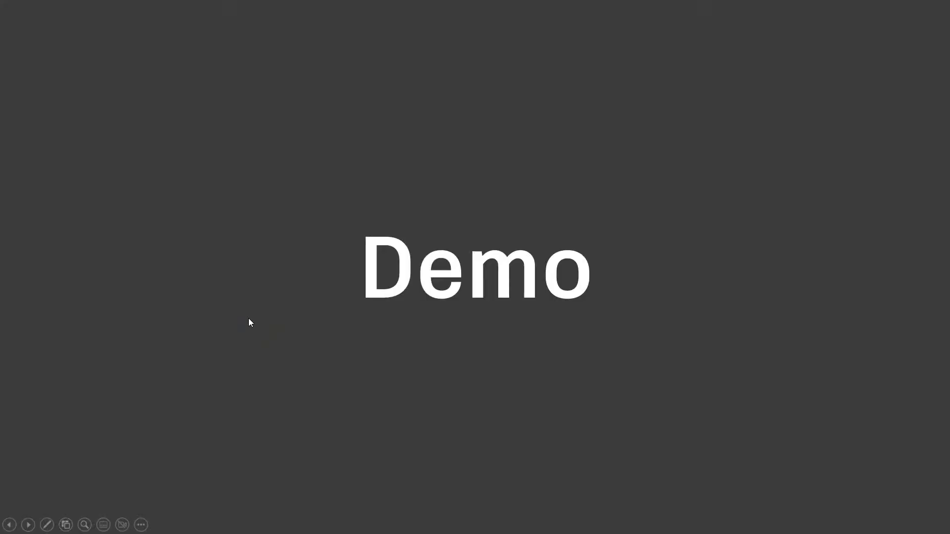
pyautogui.press('Left')
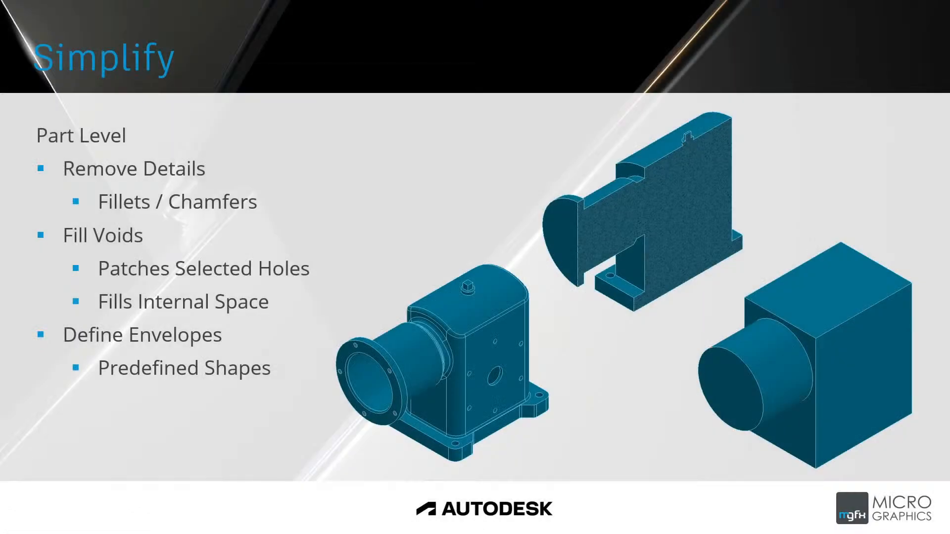
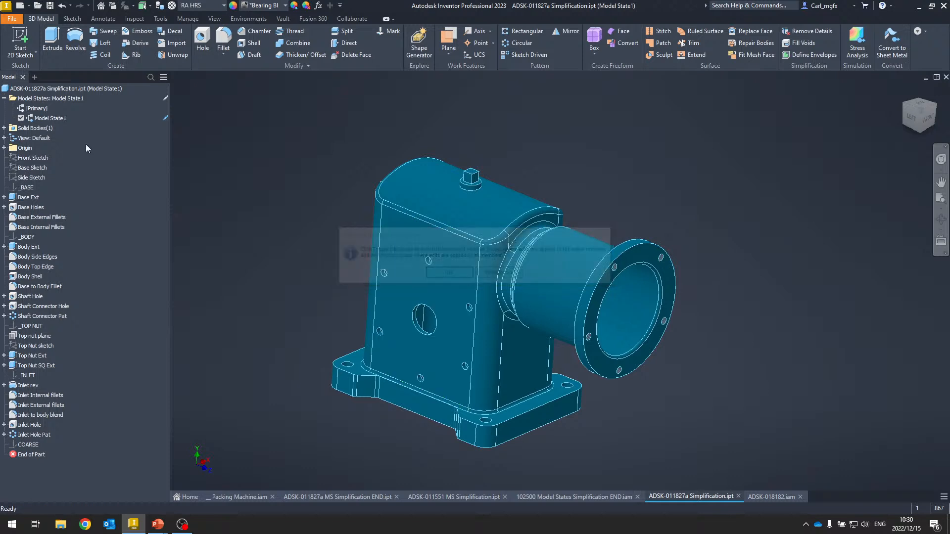
pyautogui.click(56, 119)
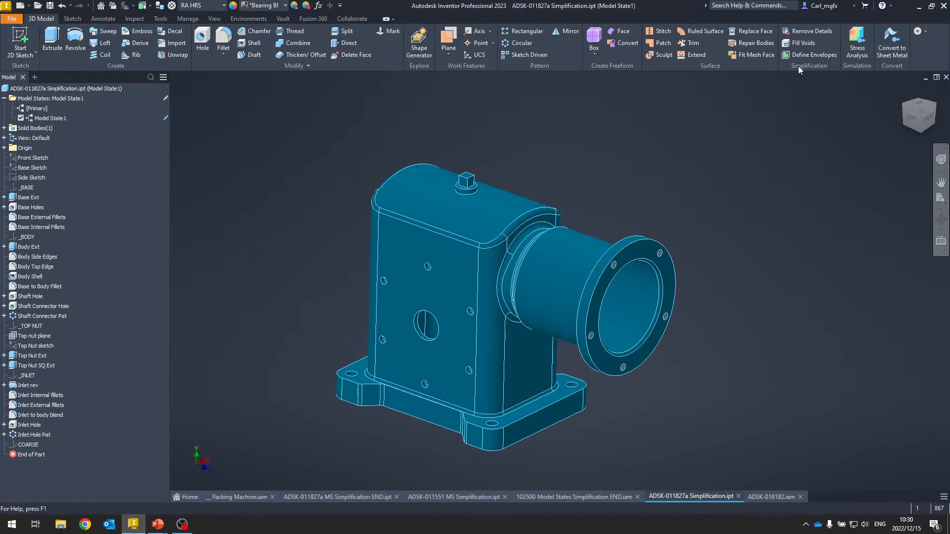
pyautogui.click(926, 32)
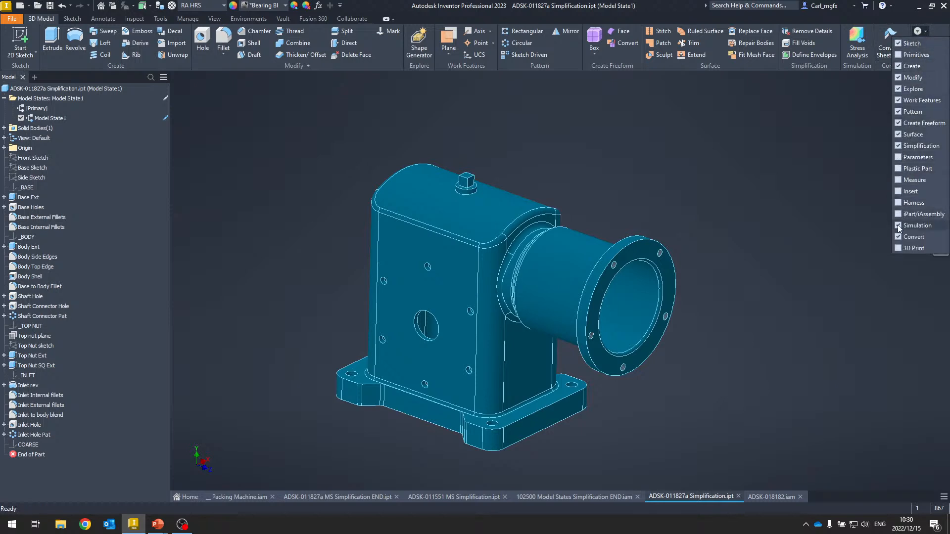
pyautogui.click(898, 145)
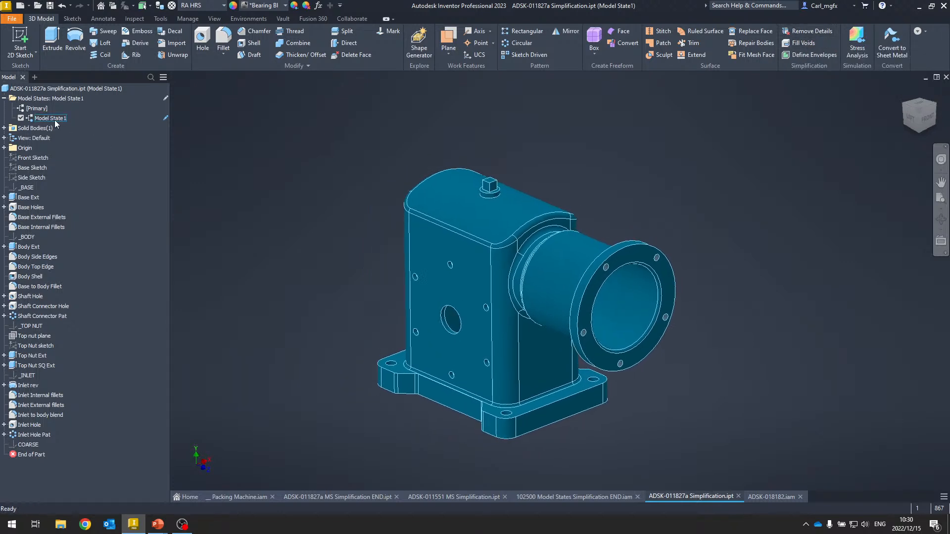
# - Remove the part's small details such as fillets and holes with Remove Details, using automatic face selection
pyautogui.click(806, 31)
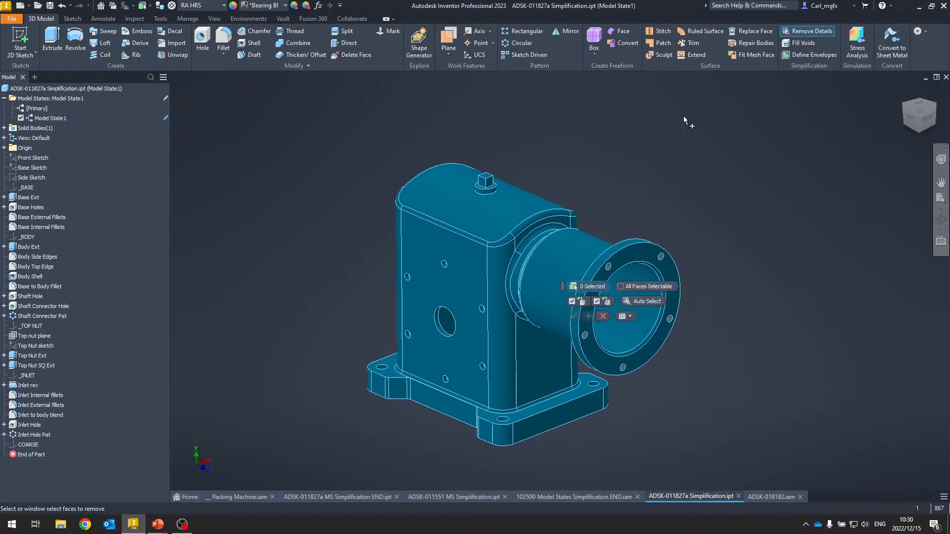
pyautogui.moveTo(562, 292); pyautogui.dragTo(607, 163)
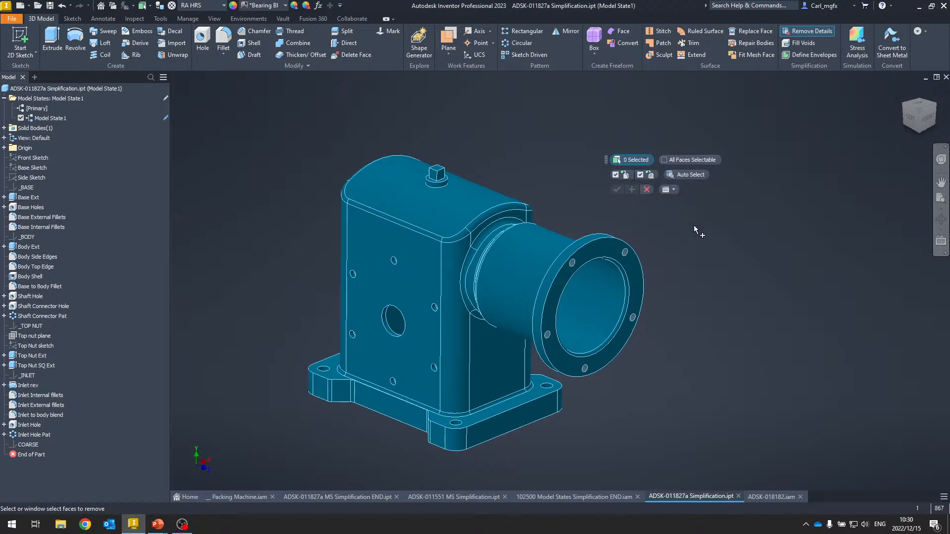
pyautogui.click(694, 178)
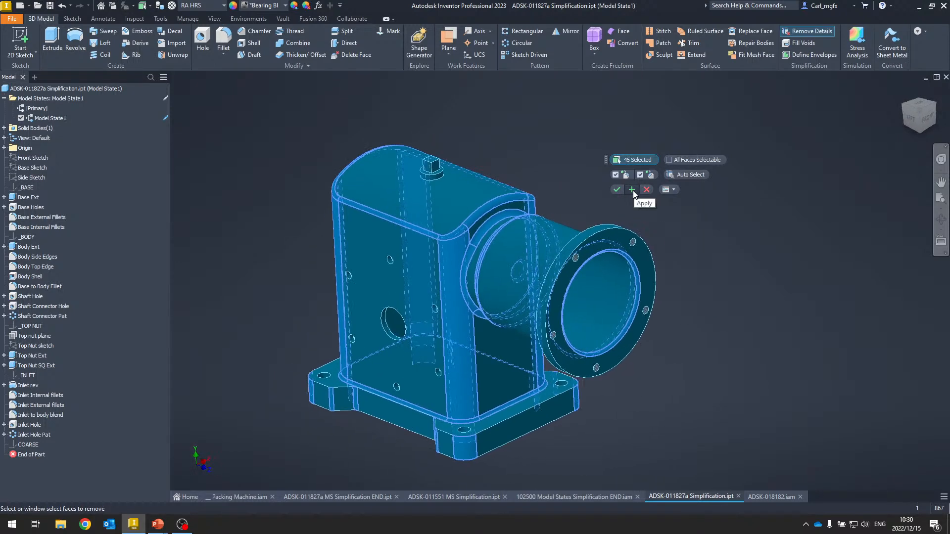
pyautogui.click(632, 191)
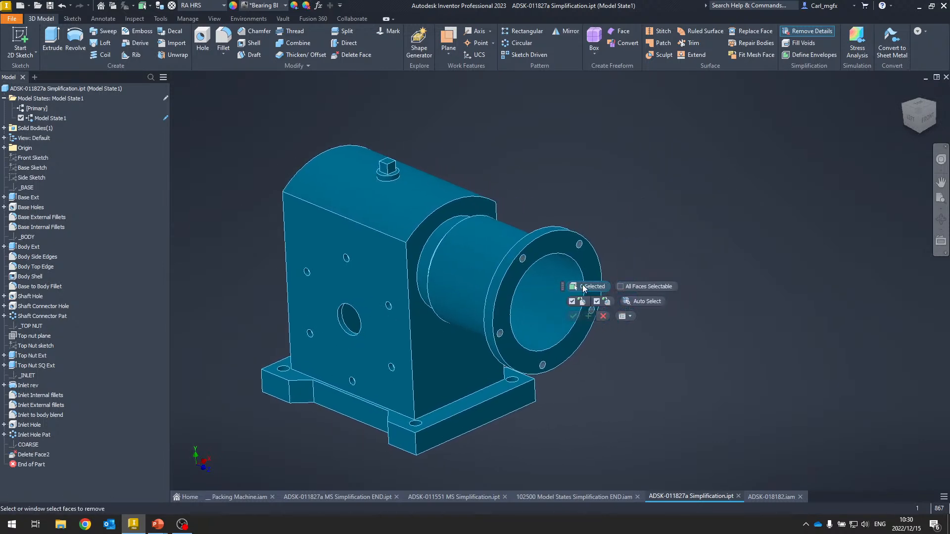
pyautogui.moveTo(562, 285); pyautogui.dragTo(667, 206)
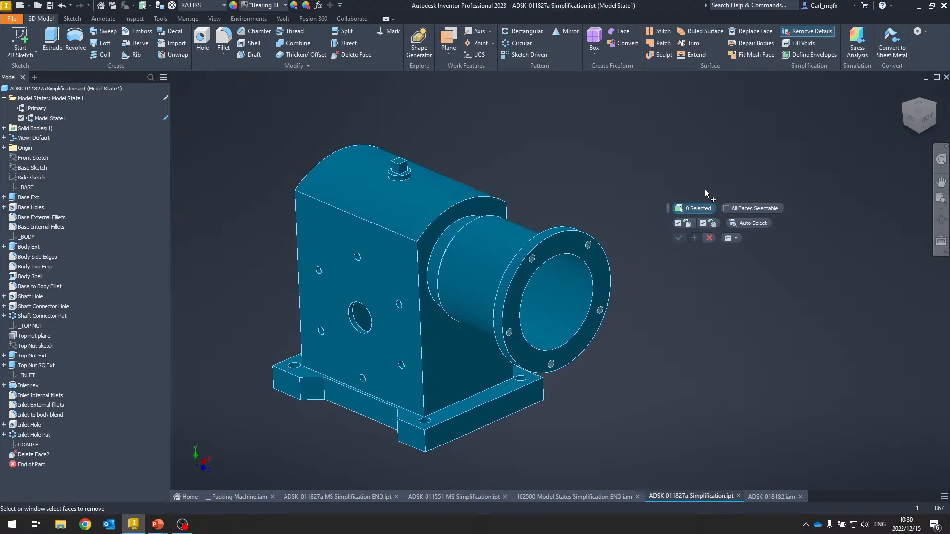
pyautogui.click(727, 209)
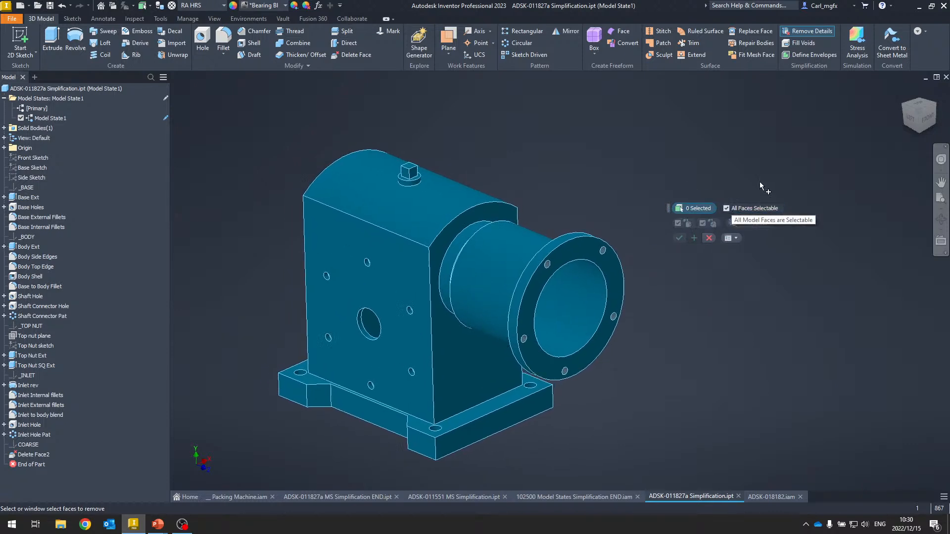
pyautogui.click(399, 255)
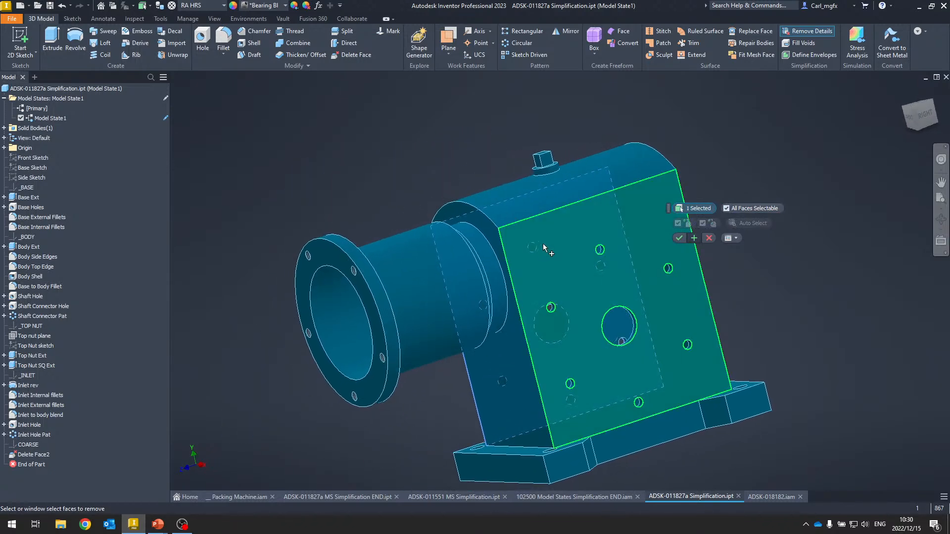
pyautogui.click(544, 246)
pyautogui.click(480, 295)
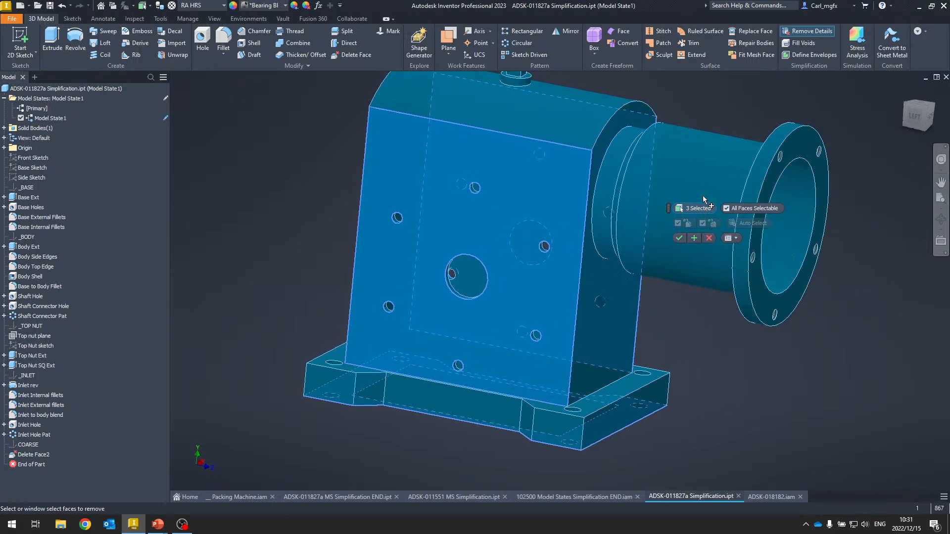
pyautogui.rightClick(748, 103)
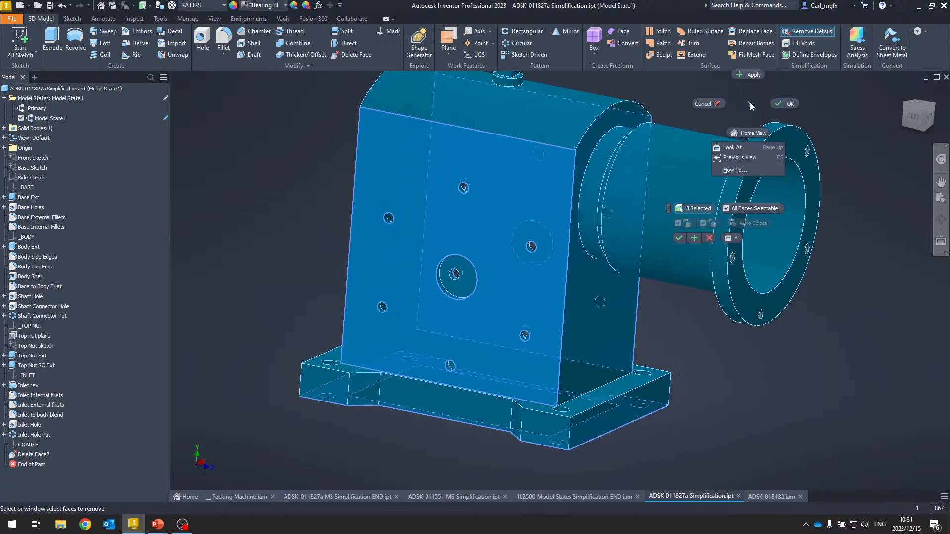
pyautogui.click(750, 102)
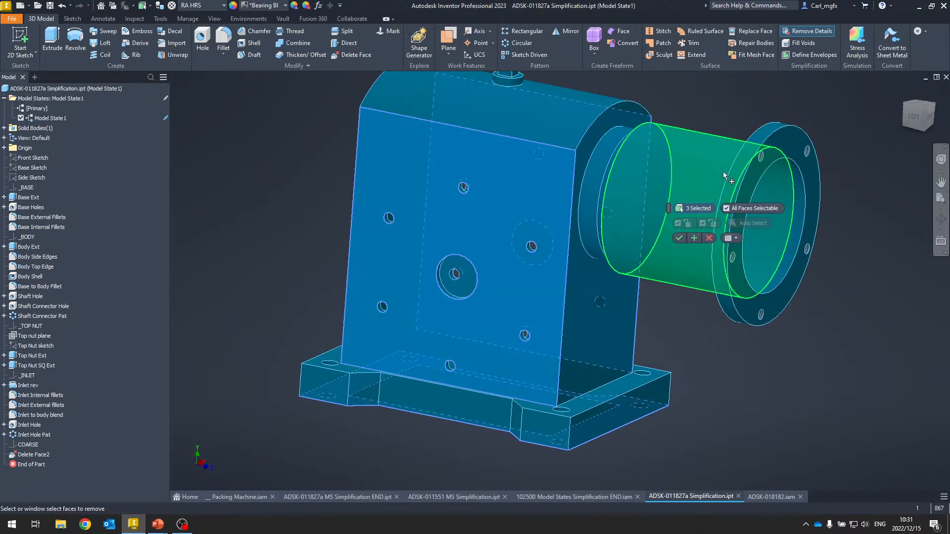
pyautogui.press('Escape')
# - Remove the large round hole in the side face with Remove Details
pyautogui.click(813, 31)
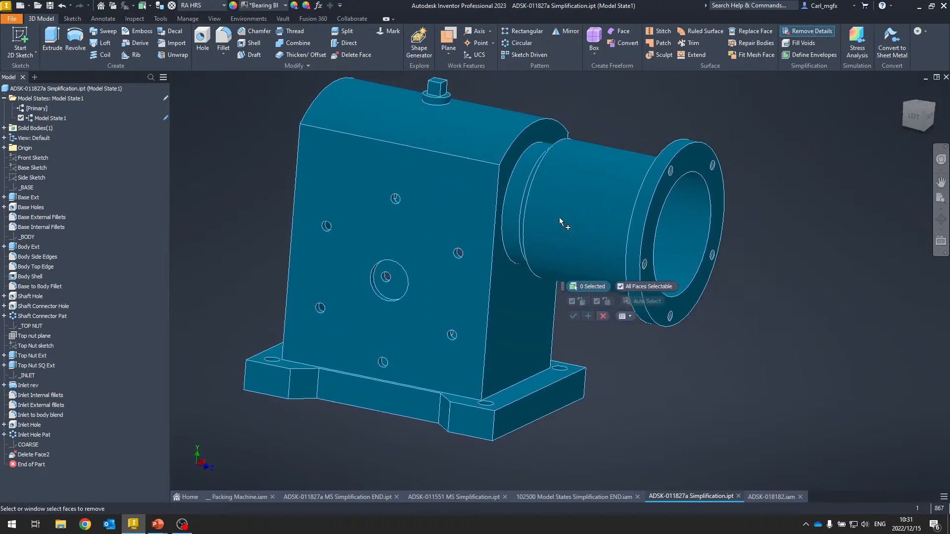
pyautogui.scroll(10, 379, 327)
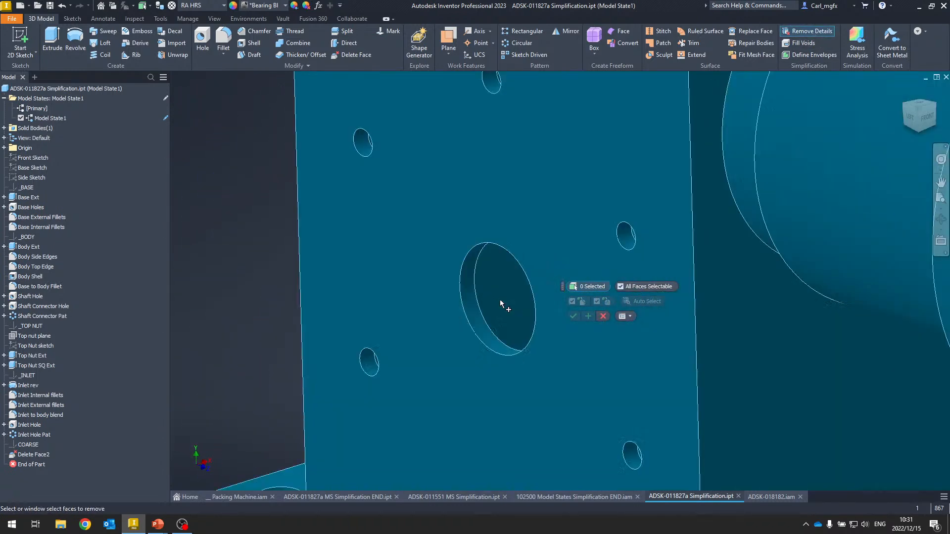
pyautogui.click(464, 350)
pyautogui.scroll(-8, 455, 322)
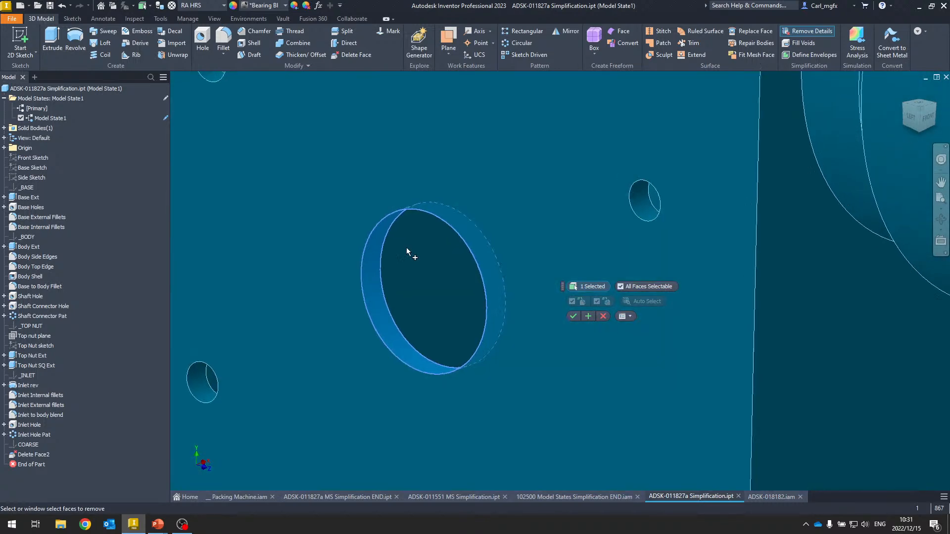
pyautogui.click(574, 317)
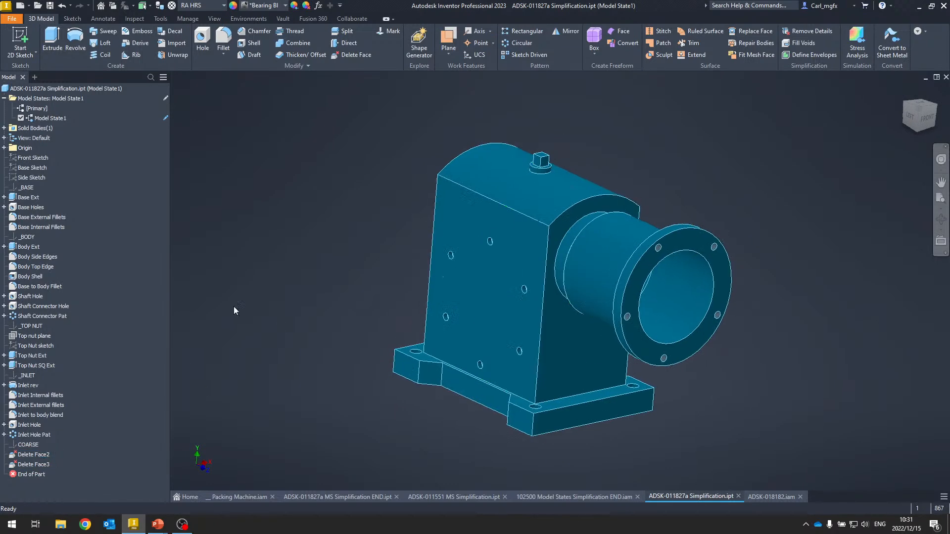
# - Activate the Primary model state, then reactivate Model State1 to compare the simplified part
pyautogui.doubleClick(36, 108)
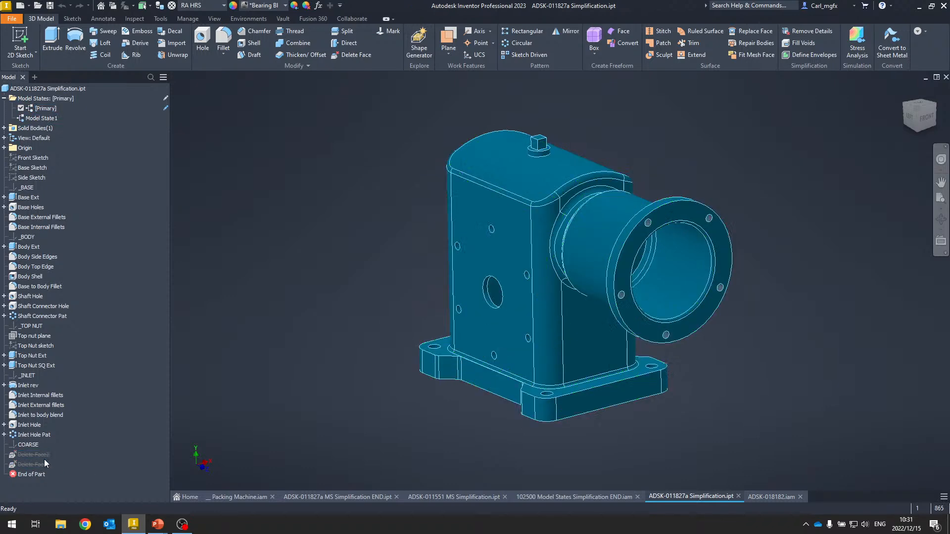
pyautogui.doubleClick(48, 118)
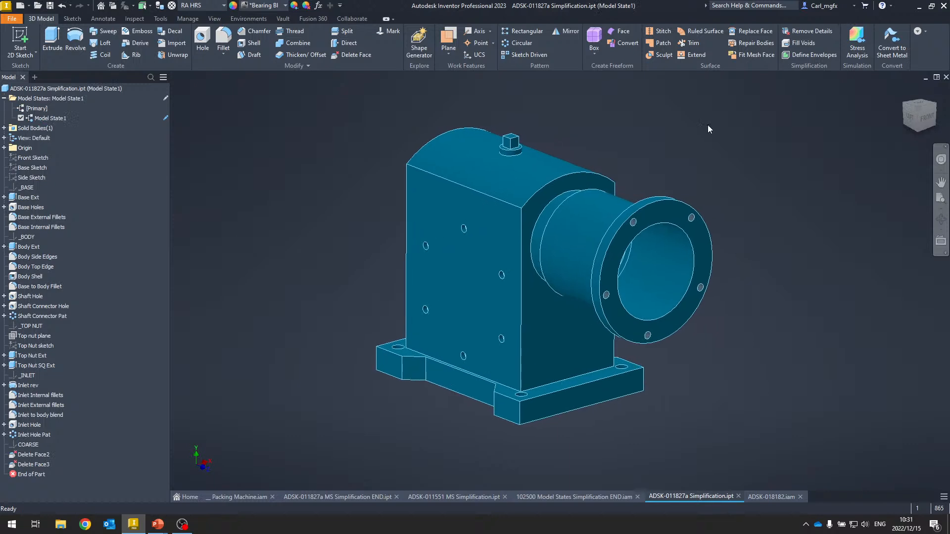
# - Fill the holes in the side faces and base with Fill Voids, selecting faces instead of loops
pyautogui.click(807, 44)
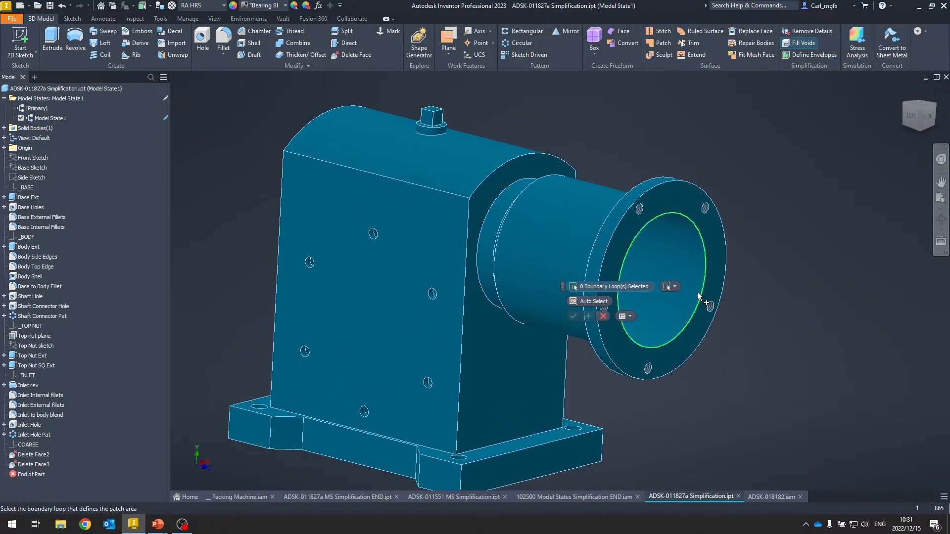
pyautogui.click(676, 287)
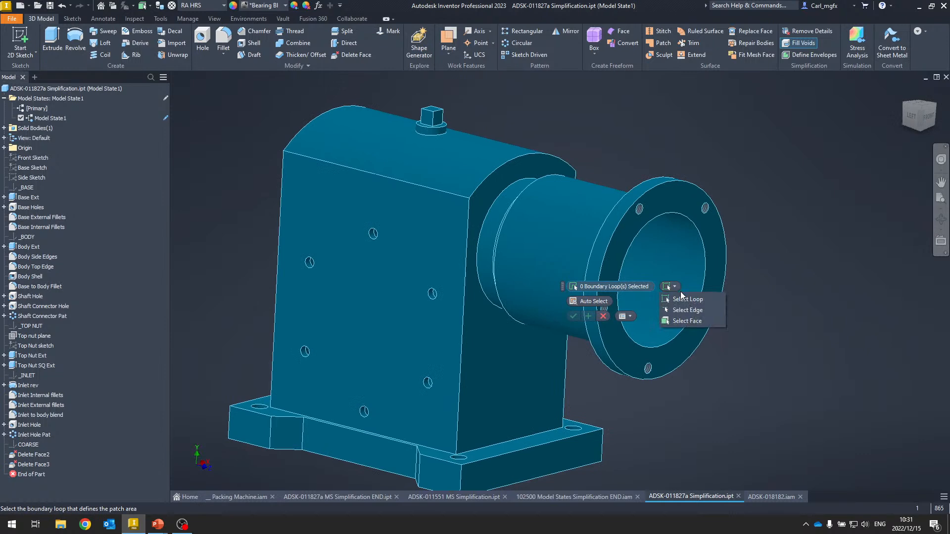
pyautogui.click(682, 322)
pyautogui.click(416, 251)
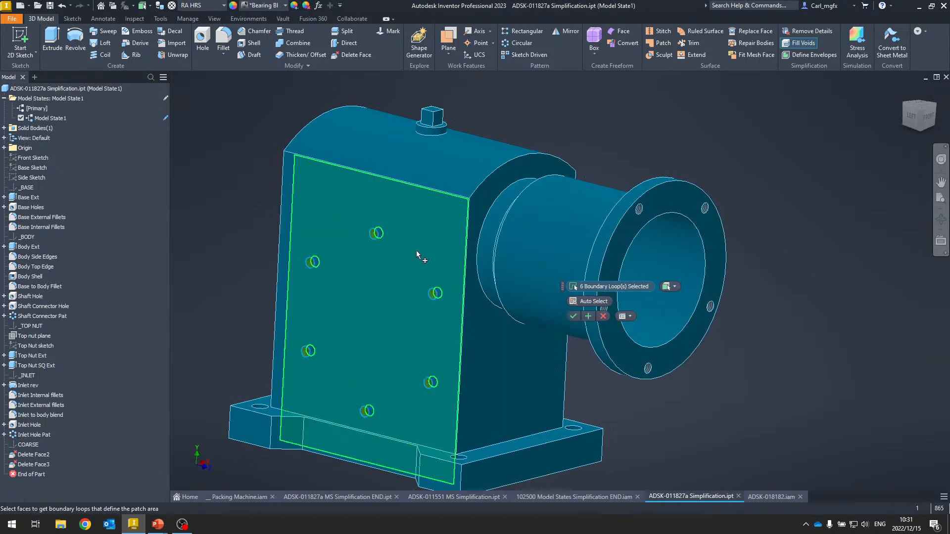
pyautogui.keyDown('shift'); pyautogui.moveTo(417, 251); pyautogui.dragTo(411, 316, button='middle'); pyautogui.keyUp('shift')
pyautogui.click(411, 316)
pyautogui.click(411, 316)
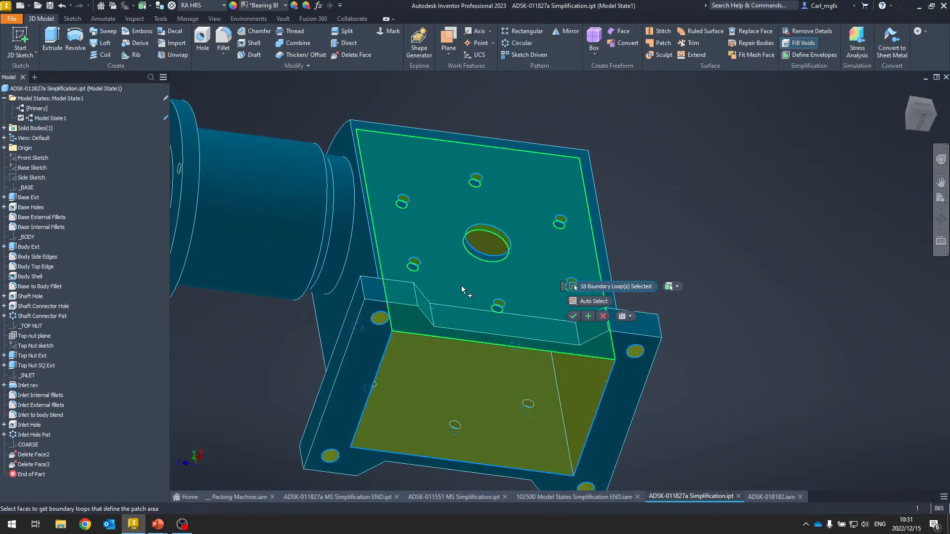
pyautogui.keyDown('shift'); pyautogui.moveTo(461, 286); pyautogui.dragTo(317, 374, button='middle'); pyautogui.keyUp('shift')
pyautogui.click(305, 305)
pyautogui.keyDown('shift'); pyautogui.moveTo(305, 305); pyautogui.dragTo(734, 134, button='middle'); pyautogui.keyUp('shift')
pyautogui.scroll(-2, 733, 133)
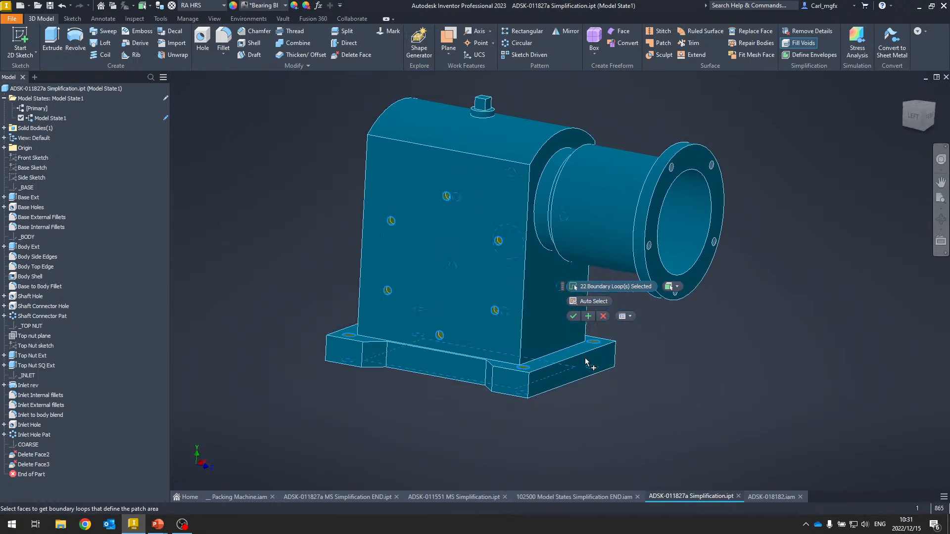
pyautogui.keyDown('shift'); pyautogui.moveTo(577, 358); pyautogui.dragTo(570, 326, button='middle'); pyautogui.keyUp('shift')
pyautogui.click(574, 316)
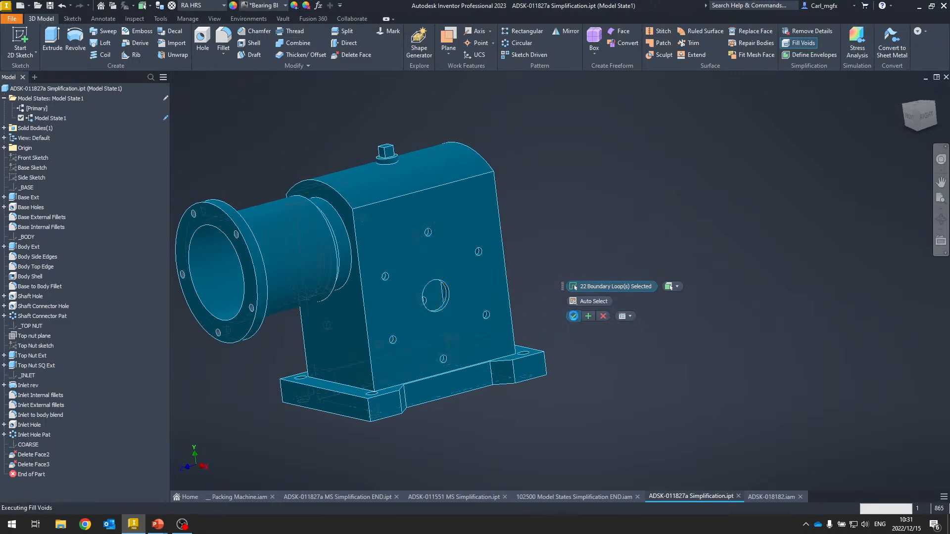
# - Define an envelope box from the base's bottom face, resizing its top to align with the top nut's face, and apply it
pyautogui.moveTo(529, 285)
pyautogui.mouseDown(button='middle')
pyautogui.moveTo(629, 263)
pyautogui.moveTo(768, 255)
pyautogui.moveTo(761, 249)
pyautogui.mouseUp(button='middle')
pyautogui.scroll(2, 629, 263)
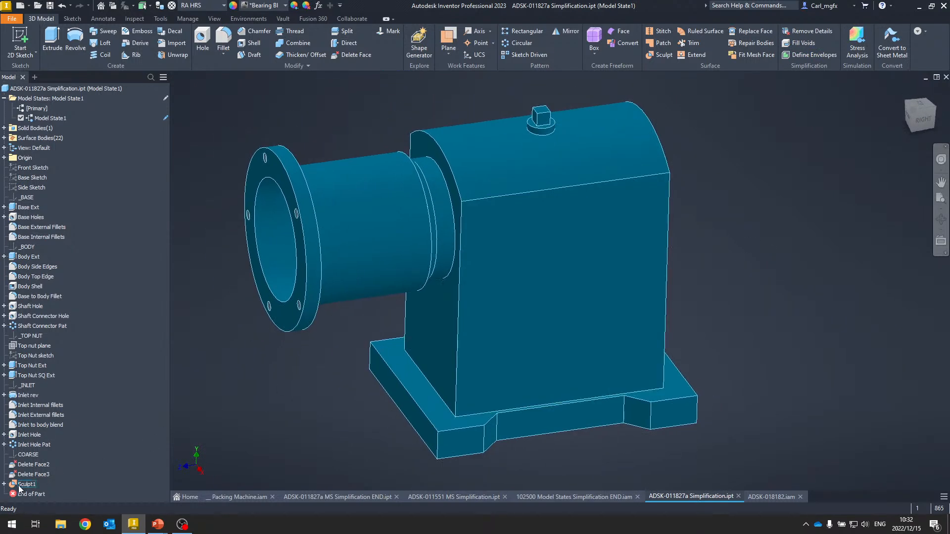
pyautogui.scroll(-2, 520, 338)
pyautogui.keyDown('shift'); pyautogui.moveTo(520, 338); pyautogui.dragTo(553, 335, button='middle'); pyautogui.keyUp('shift')
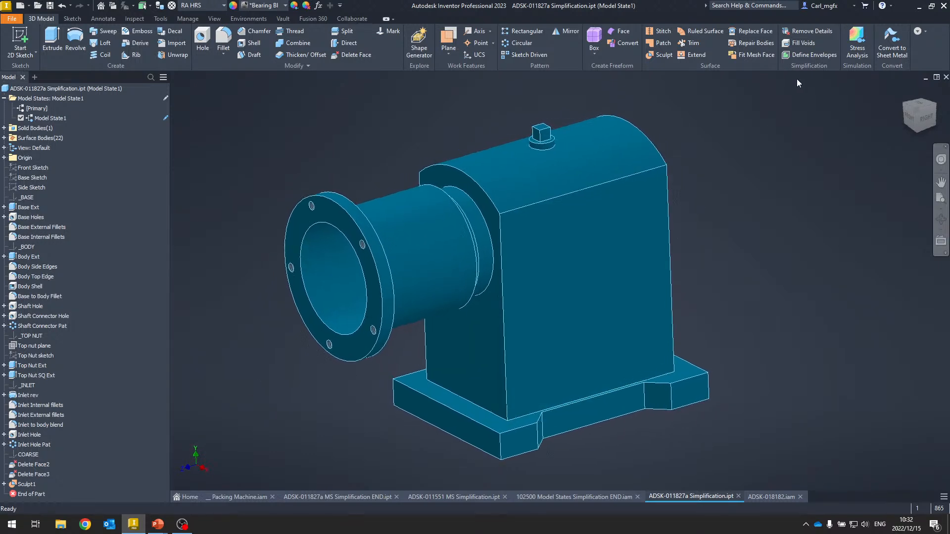
pyautogui.click(813, 54)
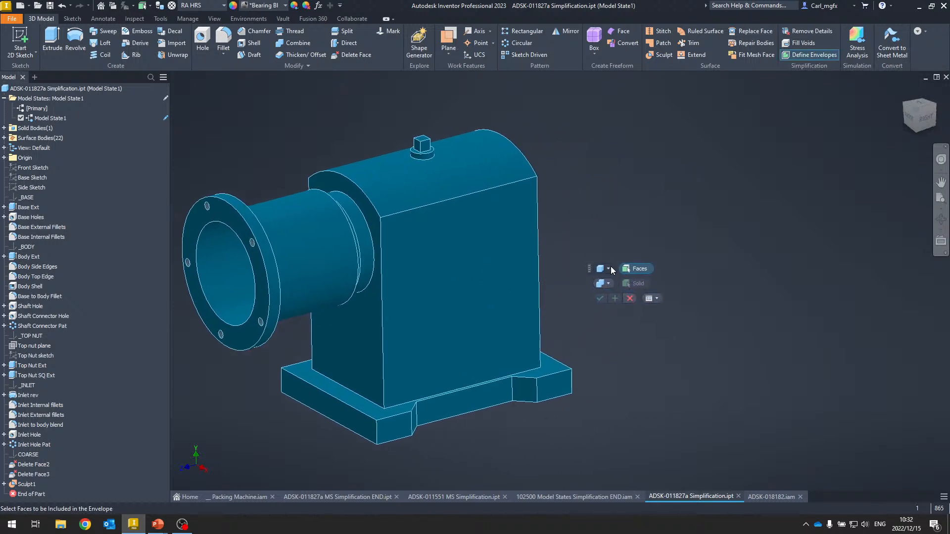
pyautogui.click(609, 269)
pyautogui.click(625, 281)
pyautogui.click(464, 349)
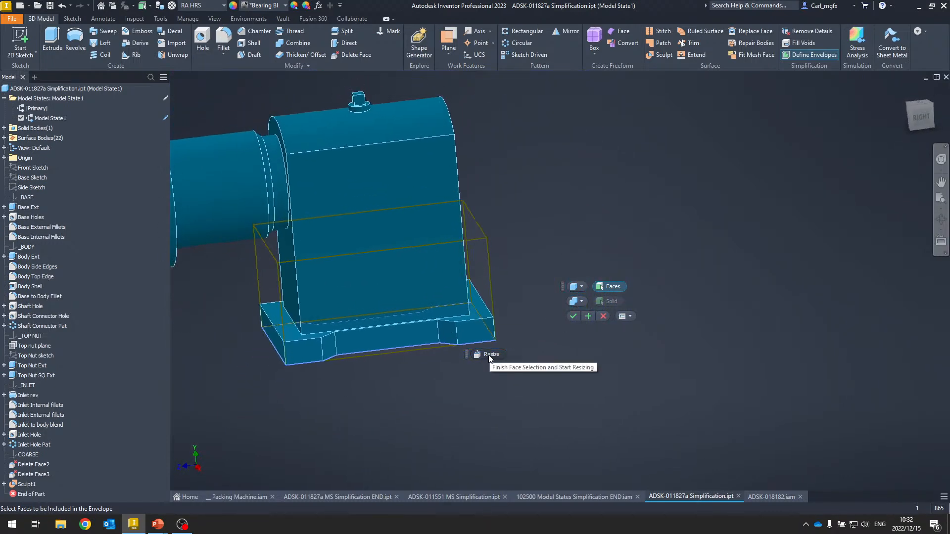
pyautogui.click(493, 354)
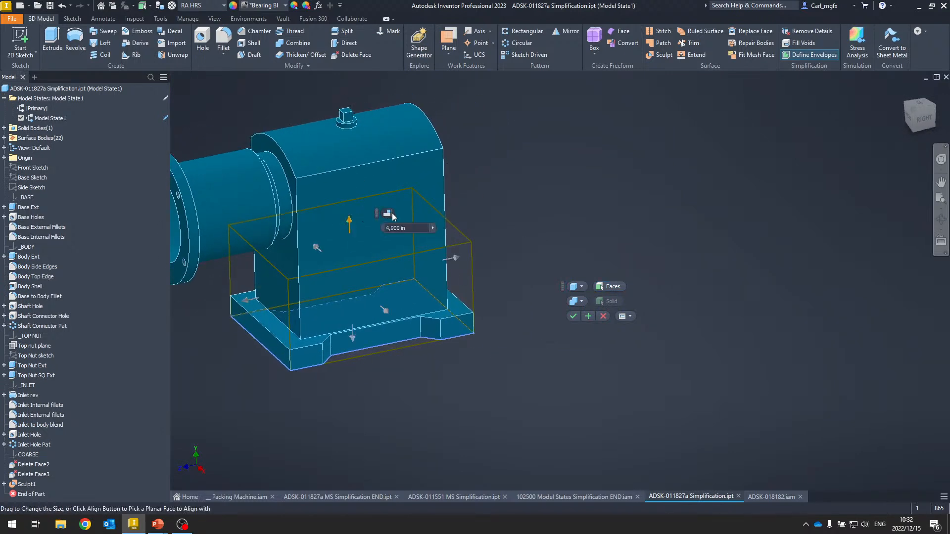
pyautogui.click(390, 214)
pyautogui.scroll(8, 348, 114)
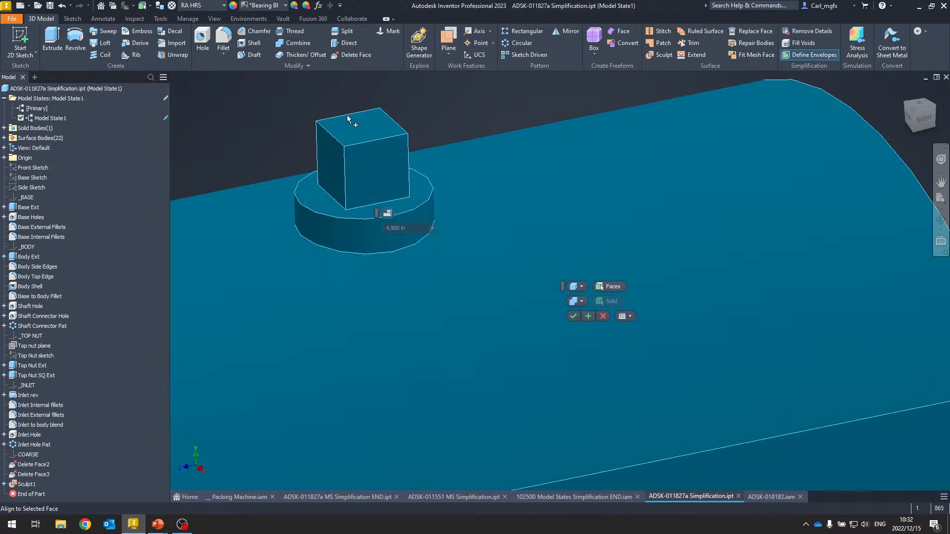
pyautogui.click(367, 123)
pyautogui.scroll(-8, 366, 124)
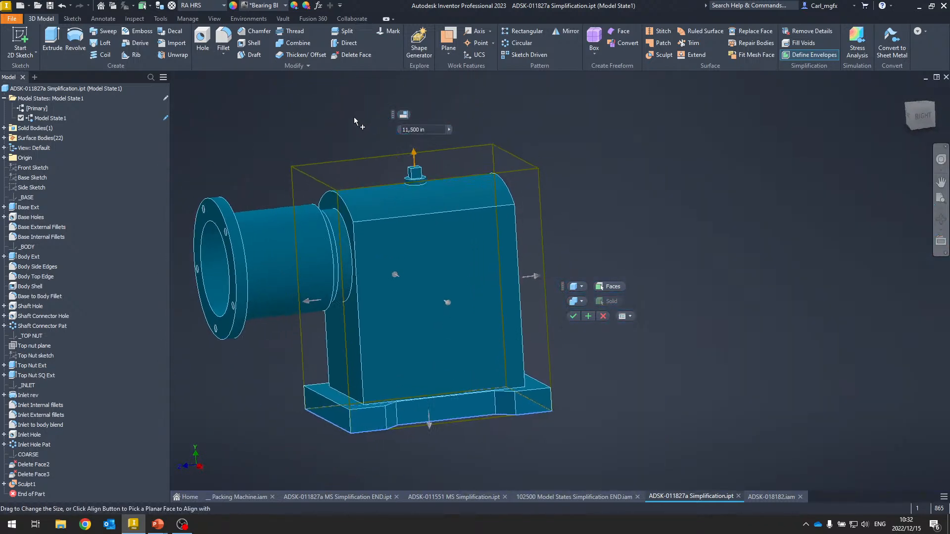
pyautogui.press('F6')
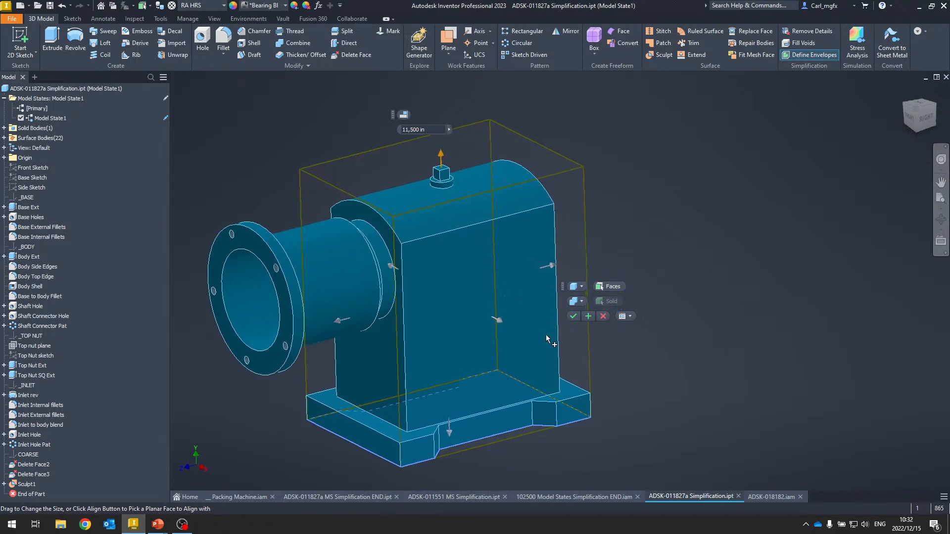
pyautogui.click(589, 317)
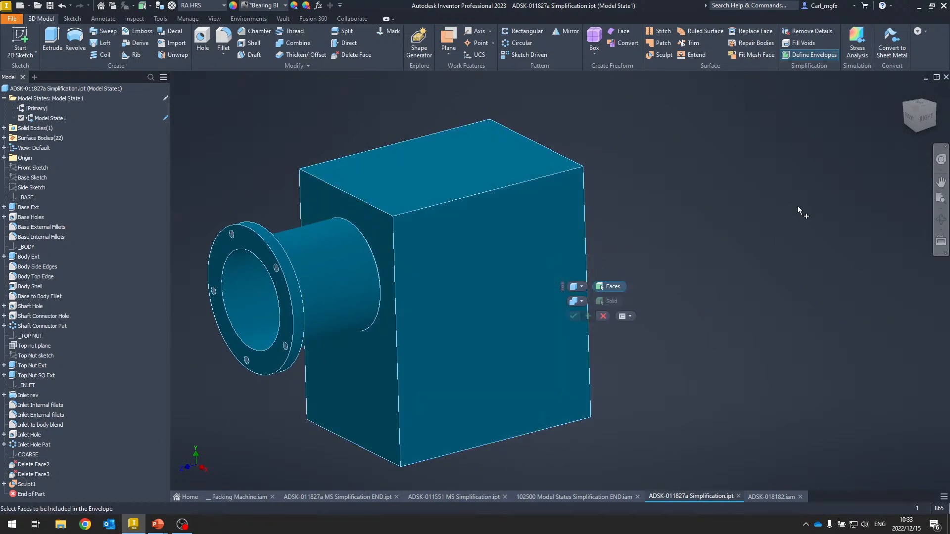
pyautogui.keyDown('shift'); pyautogui.moveTo(757, 189); pyautogui.dragTo(397, 163, button='middle'); pyautogui.keyUp('shift')
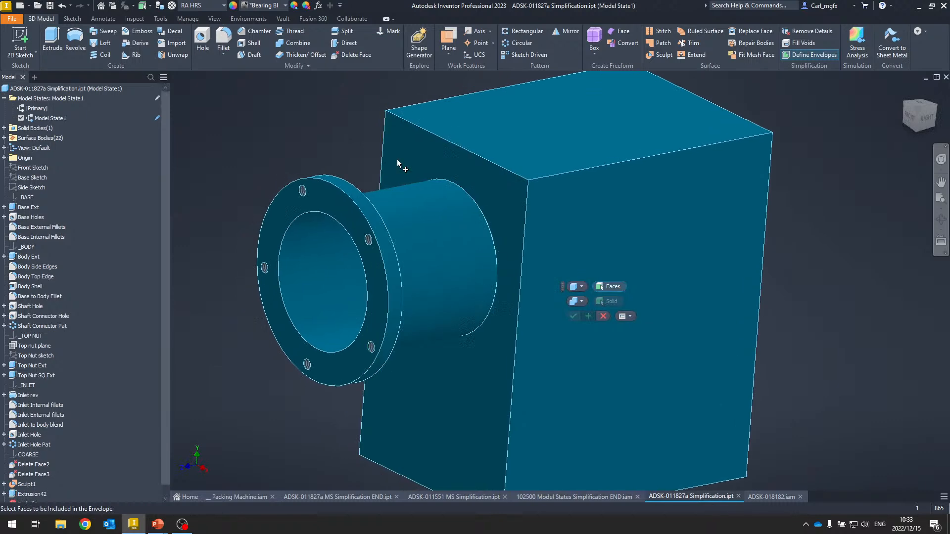
# - Define a cylindrical envelope around the inlet flange, aligning its inner end with the body's side face, and apply it
pyautogui.scroll(3, 495, 223)
pyautogui.click(582, 286)
pyautogui.click(583, 309)
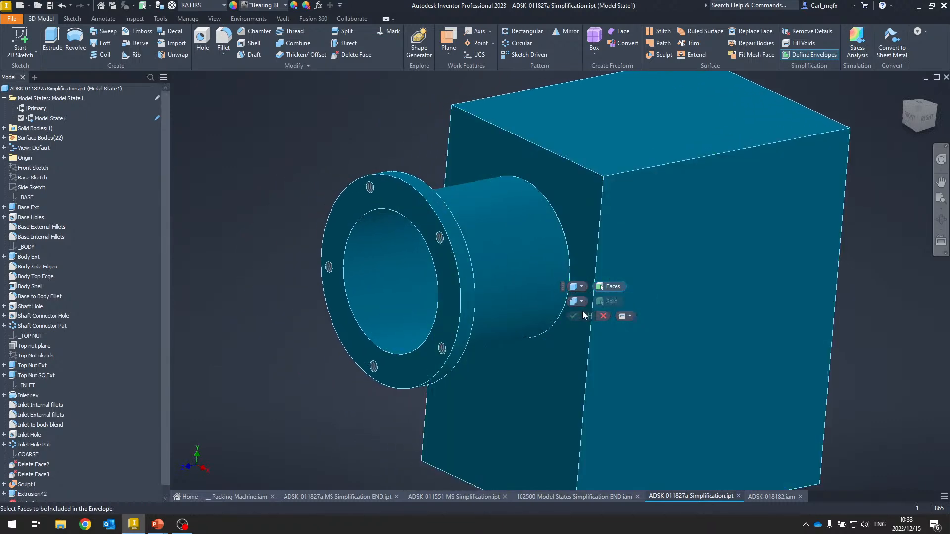
pyautogui.click(391, 202)
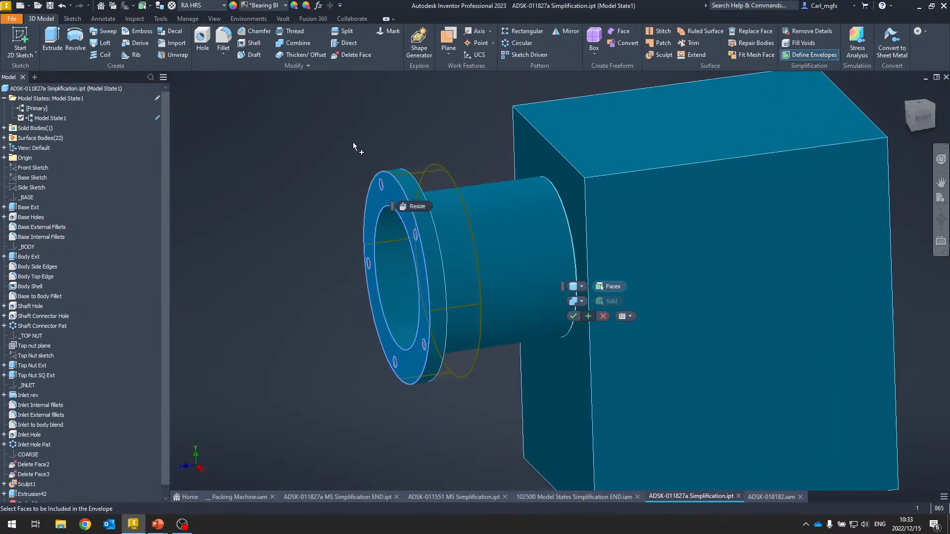
pyautogui.keyDown('shift'); pyautogui.moveTo(334, 138); pyautogui.dragTo(388, 229, button='middle'); pyautogui.keyUp('shift')
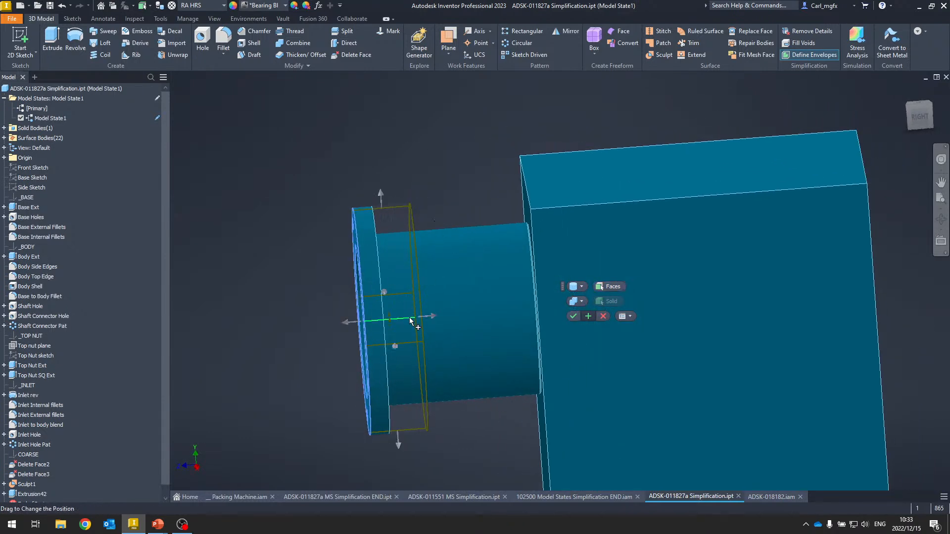
pyautogui.click(432, 317)
pyautogui.keyDown('shift'); pyautogui.moveTo(443, 242); pyautogui.dragTo(502, 233, button='middle'); pyautogui.keyUp('shift')
pyautogui.click(472, 308)
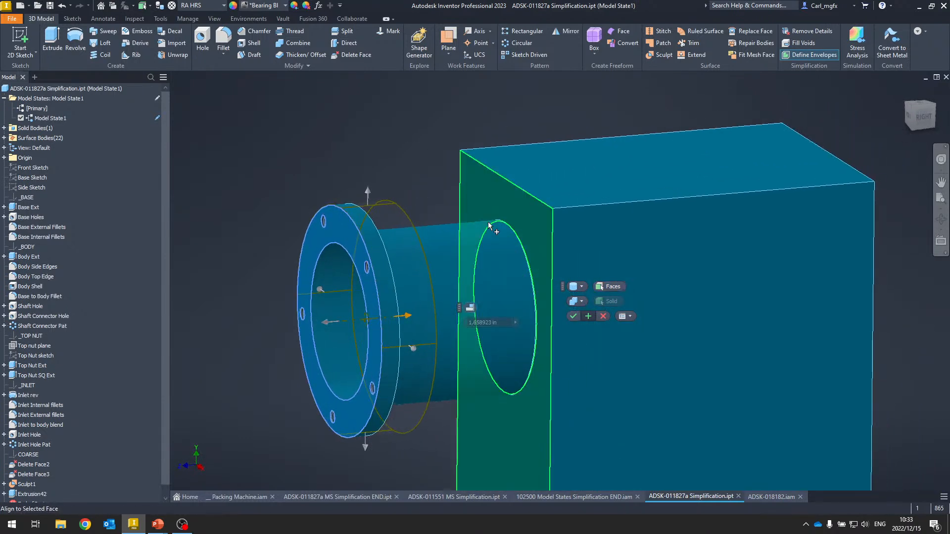
pyautogui.click(488, 222)
pyautogui.press('F5')
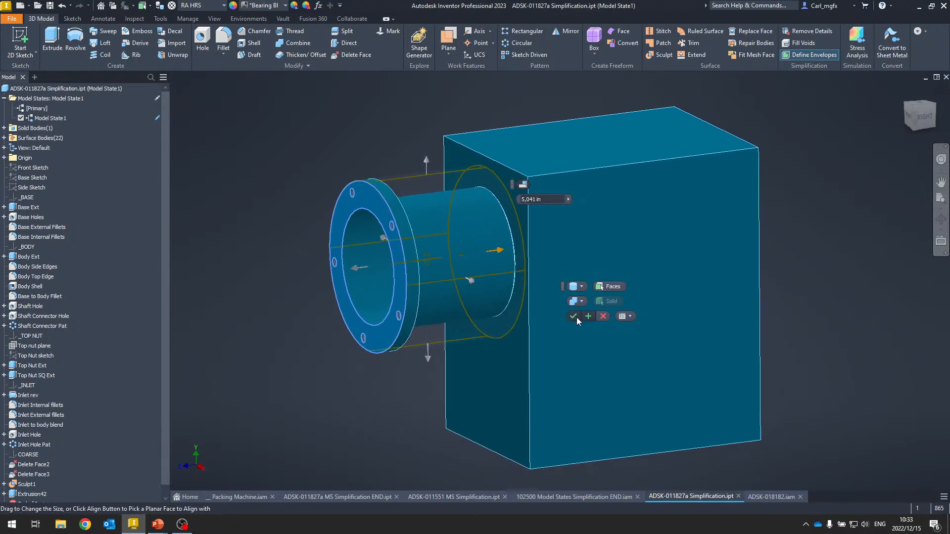
pyautogui.click(575, 316)
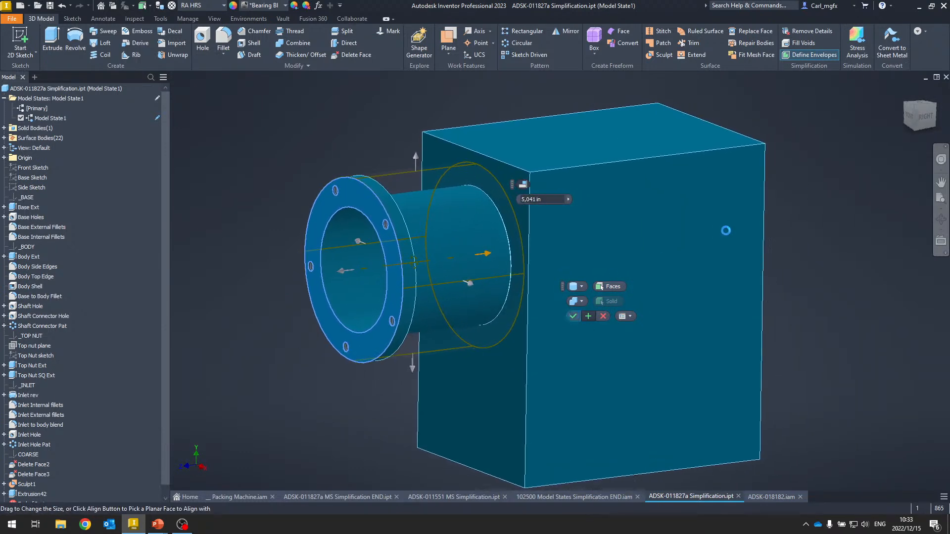
# - Switch to the Primary model state and back to Model State1 to compare the enveloped part
pyautogui.press('F6')
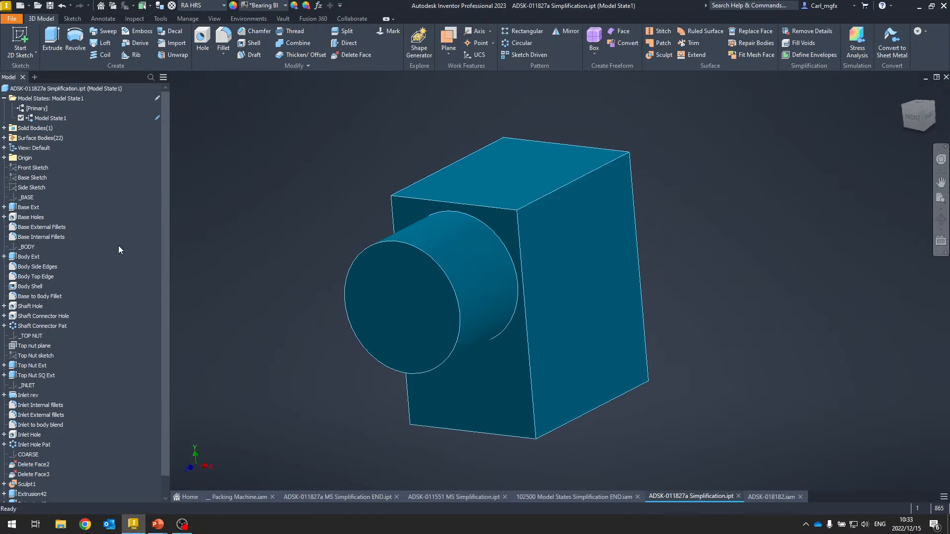
pyautogui.scroll(-1, 49, 481)
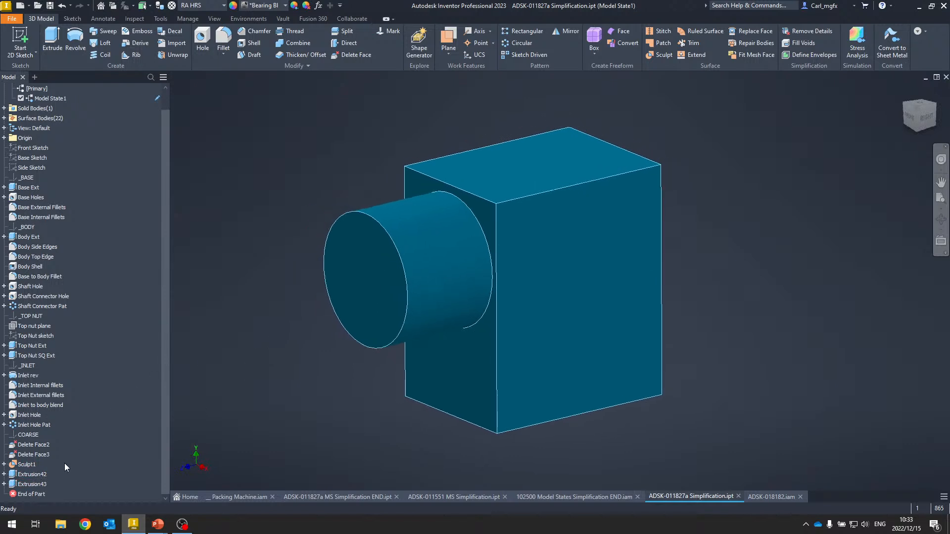
pyautogui.scroll(1, 42, 117)
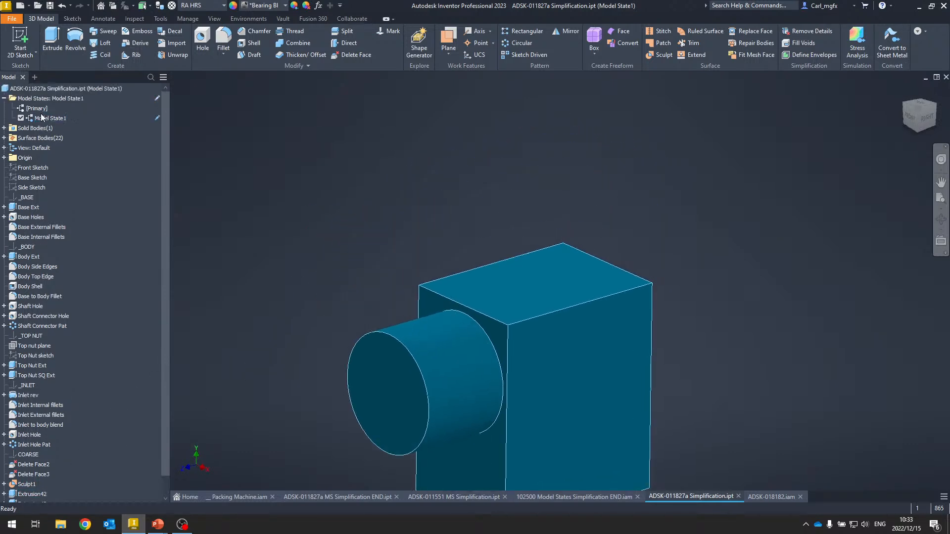
pyautogui.doubleClick(45, 109)
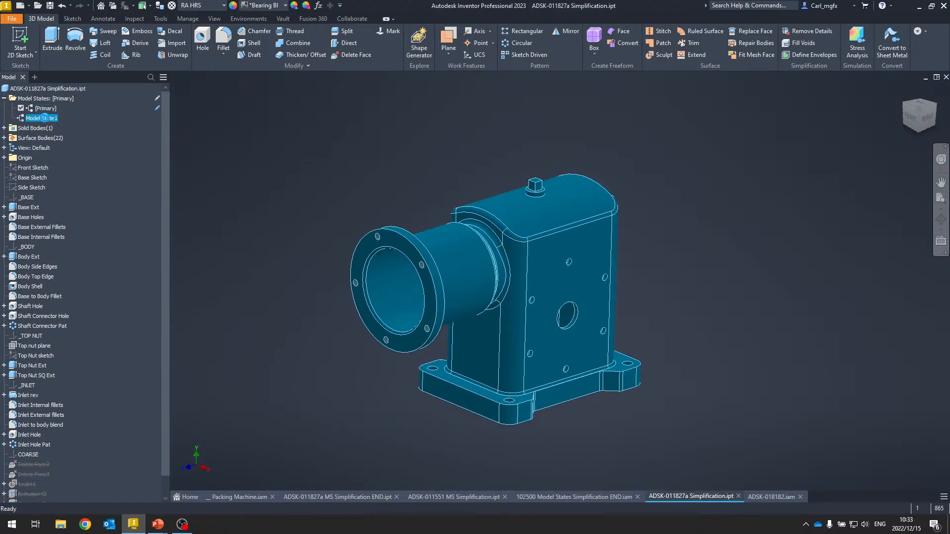
pyautogui.doubleClick(43, 118)
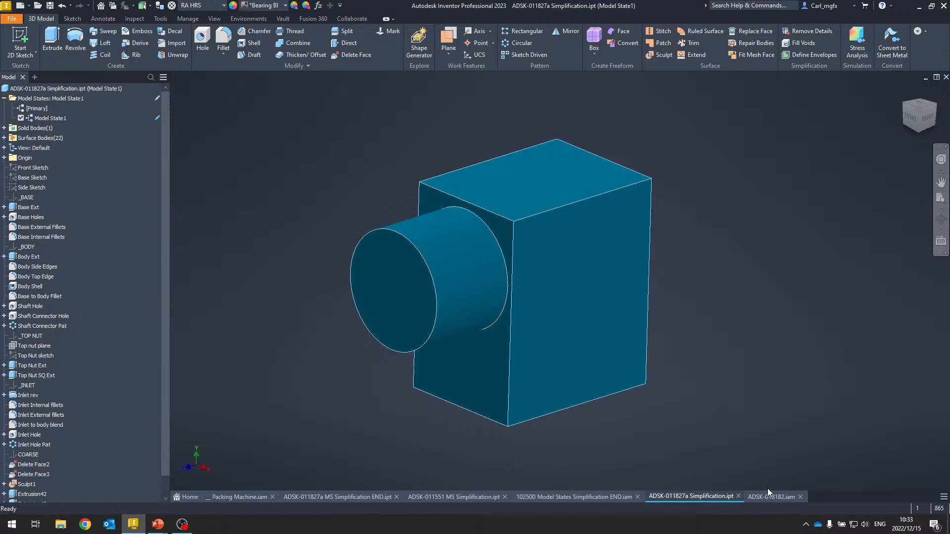
# - Switch to the 102500 Model States Simplification END assembly and show its home view
pyautogui.click(477, 500)
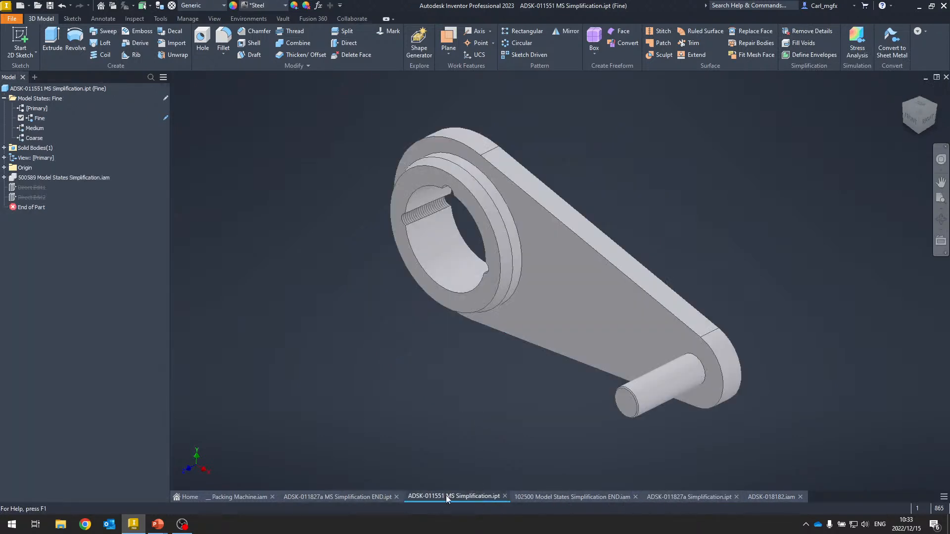
pyautogui.click(578, 497)
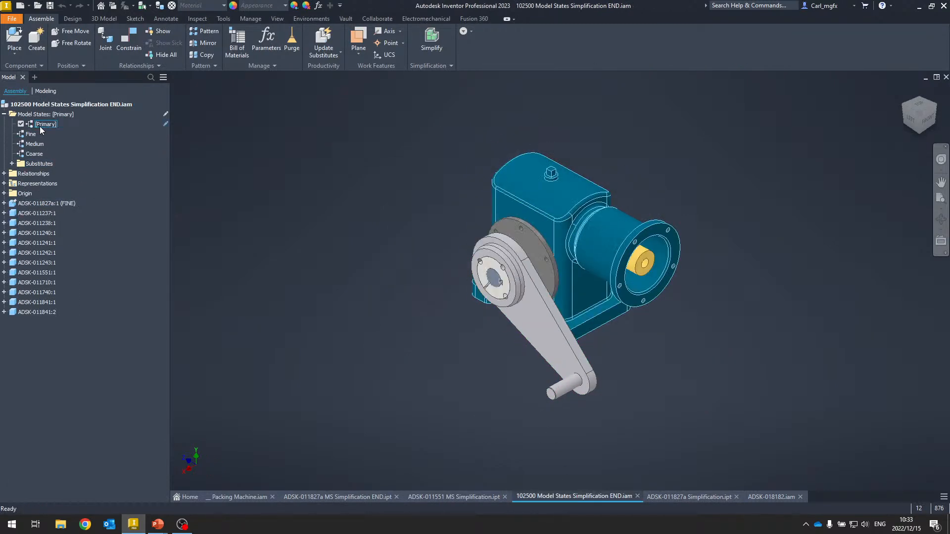
pyautogui.press('F6')
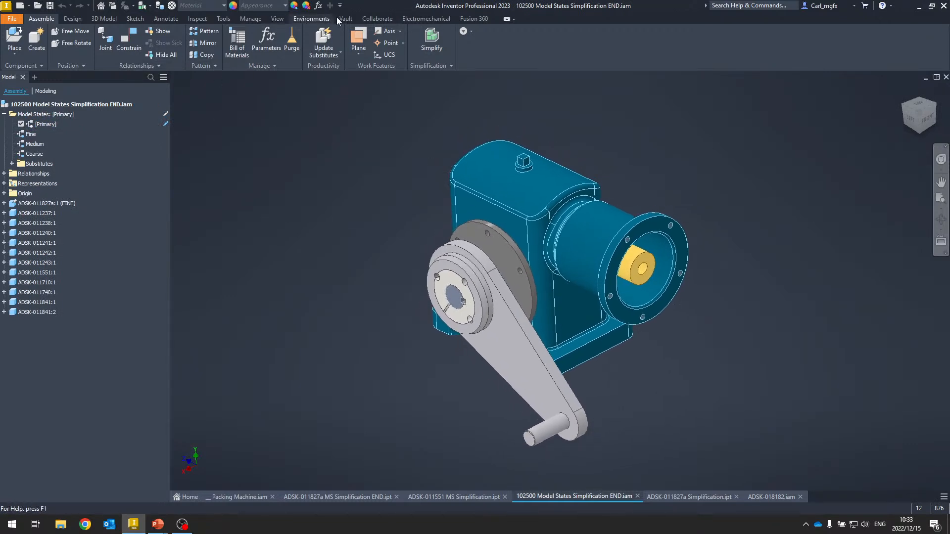
# - Browse the Simplify View options and expand the assembly's view representations to examine them
pyautogui.click(446, 67)
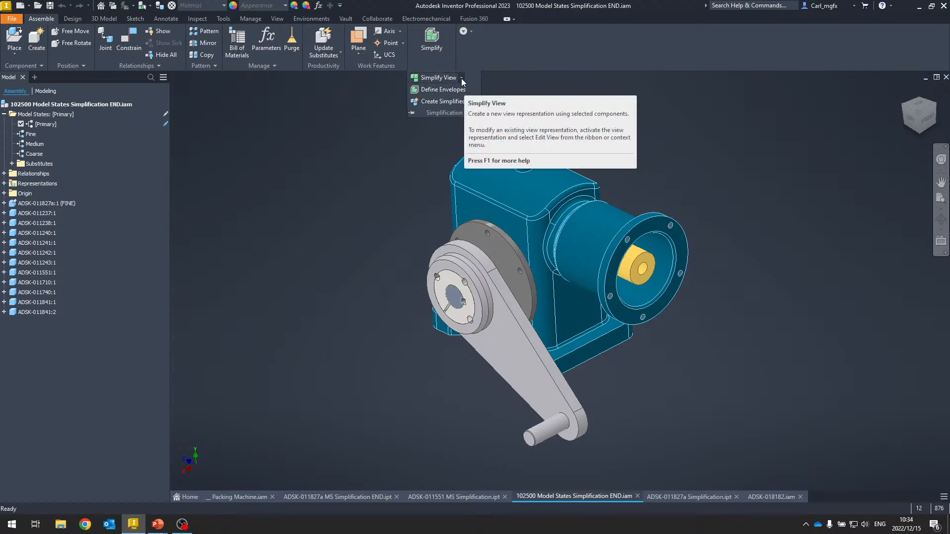
pyautogui.click(462, 79)
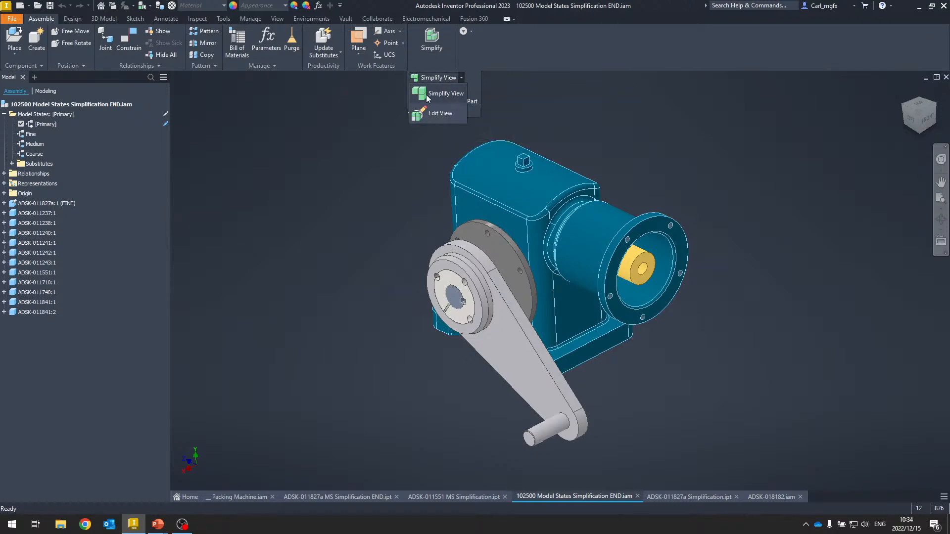
pyautogui.click(4, 183)
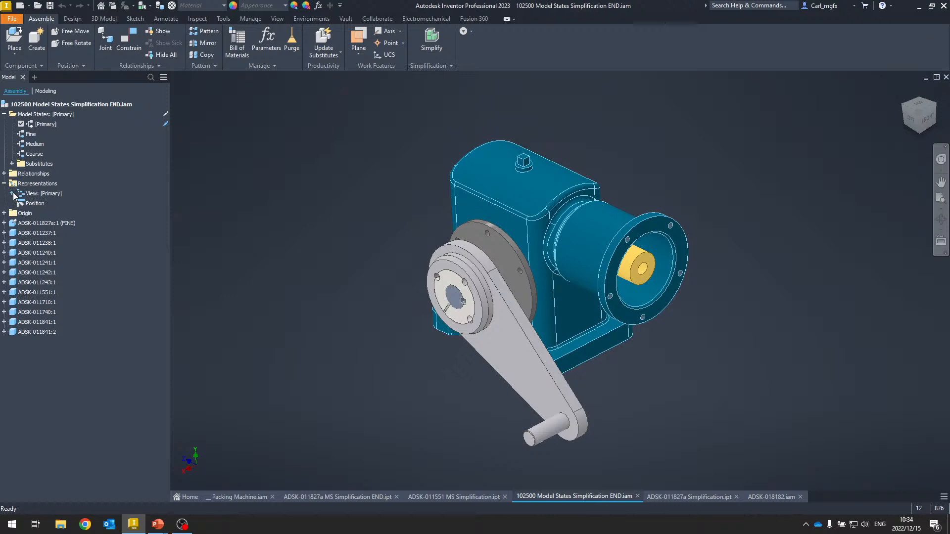
pyautogui.click(12, 194)
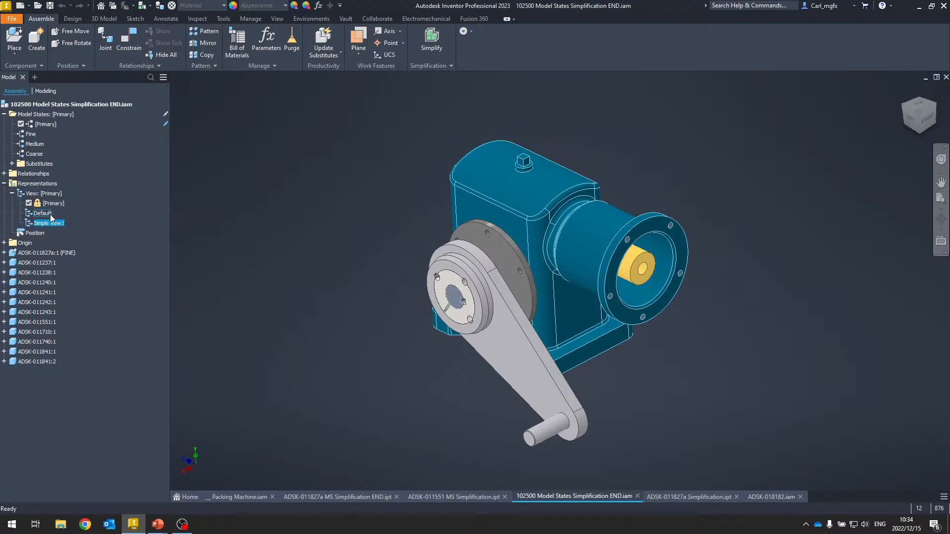
# - Try a simplified view including only the internal shaft, gears, coupling and flanges, then undo it
pyautogui.click(443, 66)
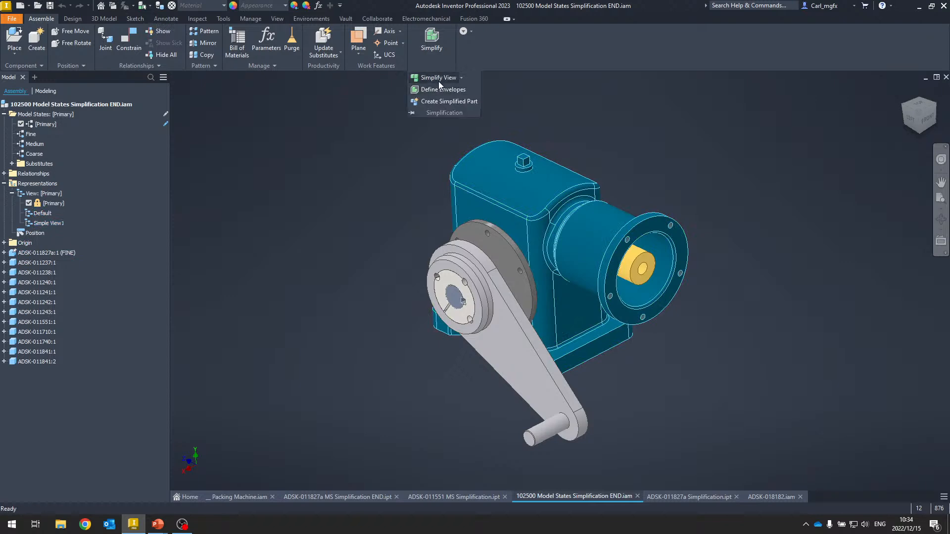
pyautogui.click(438, 79)
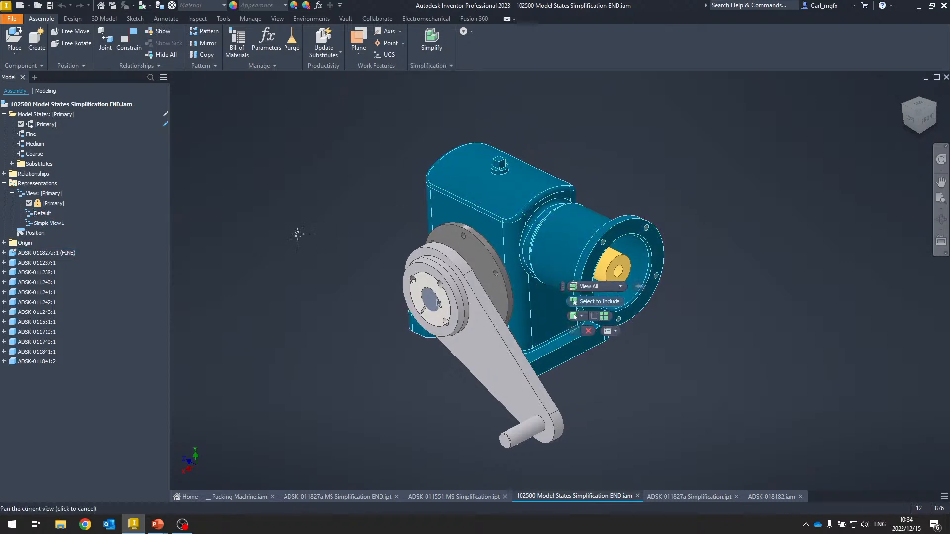
pyautogui.scroll(5, 331, 301)
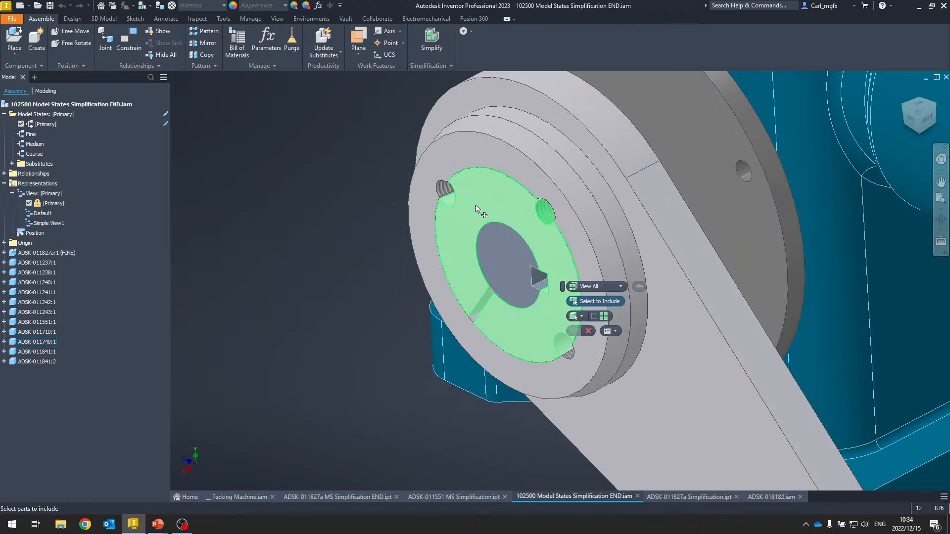
pyautogui.click(506, 254)
pyautogui.click(506, 253)
pyautogui.scroll(-4, 506, 254)
pyautogui.click(435, 183)
pyautogui.keyDown('shift'); pyautogui.moveTo(435, 183); pyautogui.dragTo(522, 185, button='middle'); pyautogui.keyUp('shift')
pyautogui.click(547, 196)
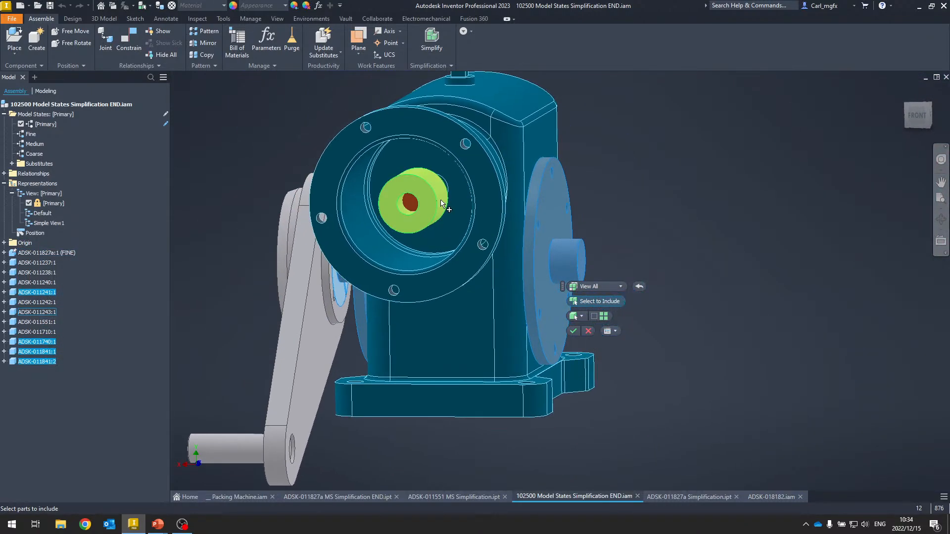
pyautogui.click(431, 204)
pyautogui.scroll(3, 430, 204)
pyautogui.scroll(1, 429, 204)
pyautogui.click(382, 217)
pyautogui.scroll(-3, 382, 216)
pyautogui.keyDown('shift'); pyautogui.moveTo(382, 216); pyautogui.dragTo(403, 291, button='middle'); pyautogui.keyUp('shift')
pyautogui.click(395, 252)
pyautogui.click(355, 273)
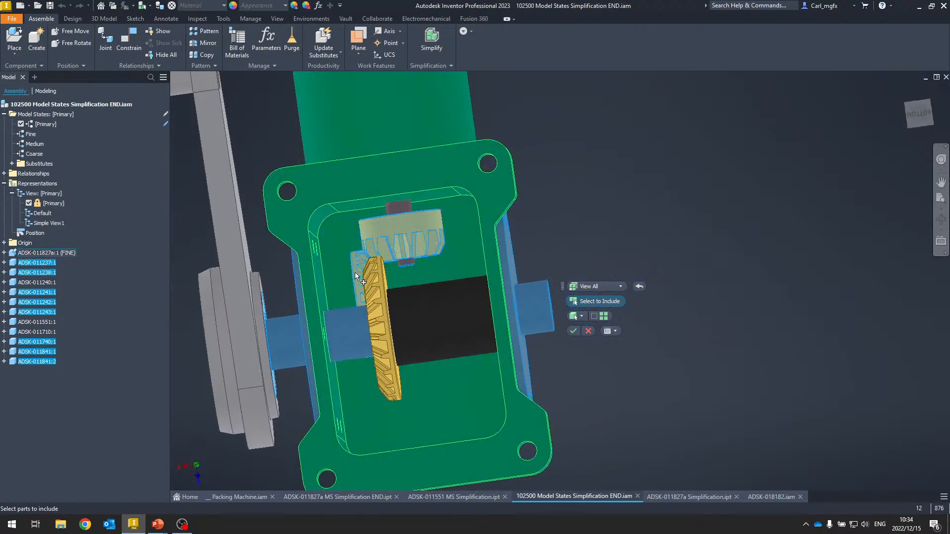
pyautogui.click(377, 284)
pyautogui.click(399, 296)
pyautogui.press('F6')
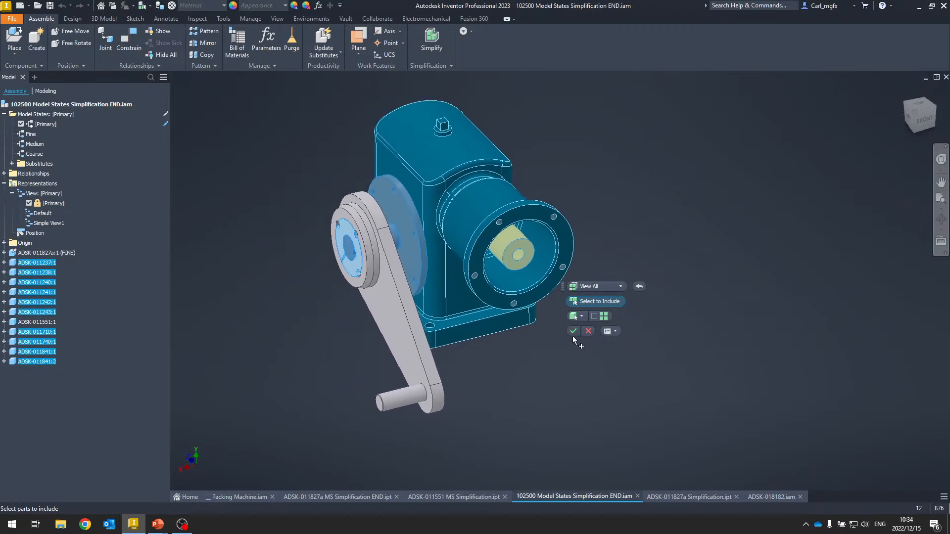
pyautogui.click(418, 130)
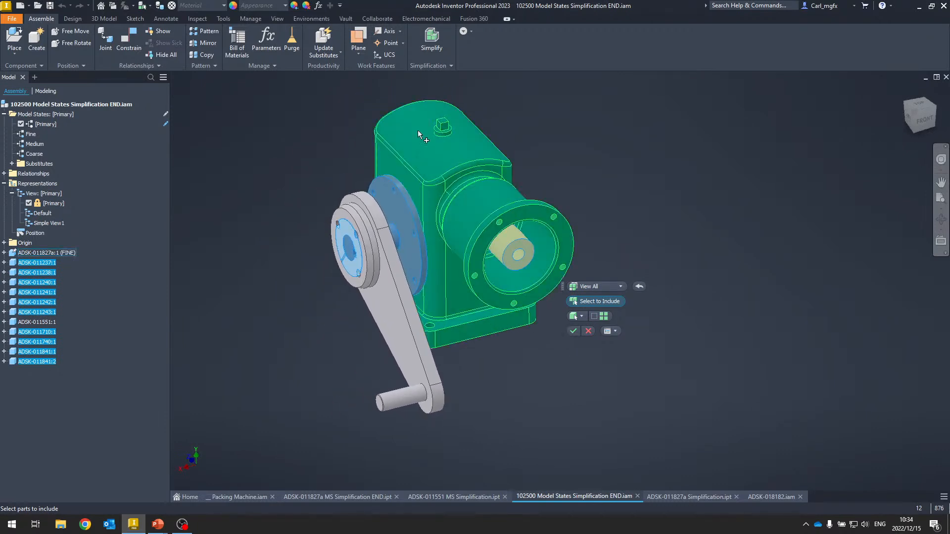
pyautogui.click(572, 332)
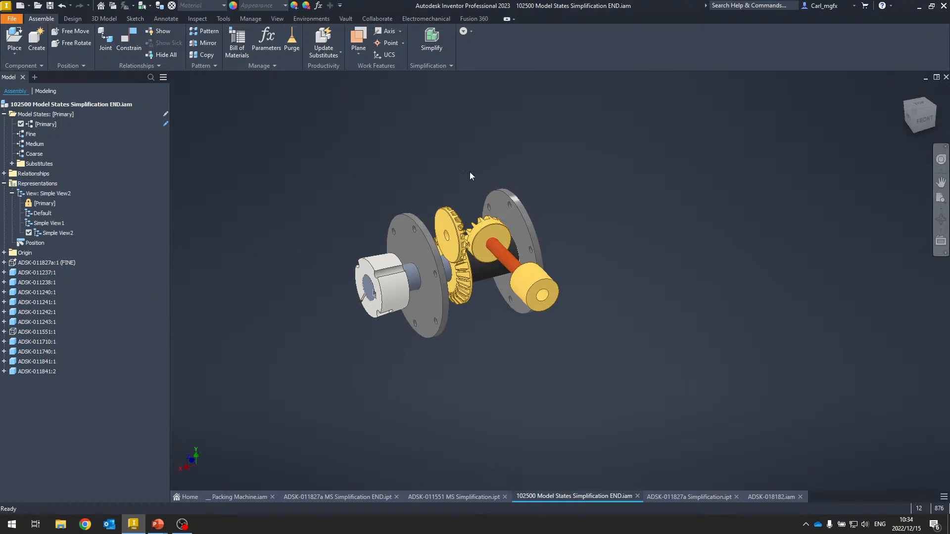
pyautogui.hotkey('ctrl', 'z')
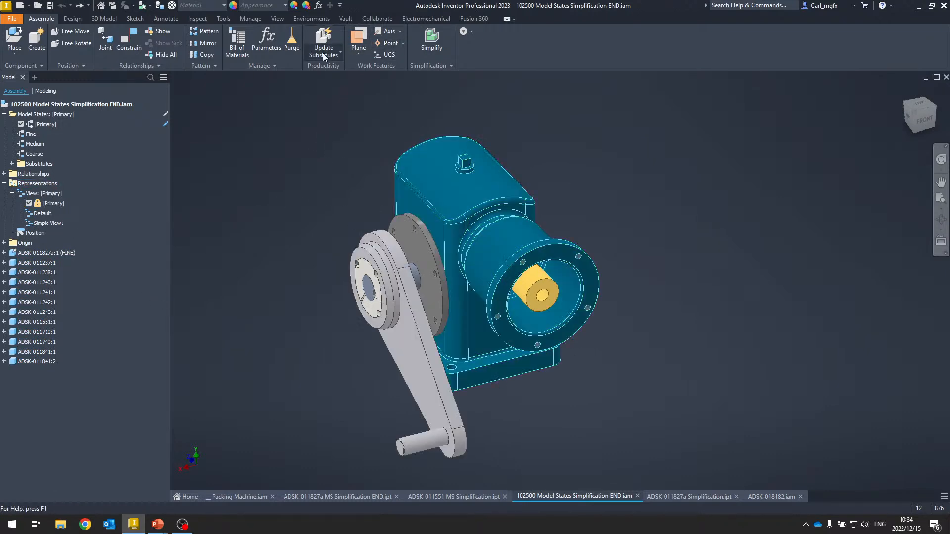
# - Create a simplified view including the housing, crank arm and shaft coupling with Simplify View
pyautogui.click(430, 66)
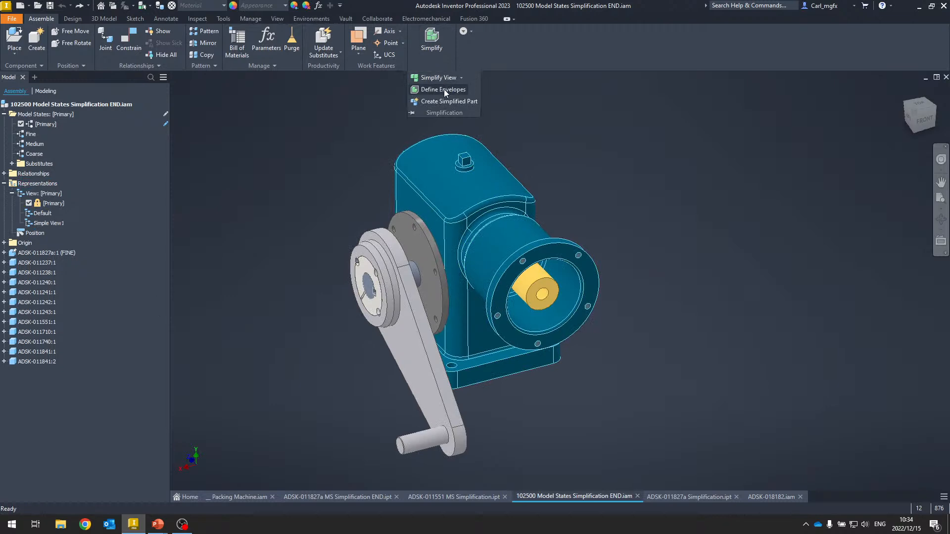
pyautogui.click(442, 79)
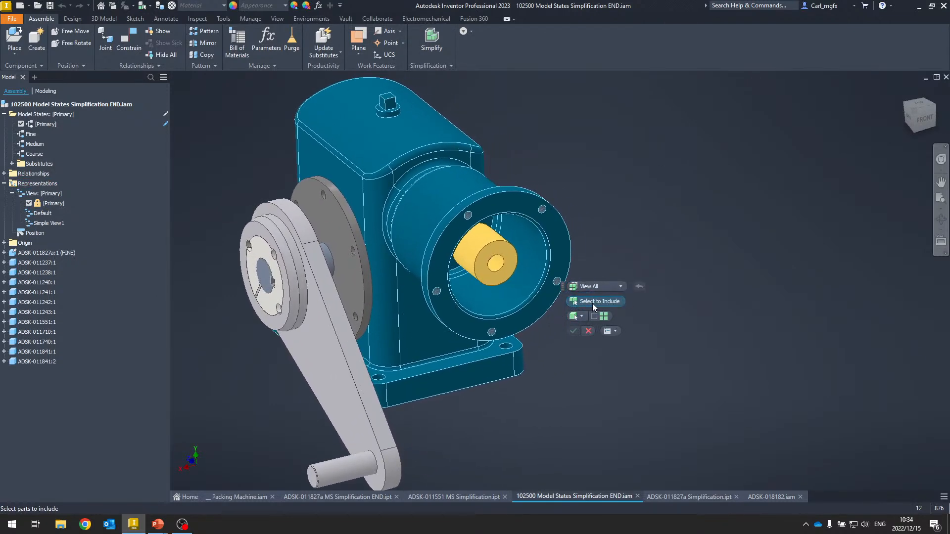
pyautogui.click(390, 170)
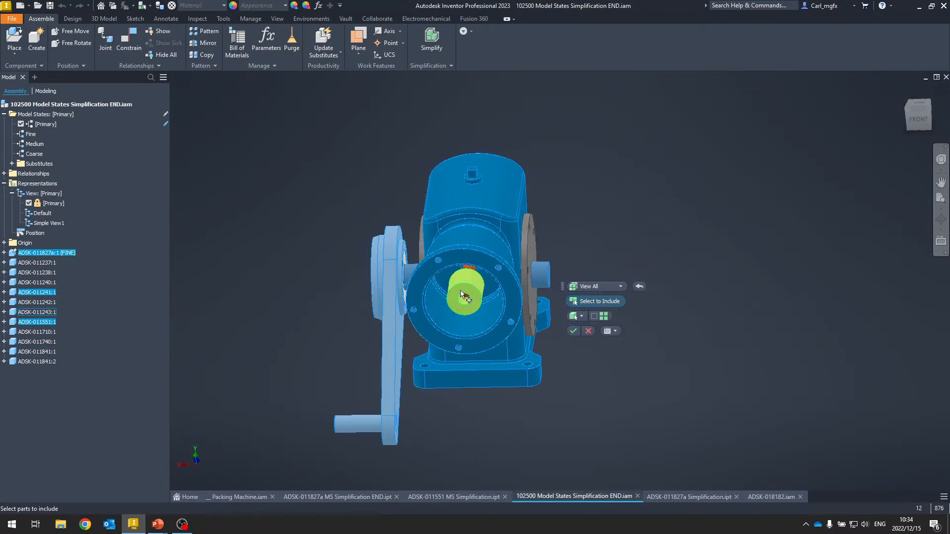
pyautogui.click(465, 297)
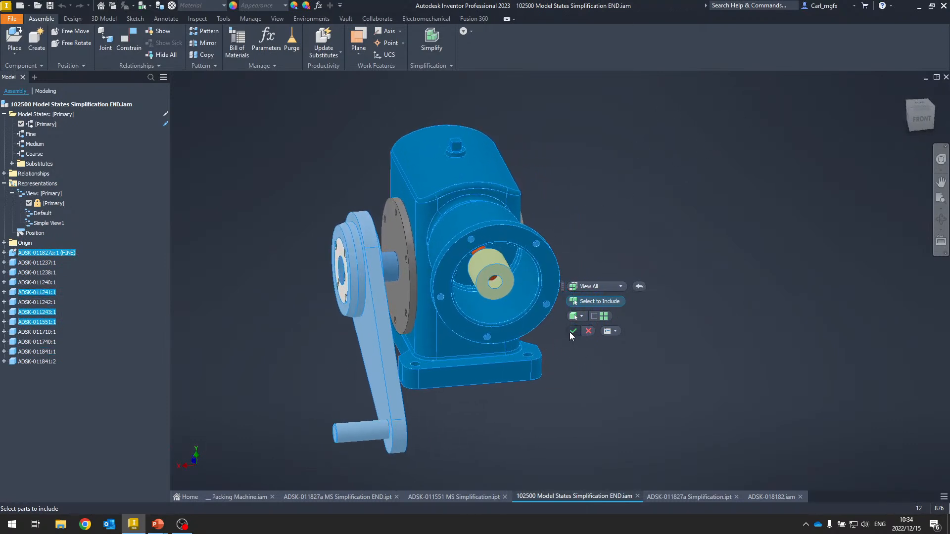
pyautogui.click(572, 331)
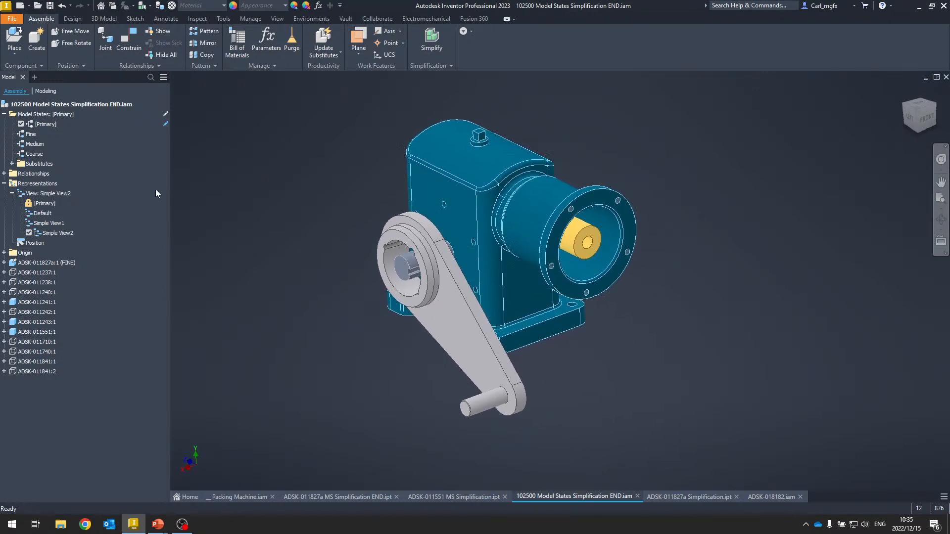
# - Activate the Default, Simple View2 and Simple View1 representations in turn to compare them
pyautogui.click(55, 233)
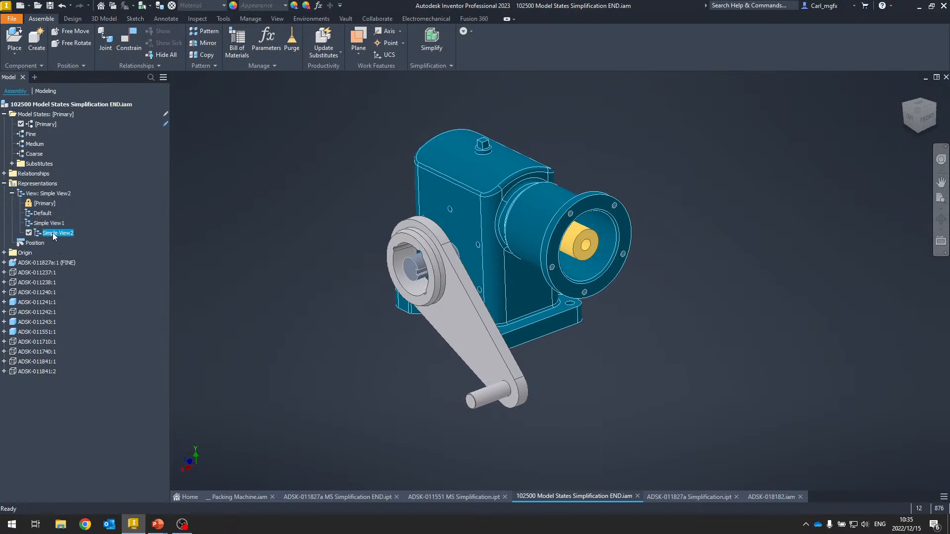
pyautogui.doubleClick(49, 215)
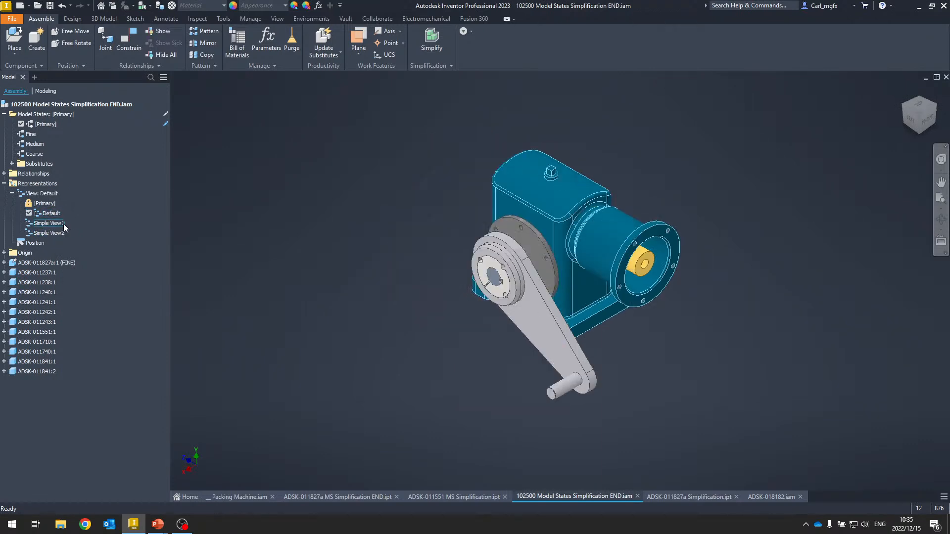
pyautogui.doubleClick(55, 234)
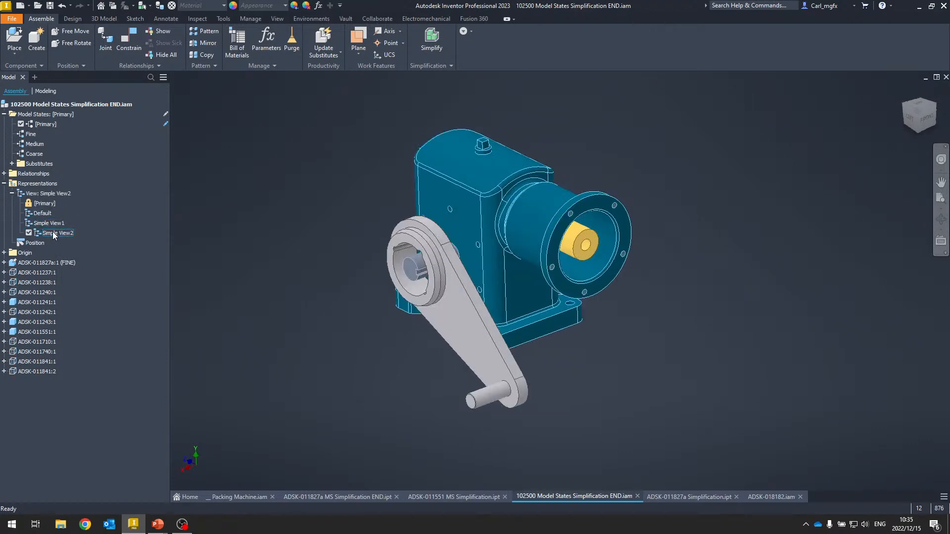
pyautogui.doubleClick(50, 223)
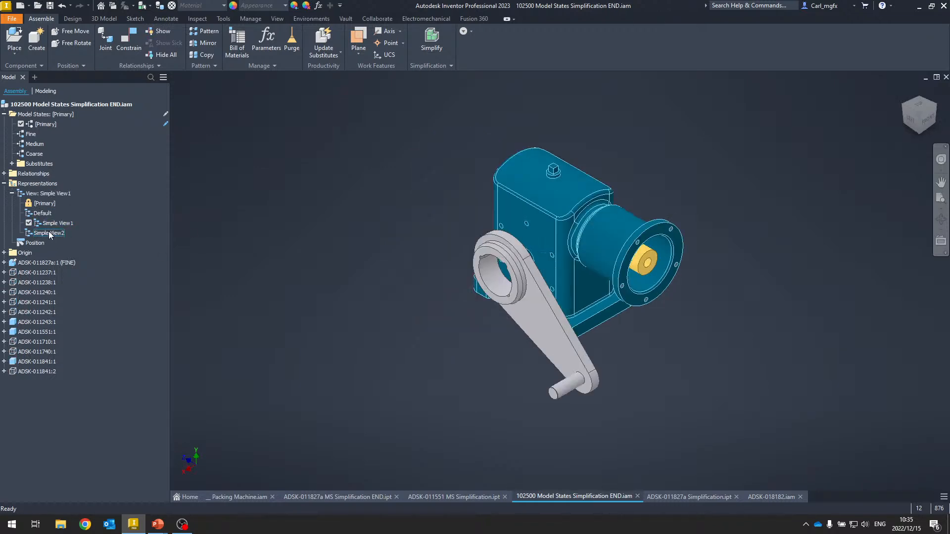
# - Activate the Simple View2 view representation
pyautogui.click(49, 234)
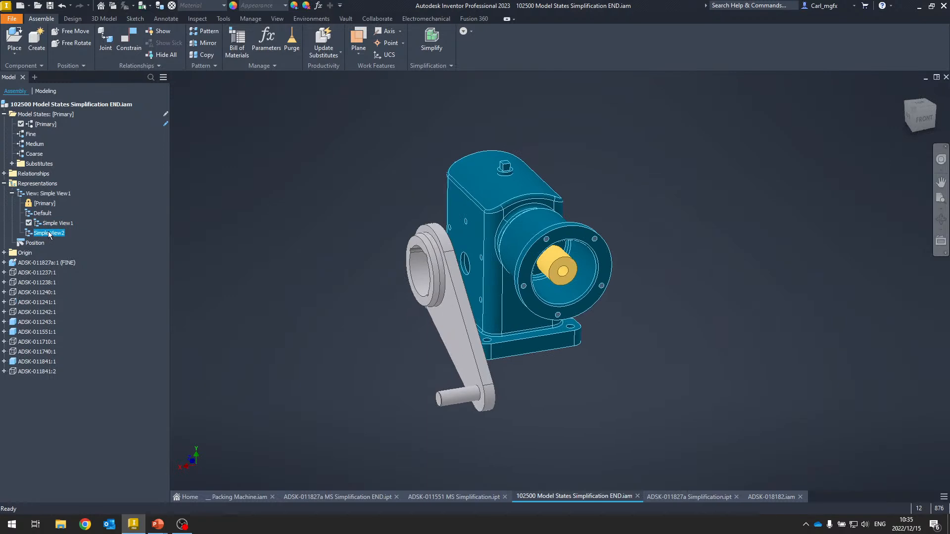
pyautogui.doubleClick(49, 233)
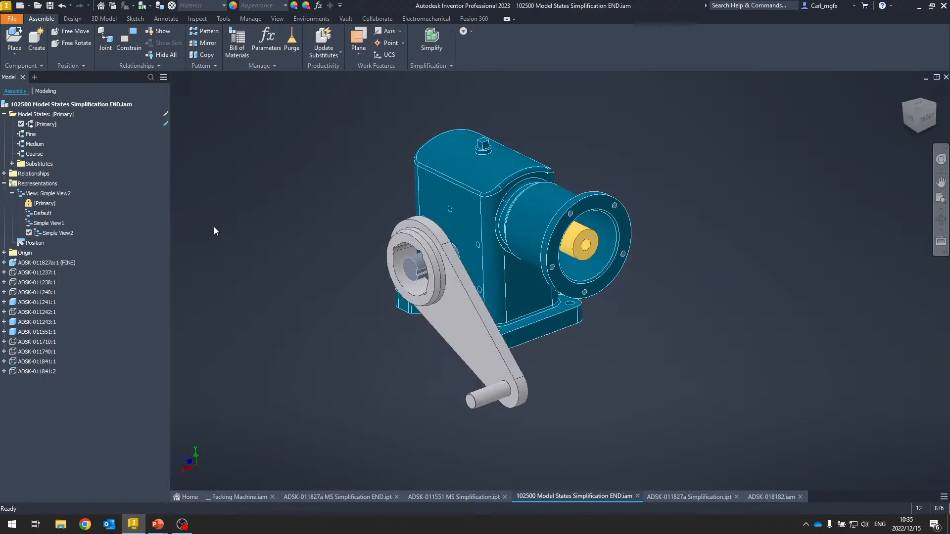
pyautogui.click(445, 65)
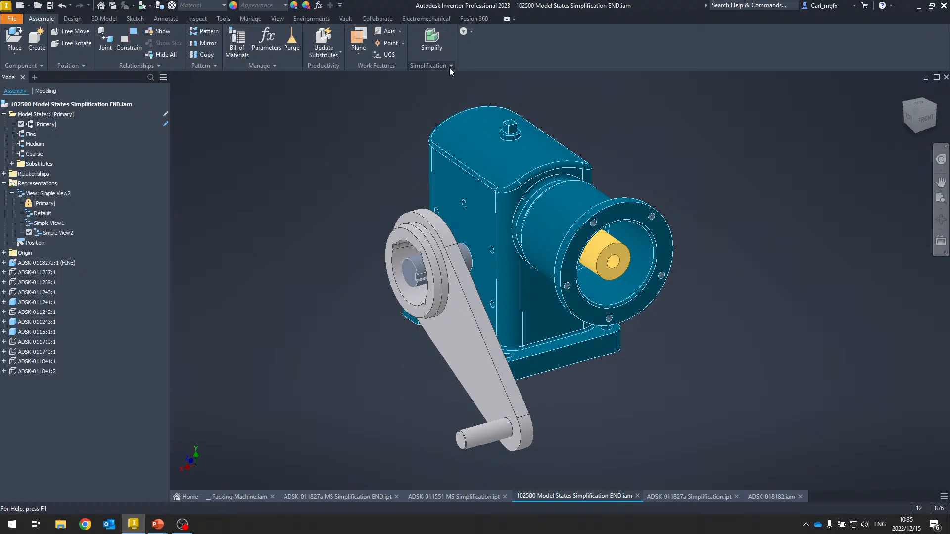
# - Define a box envelope around the gearbox housing, resizing its sides and applying it
pyautogui.click(450, 67)
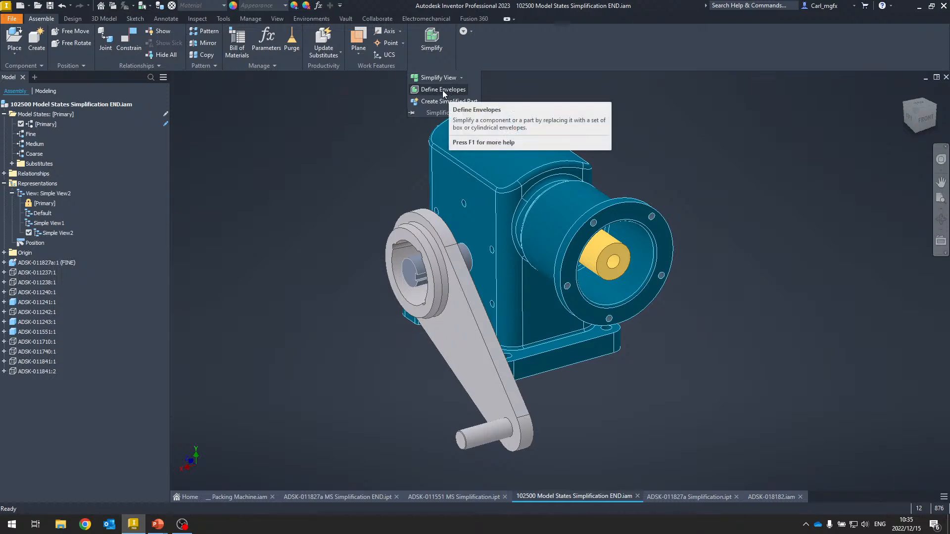
pyautogui.click(443, 90)
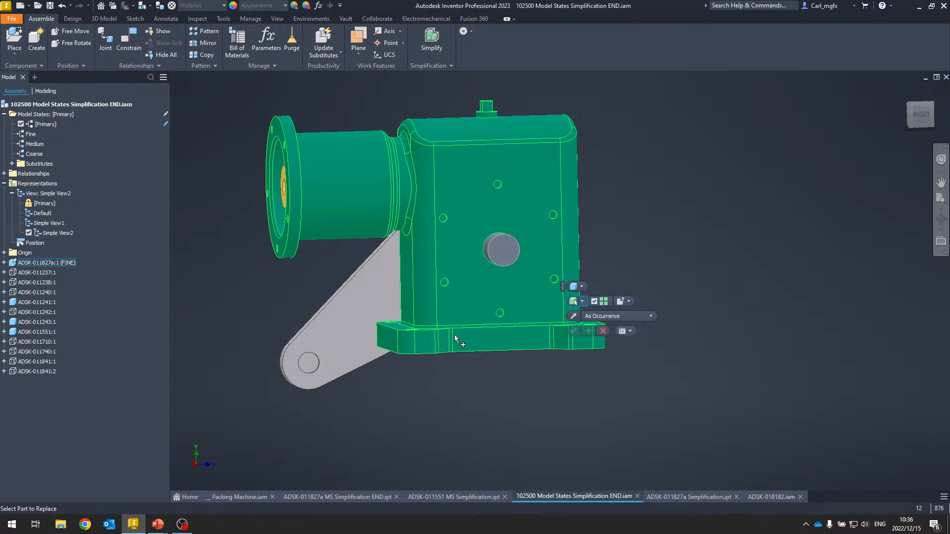
pyautogui.click(452, 331)
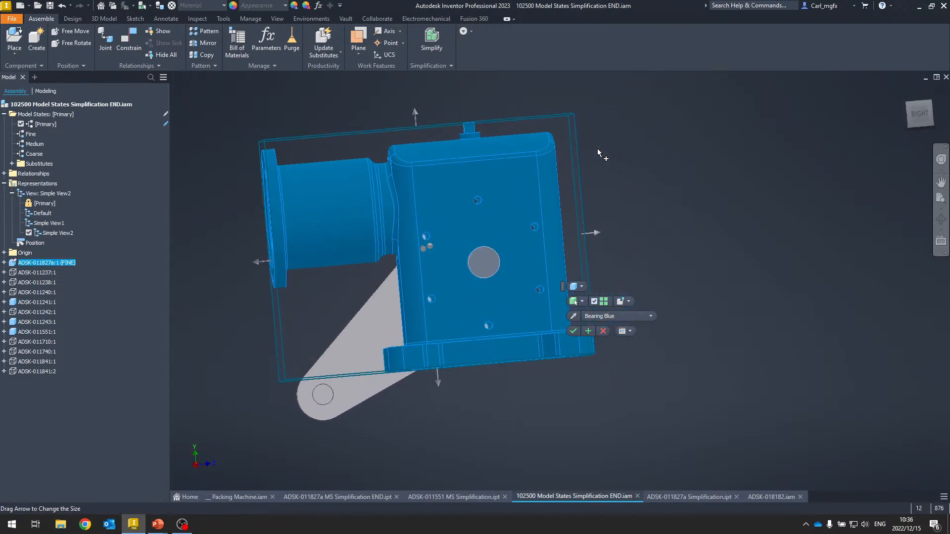
pyautogui.click(326, 214)
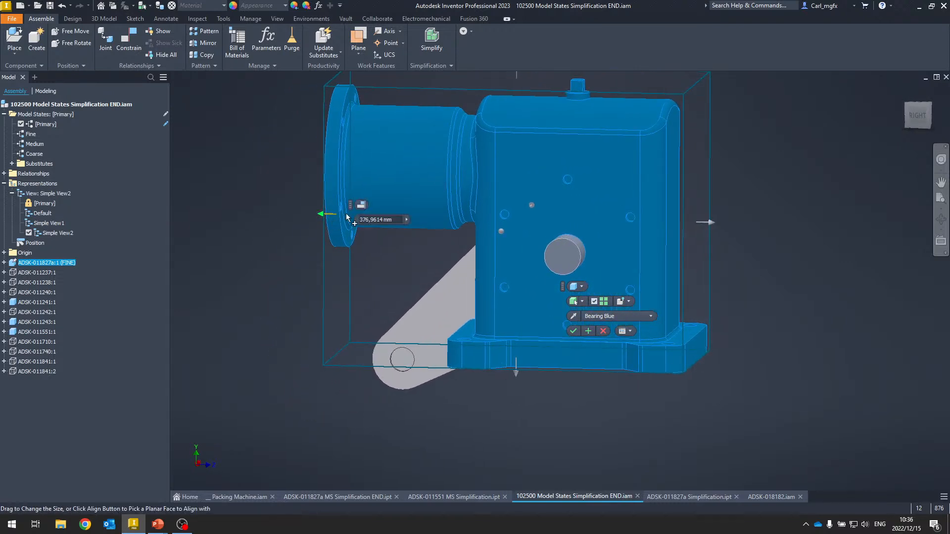
pyautogui.click(362, 208)
pyautogui.click(431, 353)
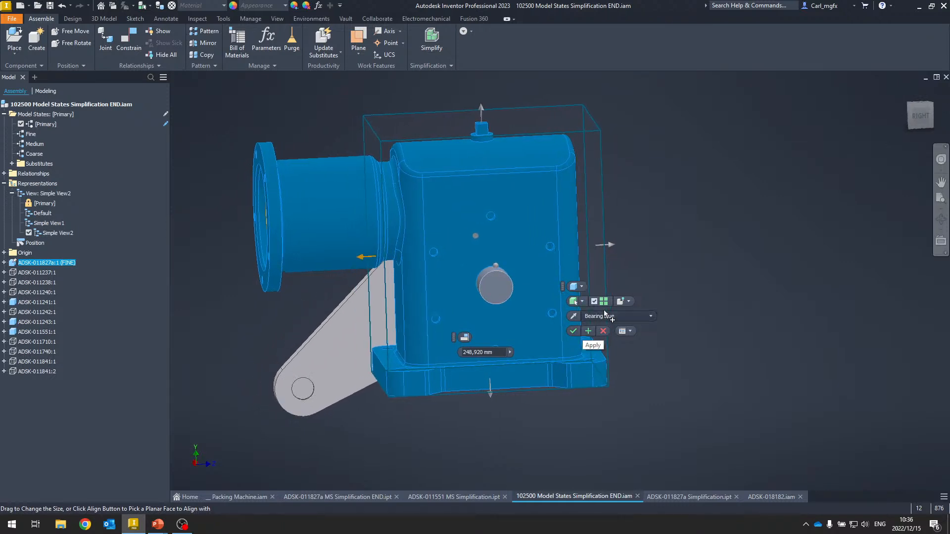
pyautogui.click(629, 302)
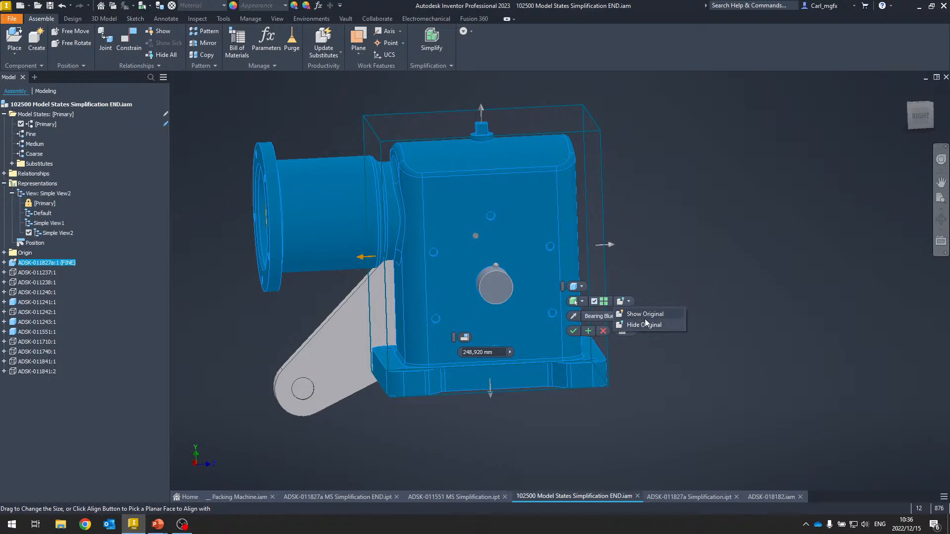
pyautogui.click(629, 301)
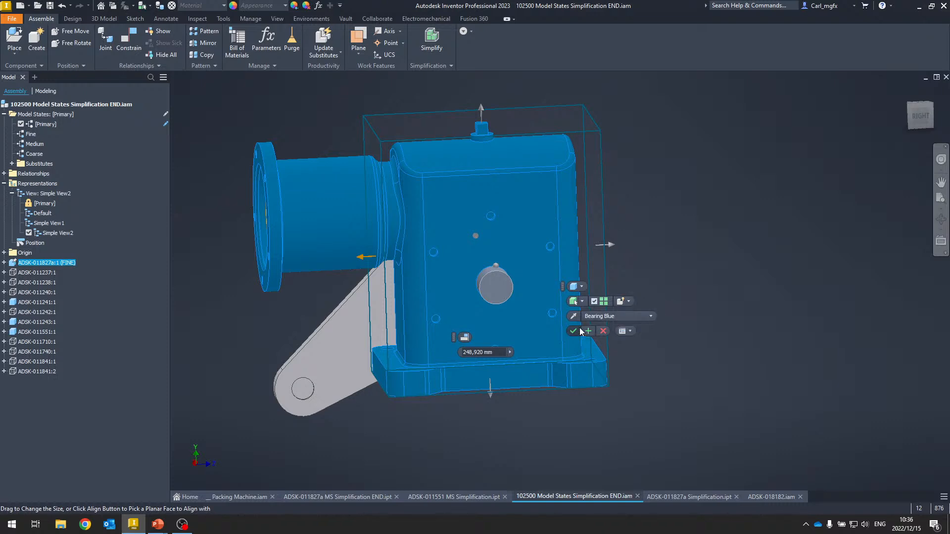
pyautogui.click(588, 331)
# - Start a cylindrical envelope for the motor flange adapter and align its axis with the flange's revolved face
pyautogui.keyDown('shift'); pyautogui.moveTo(305, 220); pyautogui.dragTo(474, 149, button='middle'); pyautogui.keyUp('shift')
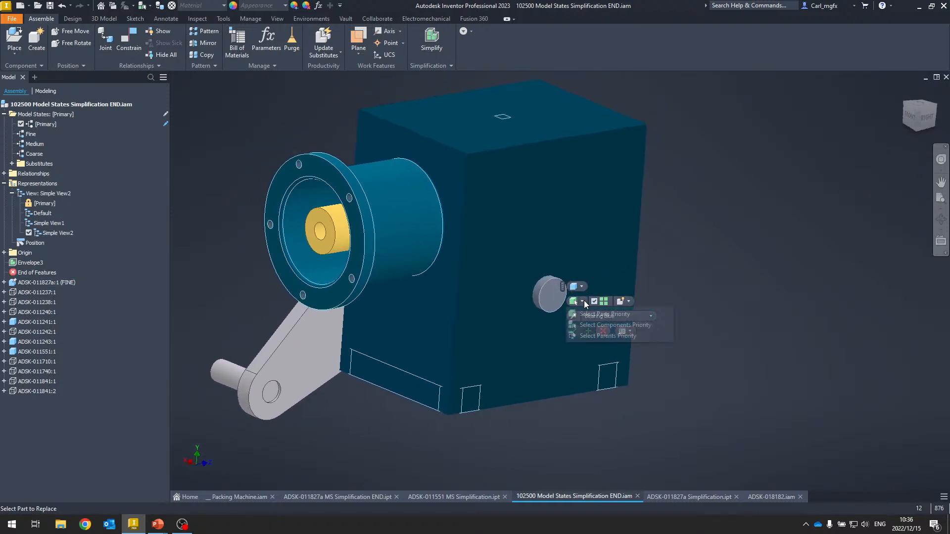
pyautogui.click(582, 301)
pyautogui.click(582, 287)
pyautogui.click(583, 309)
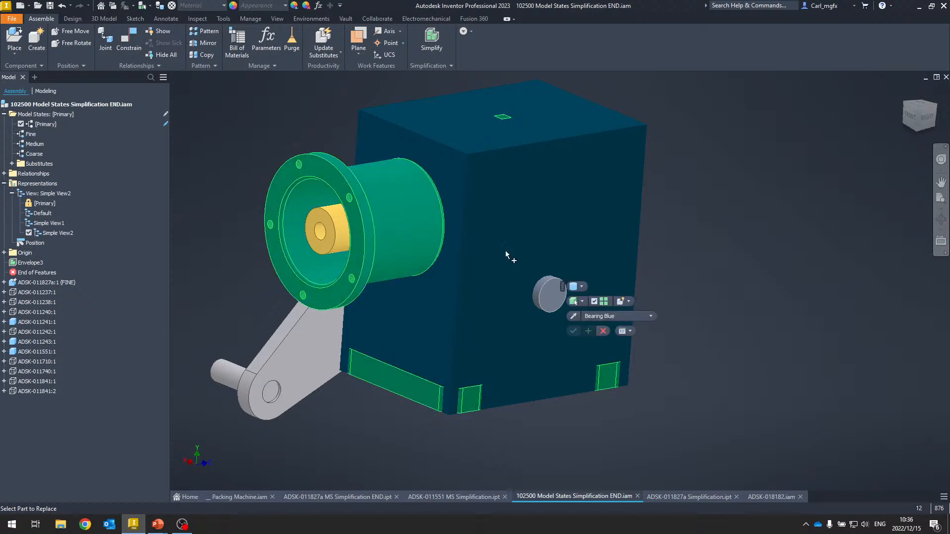
pyautogui.click(328, 163)
pyautogui.keyDown('shift'); pyautogui.moveTo(328, 164); pyautogui.dragTo(501, 281, button='middle'); pyautogui.keyUp('shift')
pyautogui.click(495, 271)
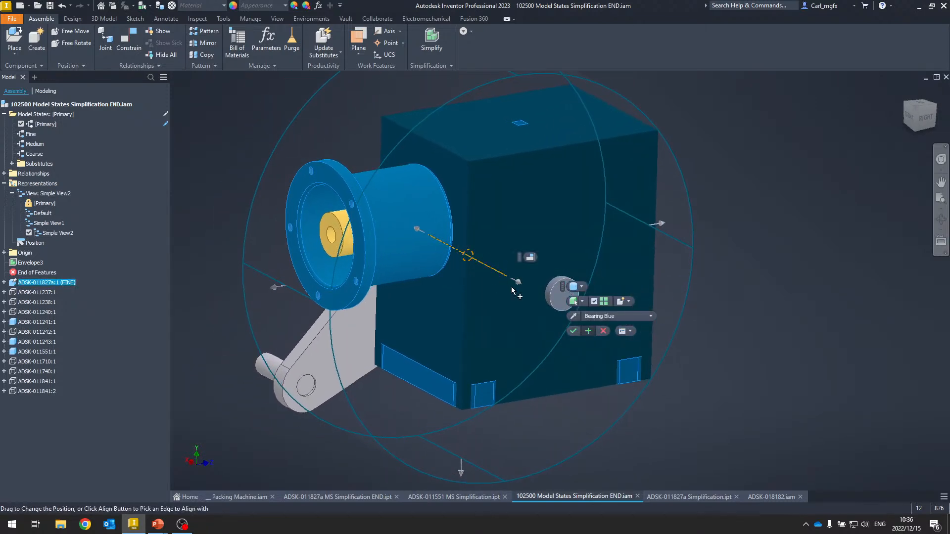
pyautogui.click(530, 257)
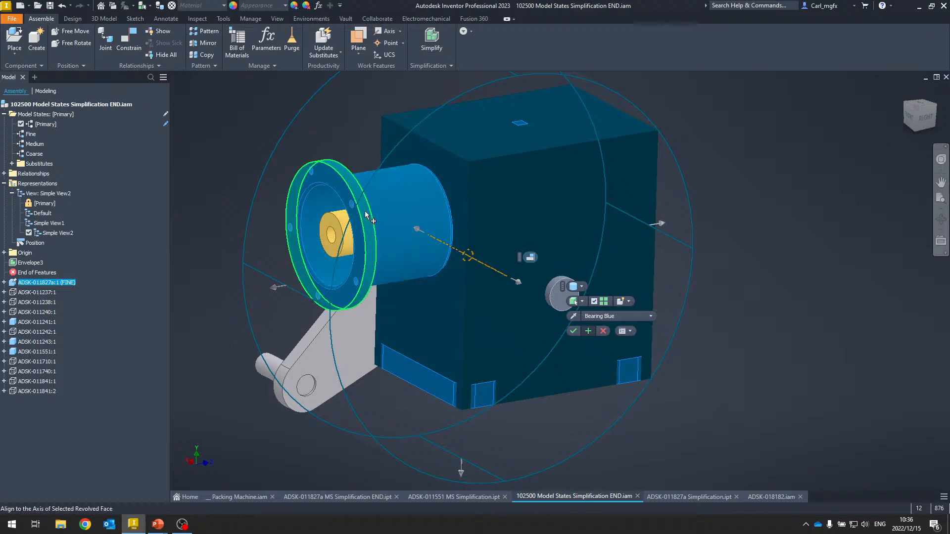
pyautogui.click(364, 211)
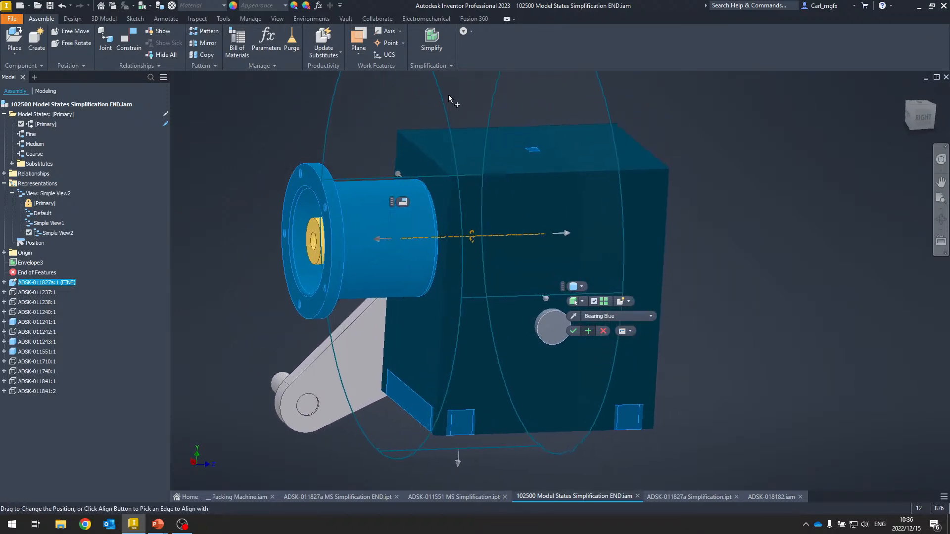
# - Fit the cylinder envelope's diameter and length to the flange faces, hide the original, and finish it
pyautogui.click(537, 124)
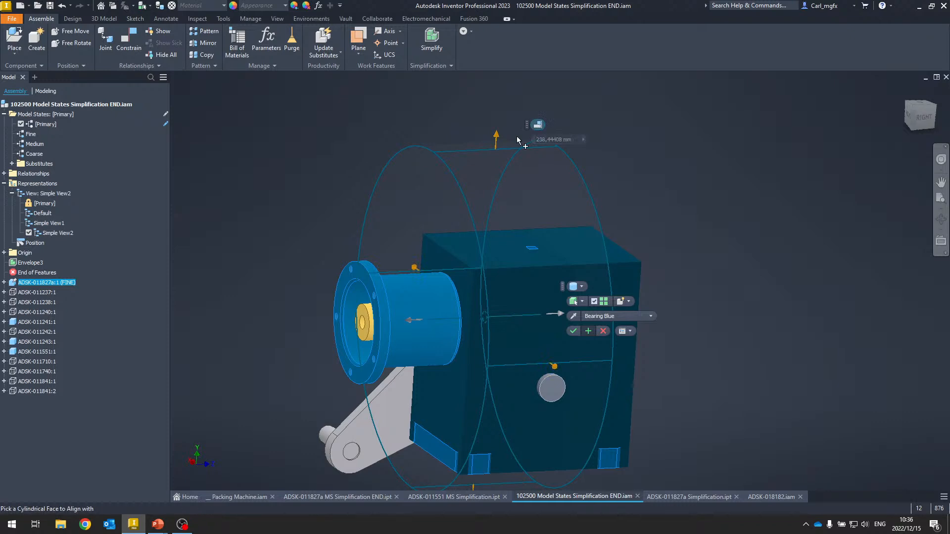
pyautogui.scroll(5, 365, 267)
pyautogui.click(395, 270)
pyautogui.scroll(-5, 399, 268)
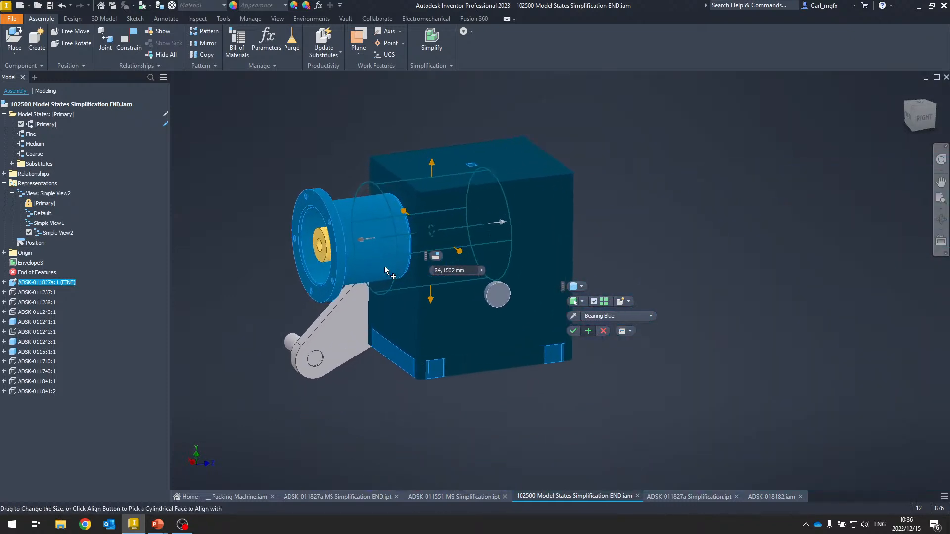
pyautogui.moveTo(405, 226); pyautogui.dragTo(304, 186)
pyautogui.click(516, 215)
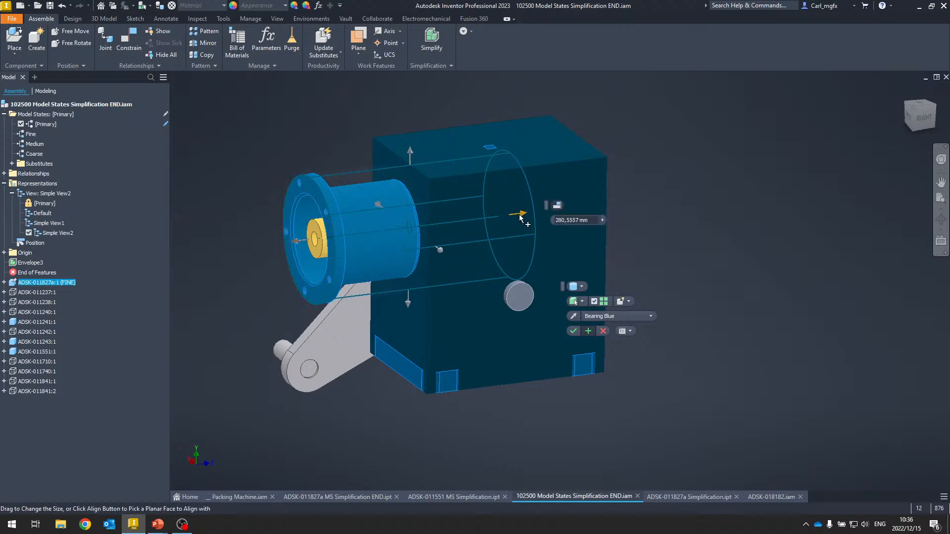
pyautogui.click(557, 206)
pyautogui.click(405, 377)
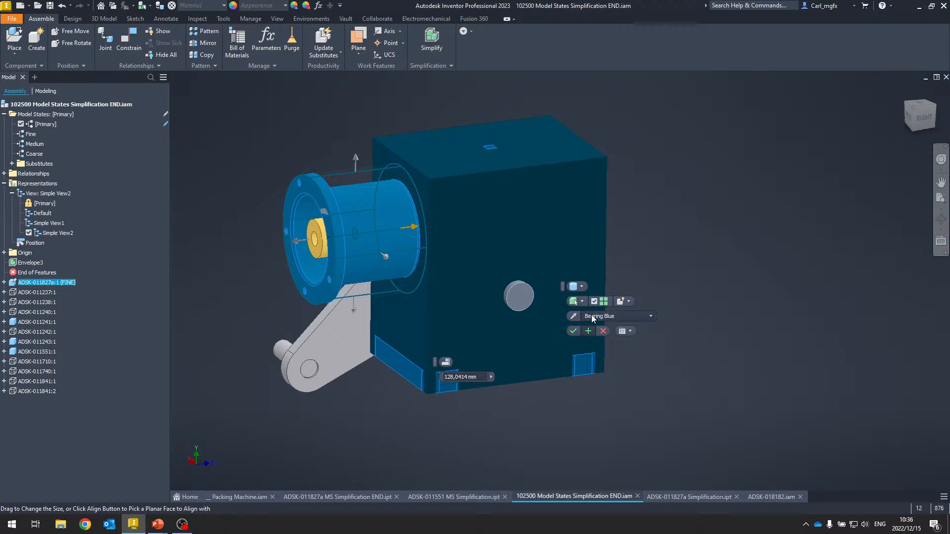
pyautogui.click(629, 301)
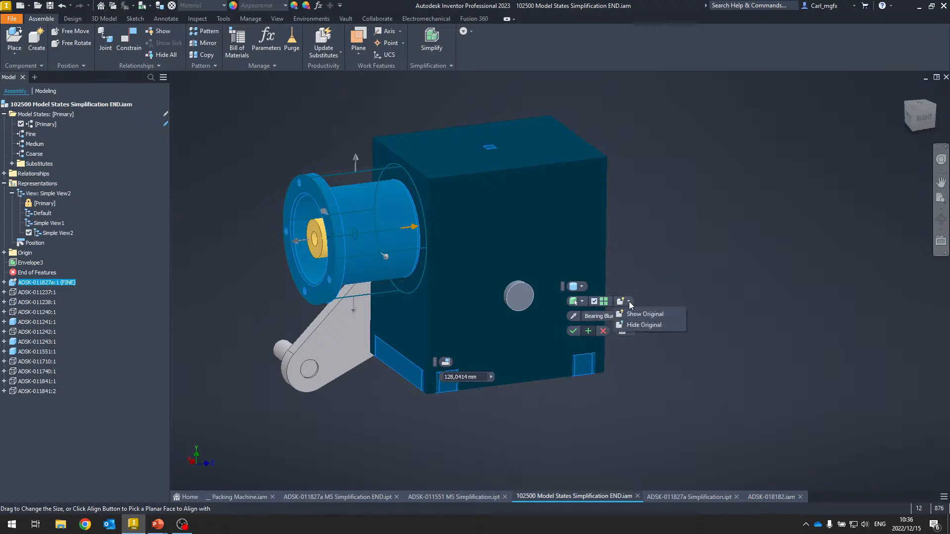
pyautogui.click(651, 325)
pyautogui.click(573, 331)
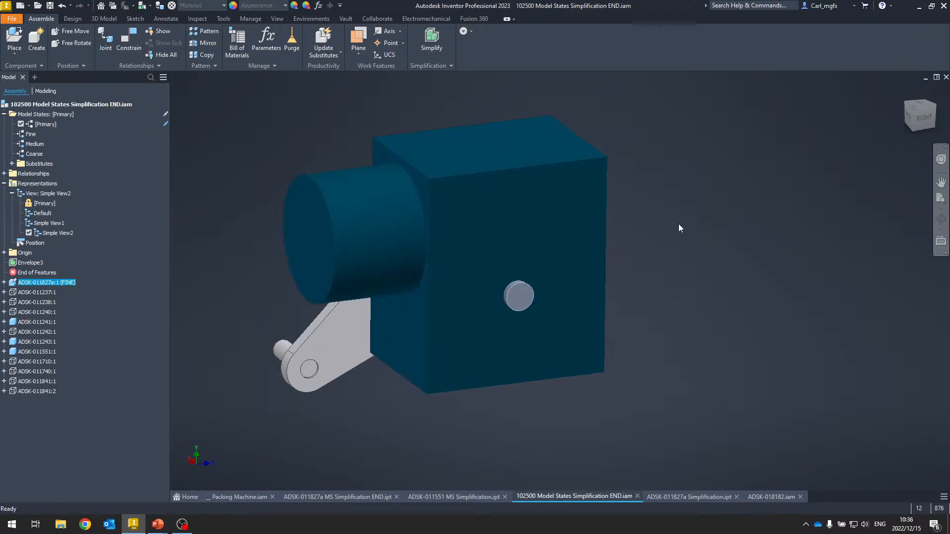
# - Create a simplified part from the current view using the Standard.ipt template and the default name and location
pyautogui.keyDown('shift'); pyautogui.moveTo(590, 184); pyautogui.dragTo(772, 190, button='middle'); pyautogui.keyUp('shift')
pyautogui.press('F6')
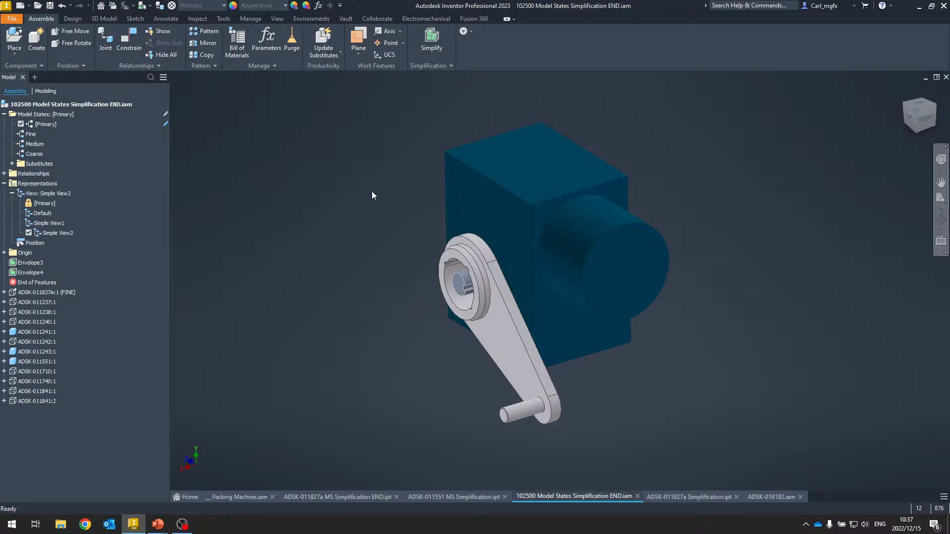
pyautogui.keyDown('shift'); pyautogui.moveTo(380, 154); pyautogui.dragTo(419, 100, button='middle'); pyautogui.keyUp('shift')
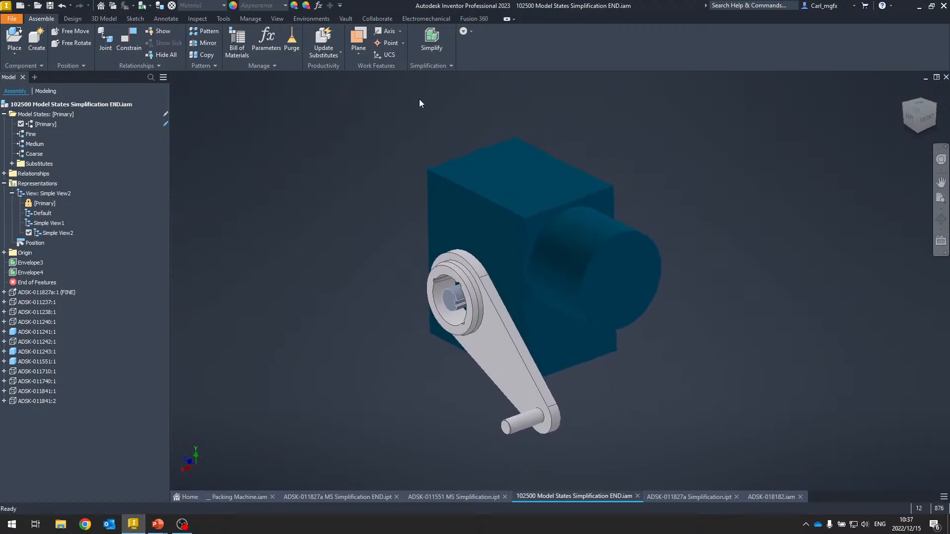
pyautogui.click(440, 66)
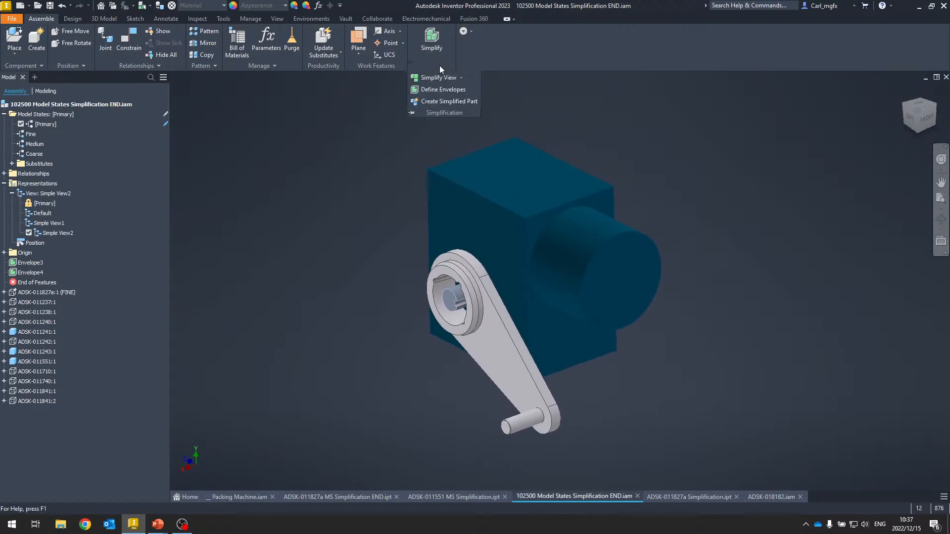
pyautogui.click(452, 102)
pyautogui.moveTo(296, 330); pyautogui.dragTo(365, 318, button='middle')
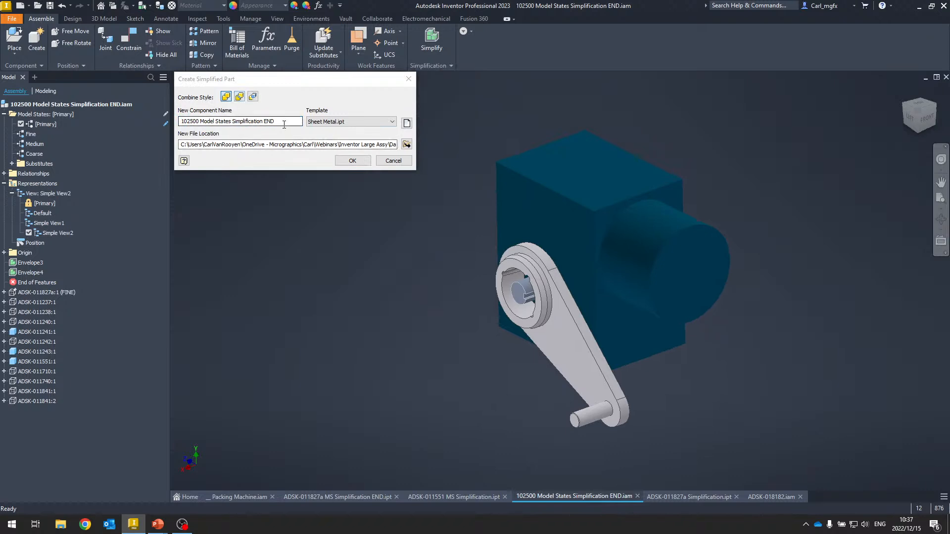
pyautogui.click(174, 118)
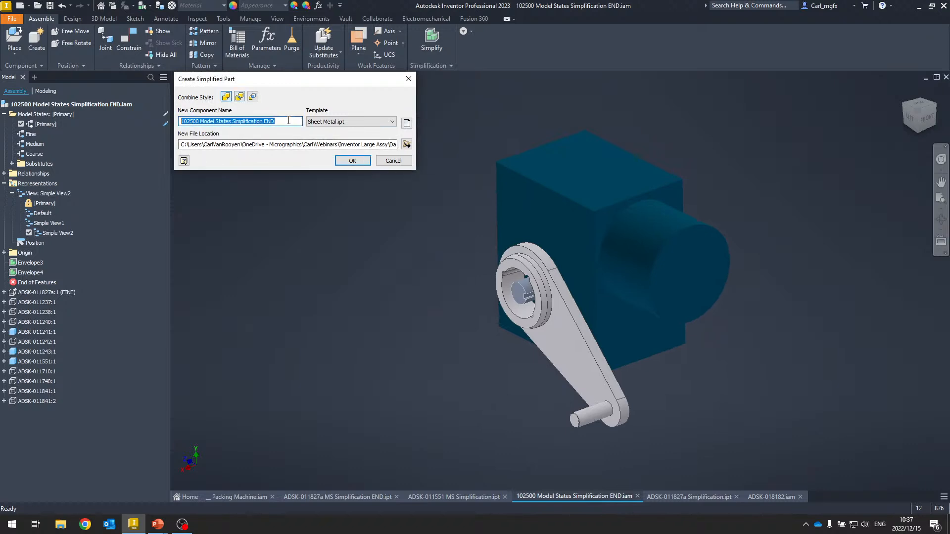
pyautogui.click(337, 123)
pyautogui.click(331, 138)
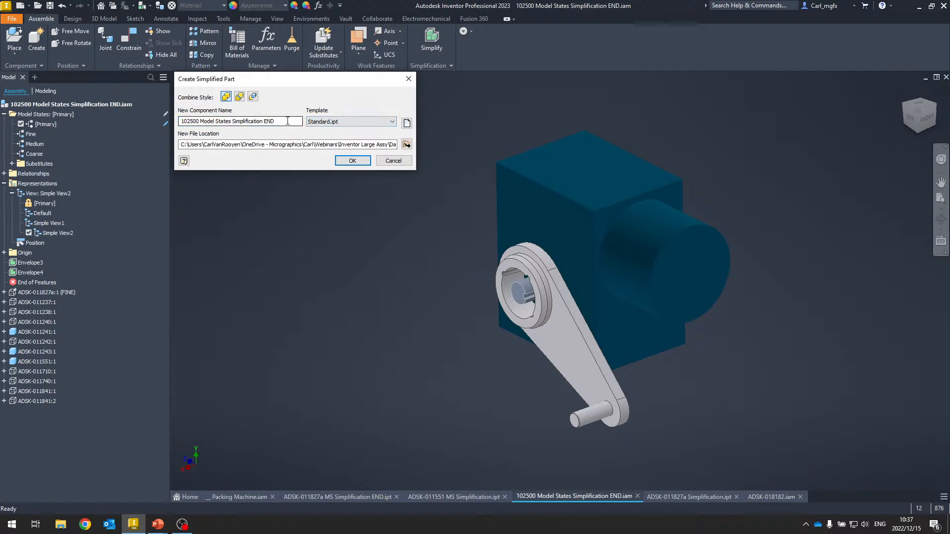
pyautogui.click(288, 121)
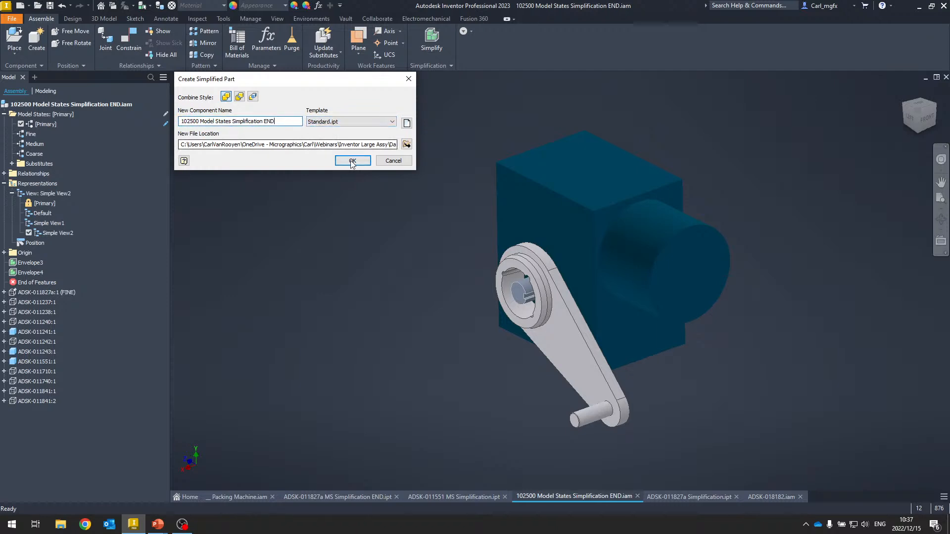
pyautogui.doubleClick(379, 147)
pyautogui.click(377, 147)
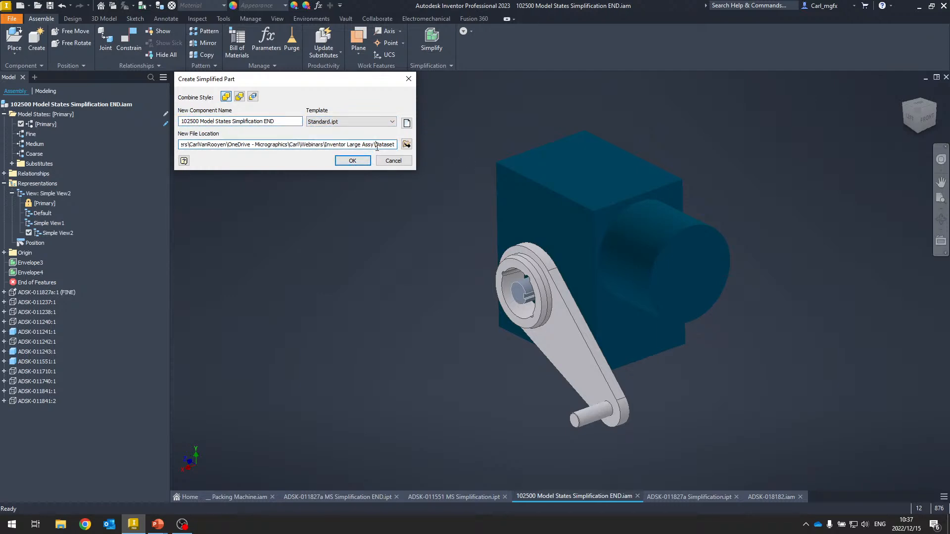
pyautogui.click(352, 161)
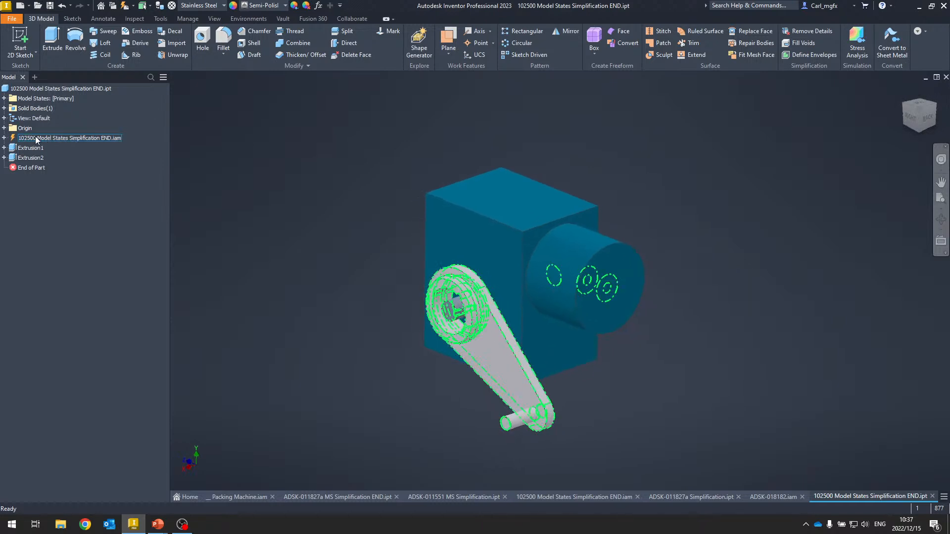
# - Examine the options available for the derived assembly in the new simplified part
pyautogui.click(51, 141)
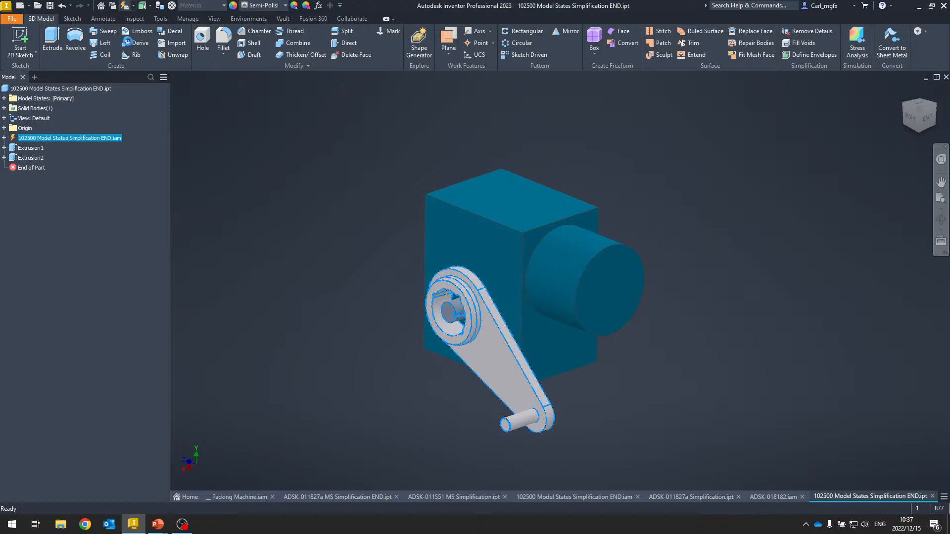
pyautogui.rightClick(50, 139)
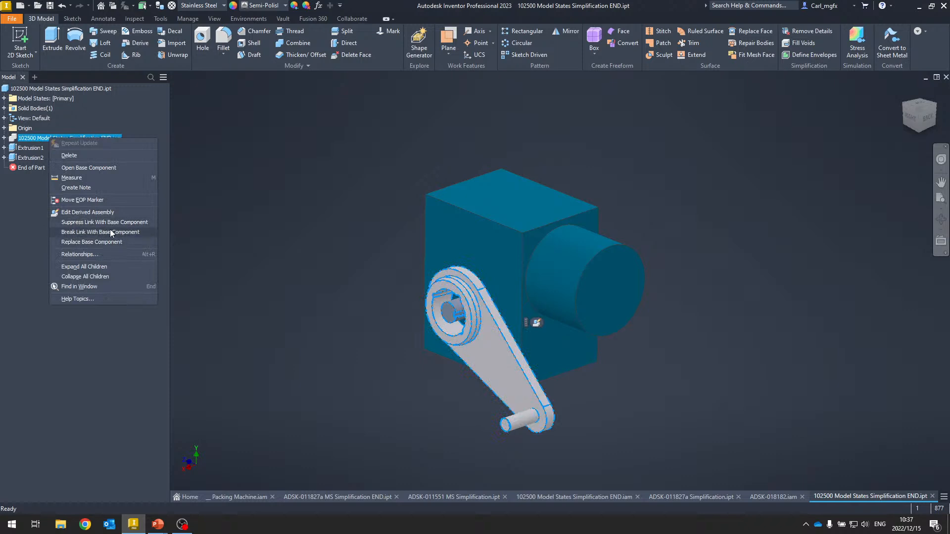
pyautogui.click(26, 204)
pyautogui.click(448, 385)
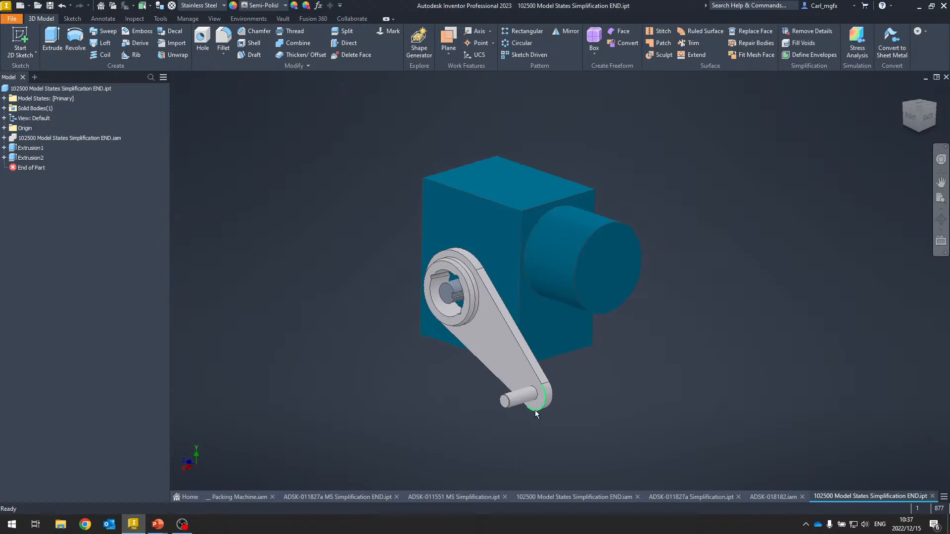
# - Switch back to the simplification assembly document
pyautogui.click(575, 497)
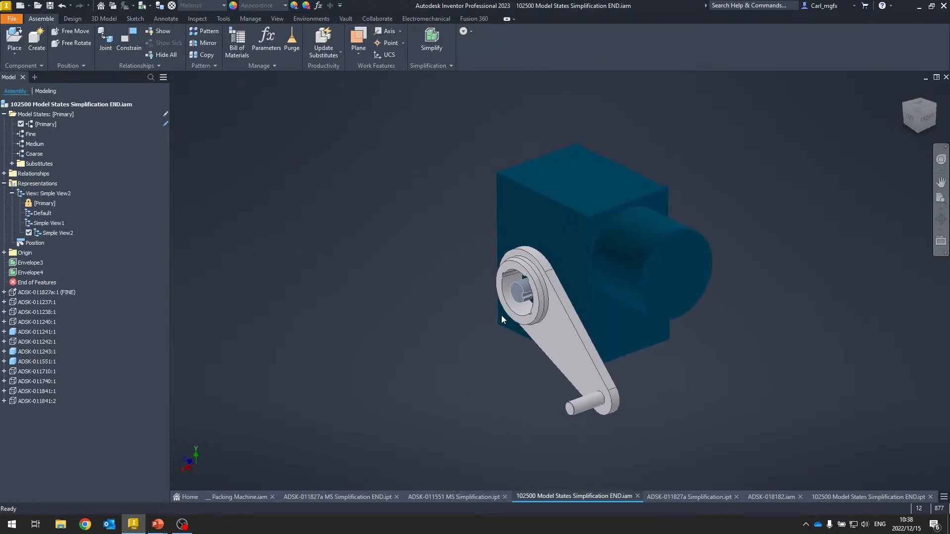
pyautogui.click(438, 66)
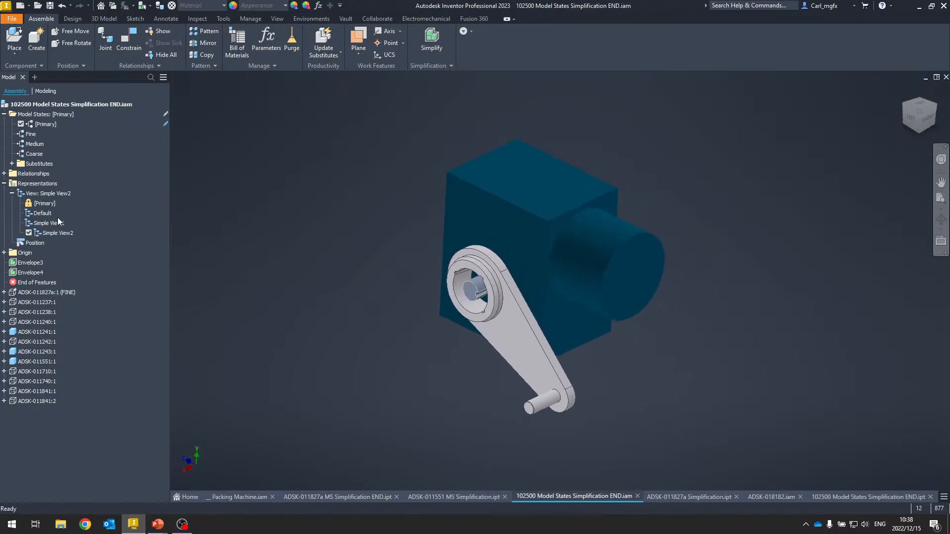
# - Activate the Primary view representation and delete both envelope parts from the assembly
pyautogui.click(30, 263)
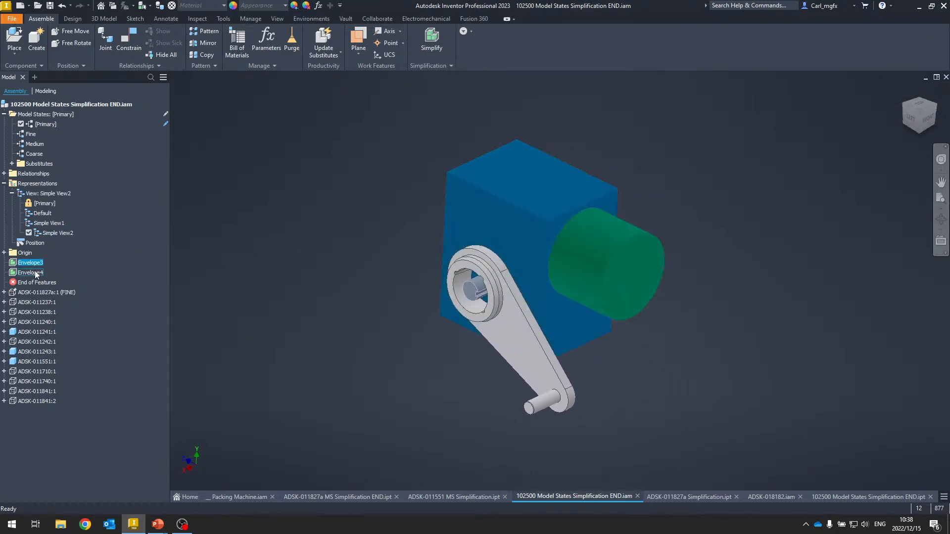
pyautogui.keyDown('ctrl'); pyautogui.click(30, 273); pyautogui.keyUp('ctrl')
pyautogui.doubleClick(45, 204)
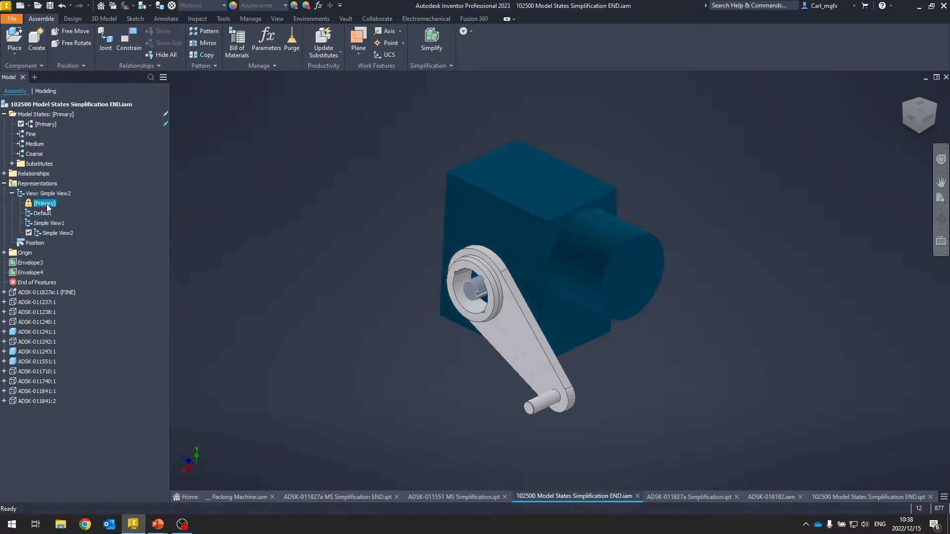
pyautogui.click(30, 263)
pyautogui.keyDown('ctrl'); pyautogui.click(39, 273); pyautogui.keyUp('ctrl')
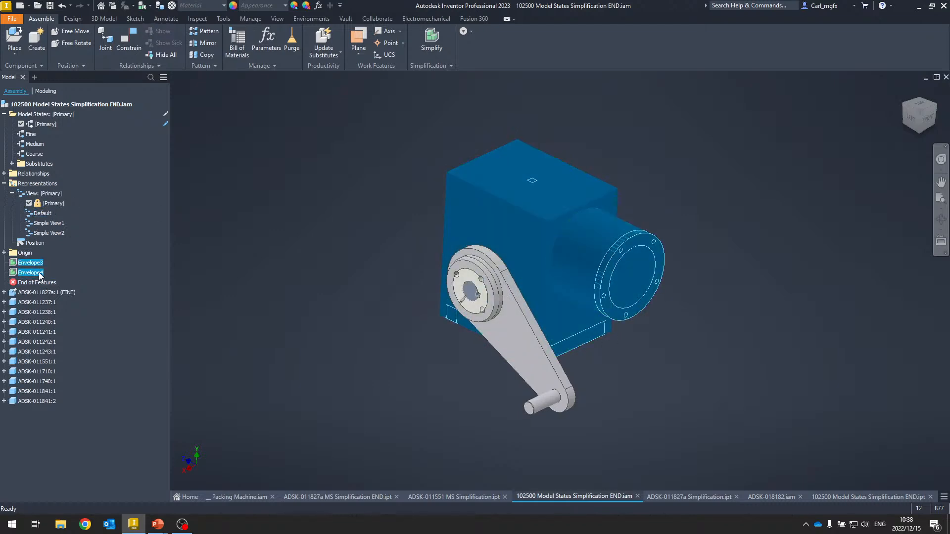
pyautogui.press('Delete')
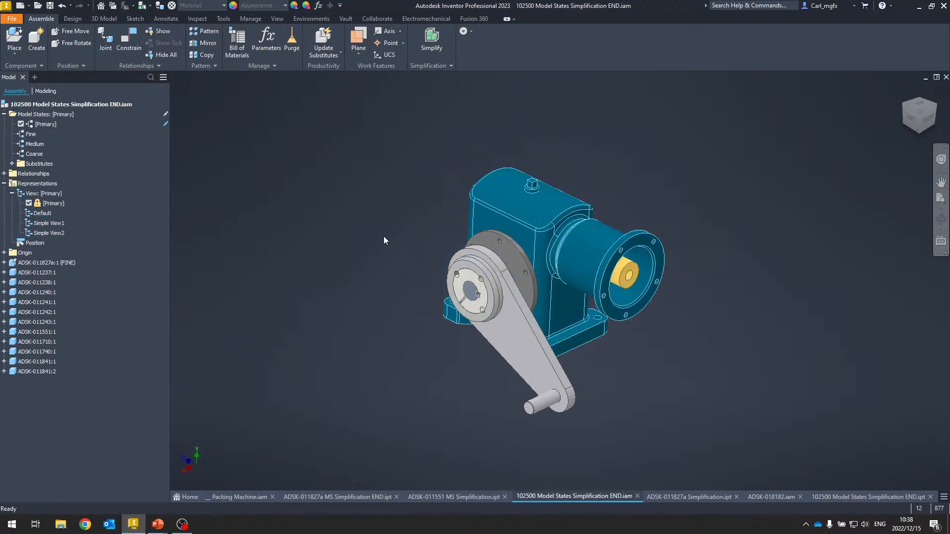
# - Start the Simplify command on the assembly and choose the MGFX Simplify preset
pyautogui.press('F6')
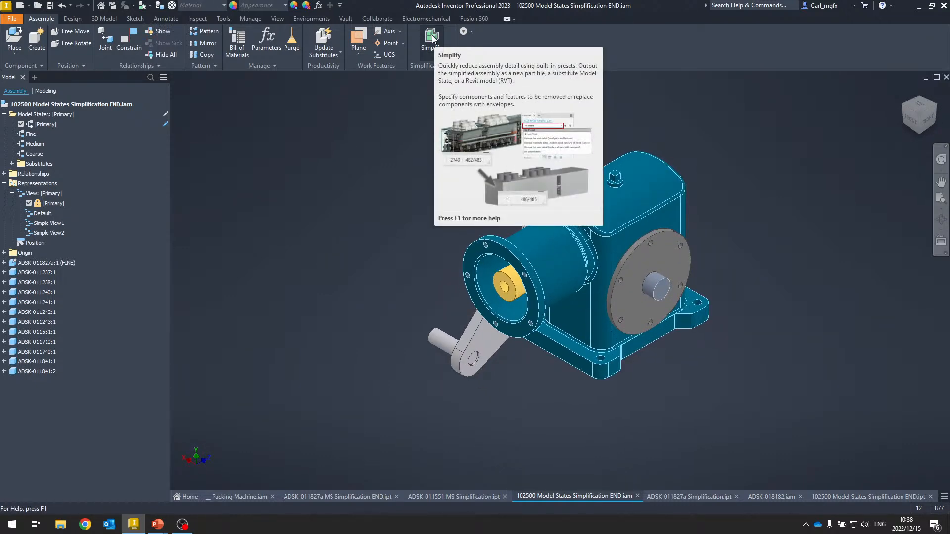
pyautogui.click(431, 38)
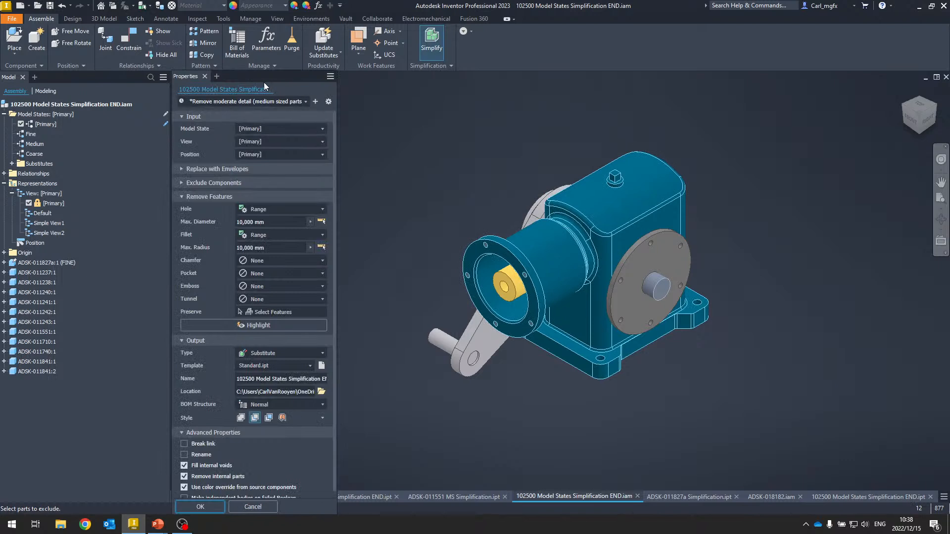
pyautogui.moveTo(259, 76); pyautogui.dragTo(257, 52)
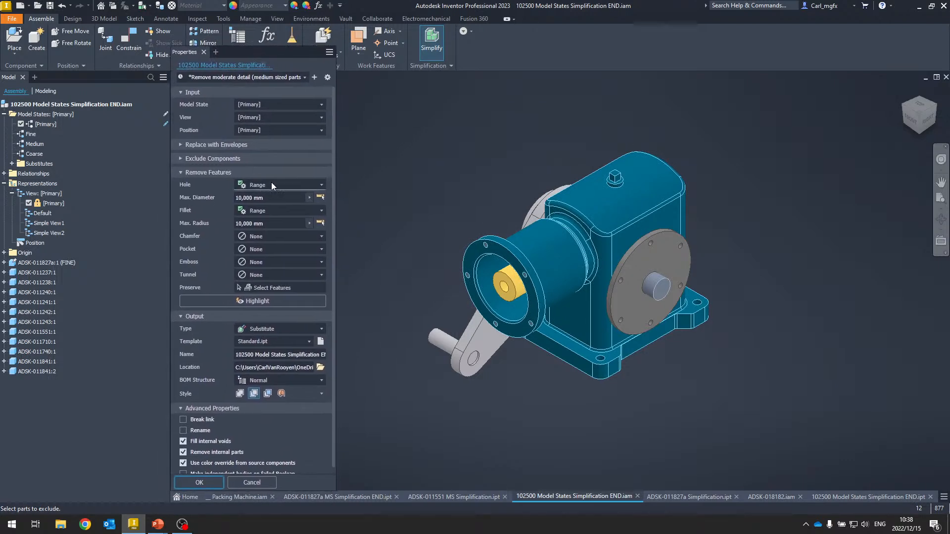
pyautogui.click(288, 79)
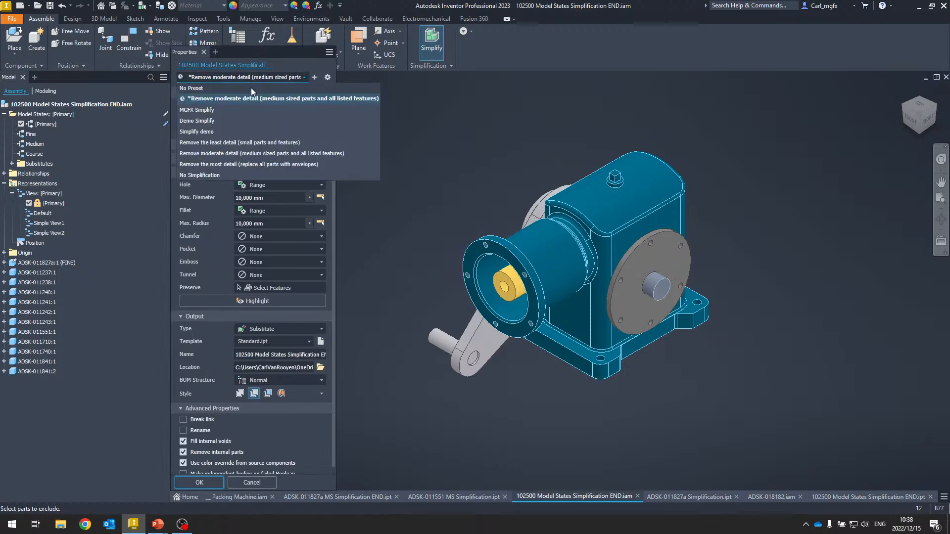
pyautogui.click(202, 111)
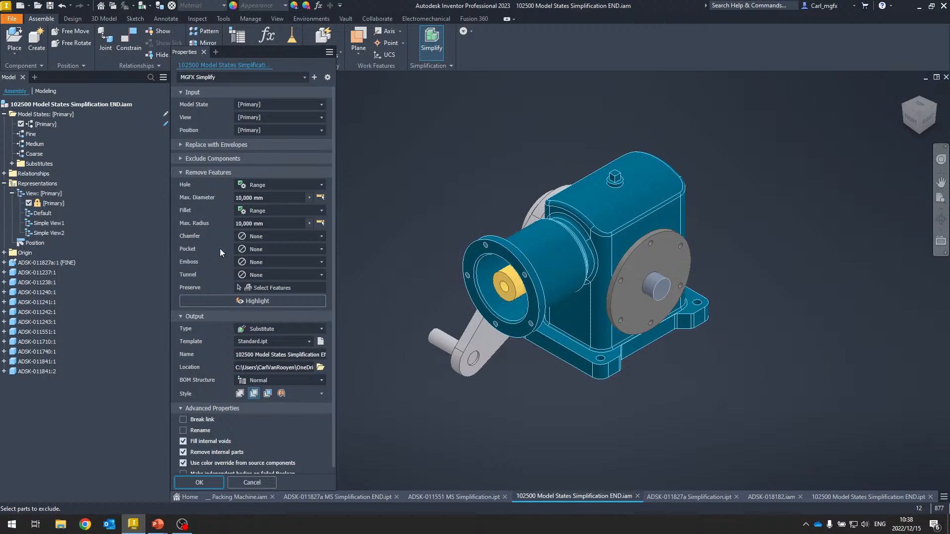
pyautogui.click(224, 77)
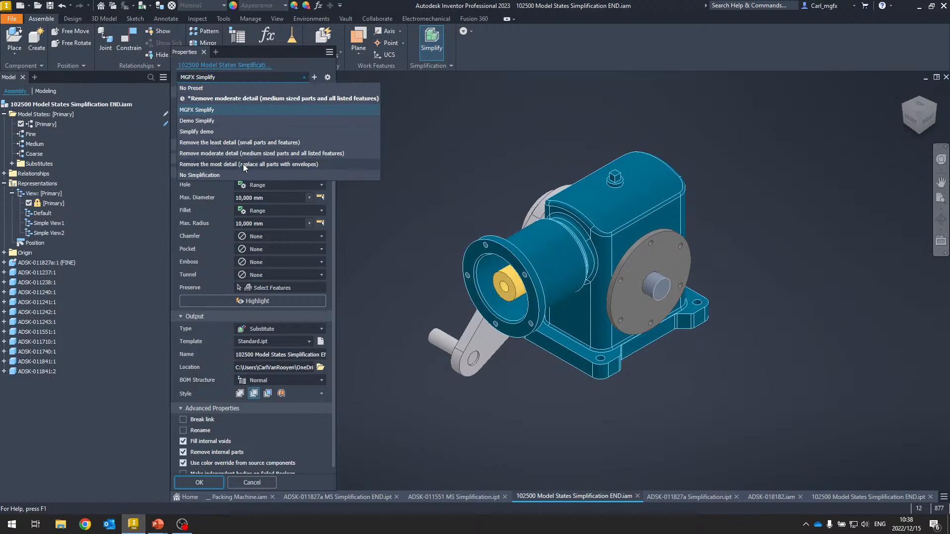
pyautogui.click(210, 111)
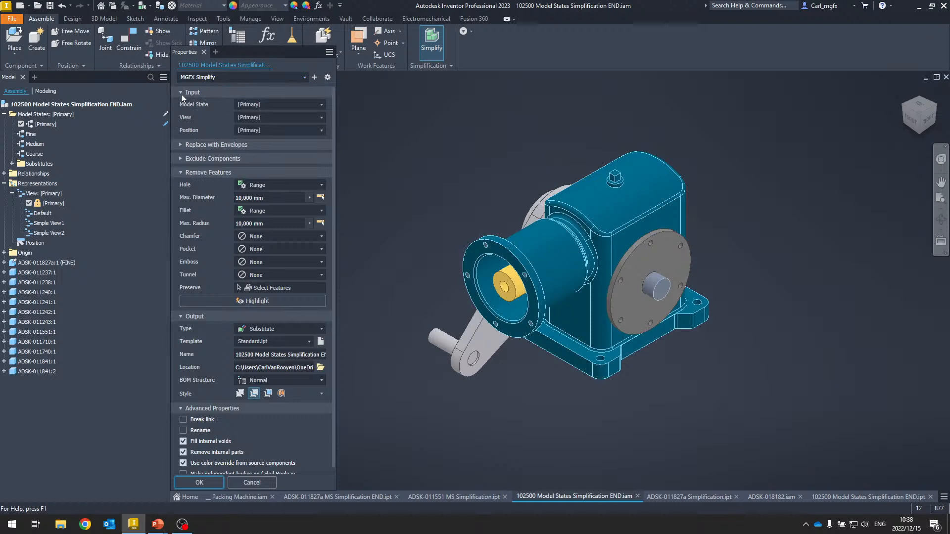
# - Set the Simplify input view representation to Default, after trying Simple View2 and Simple View1
pyautogui.click(306, 105)
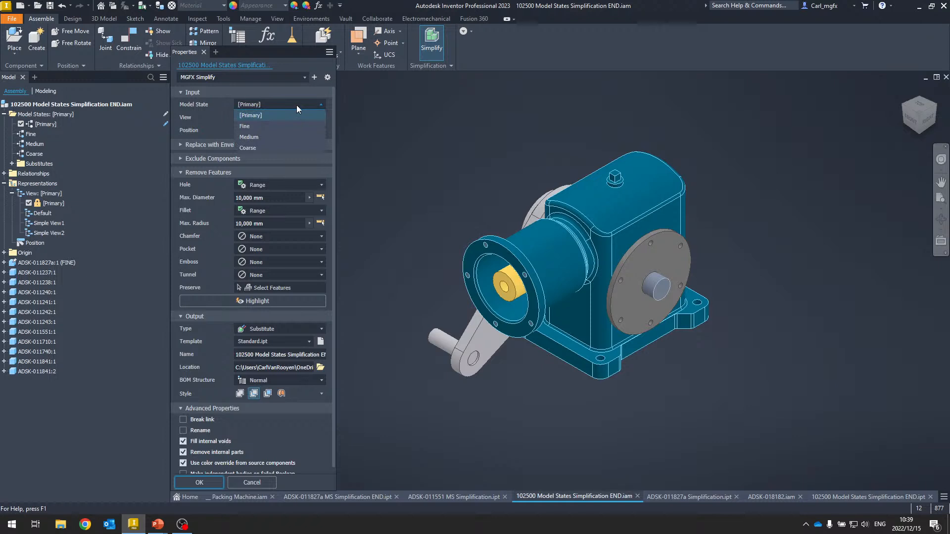
pyautogui.click(296, 105)
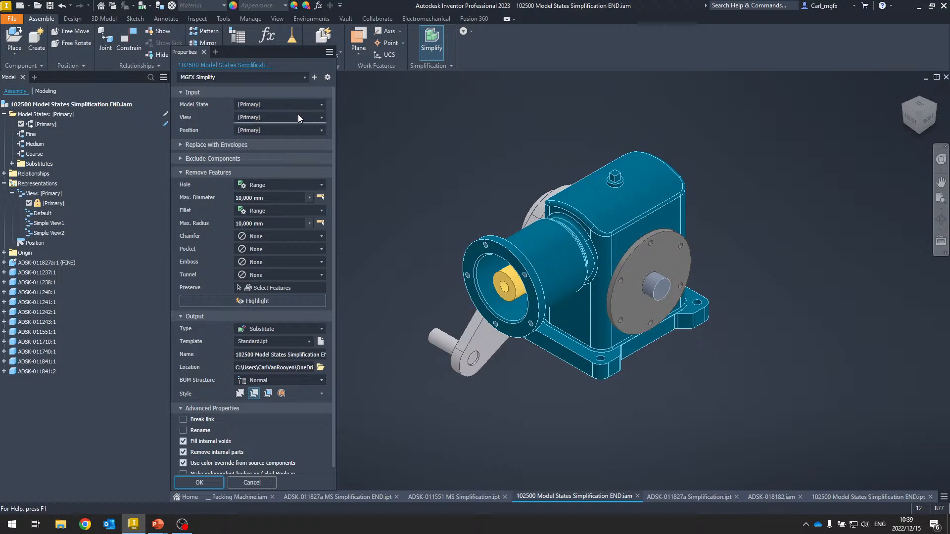
pyautogui.click(298, 117)
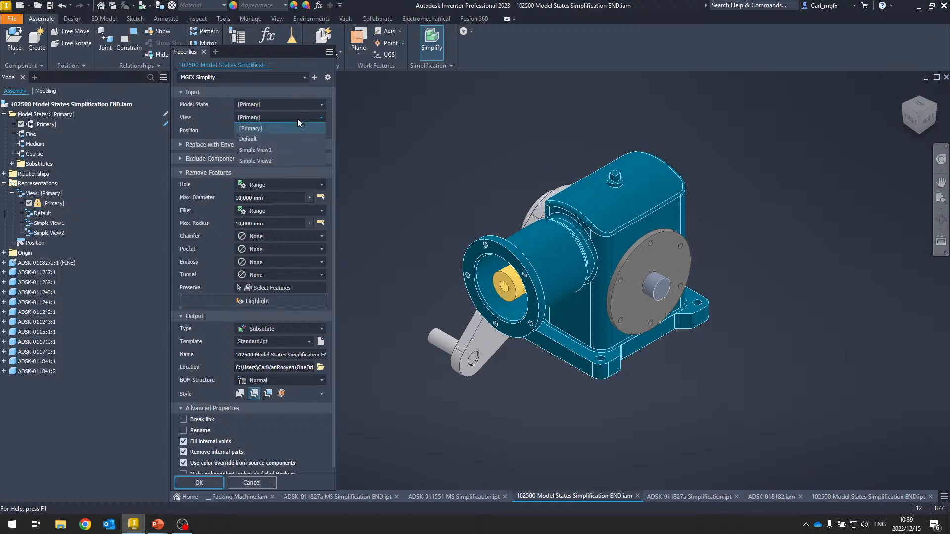
pyautogui.click(268, 161)
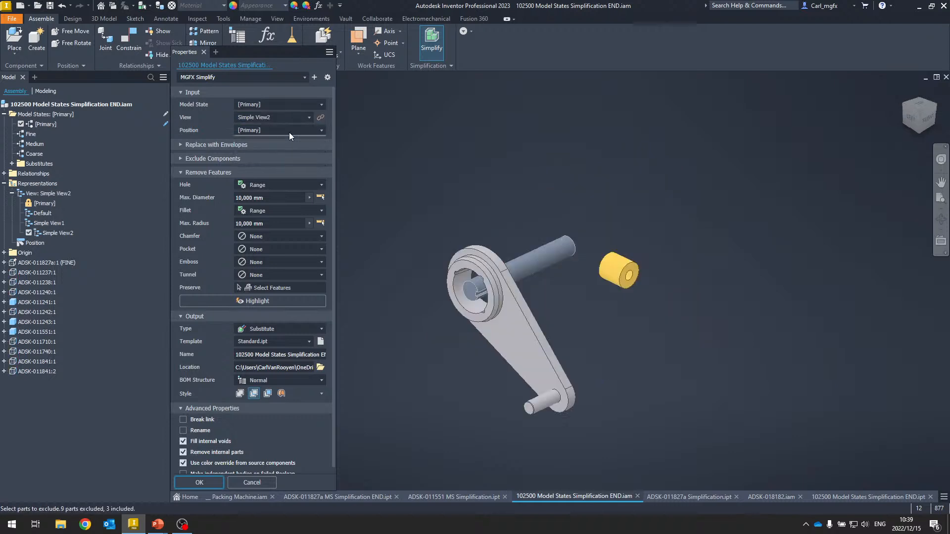
pyautogui.click(280, 117)
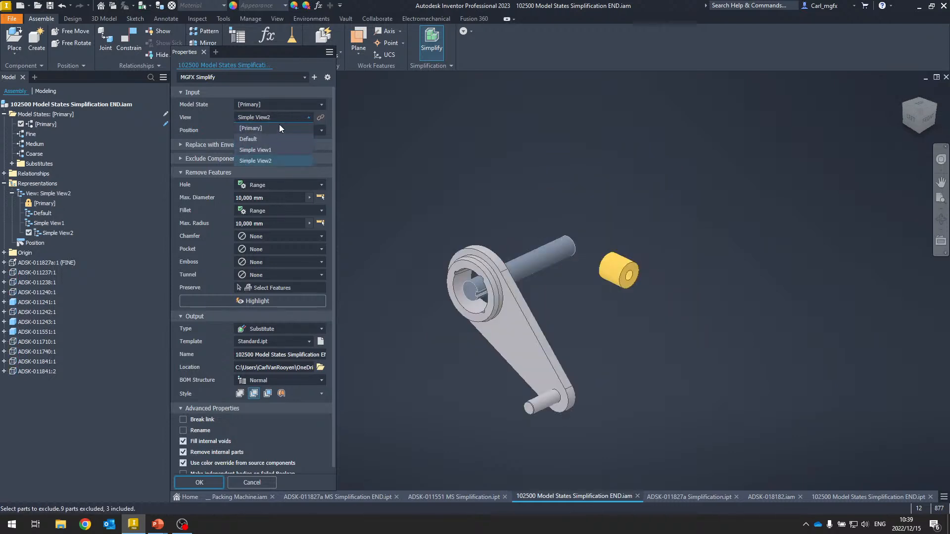
pyautogui.click(268, 150)
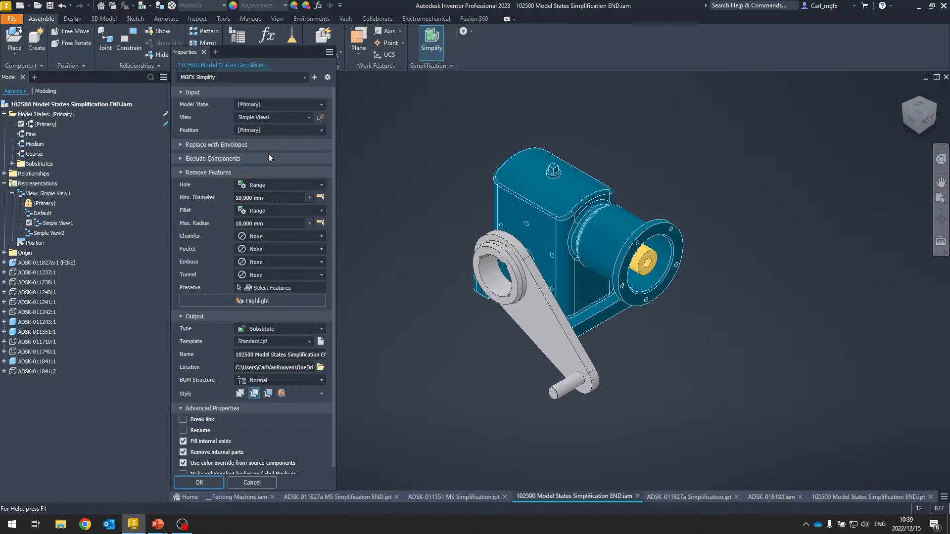
pyautogui.click(286, 117)
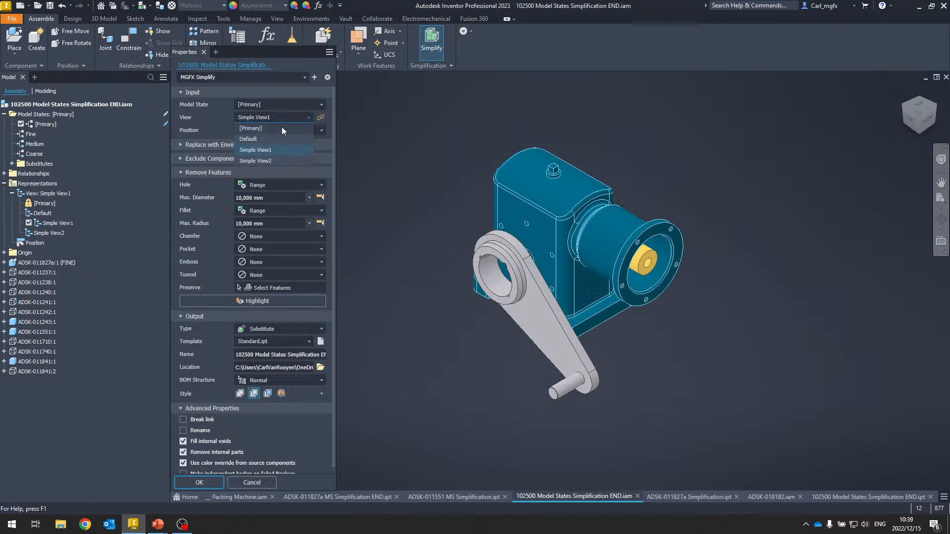
pyautogui.click(269, 141)
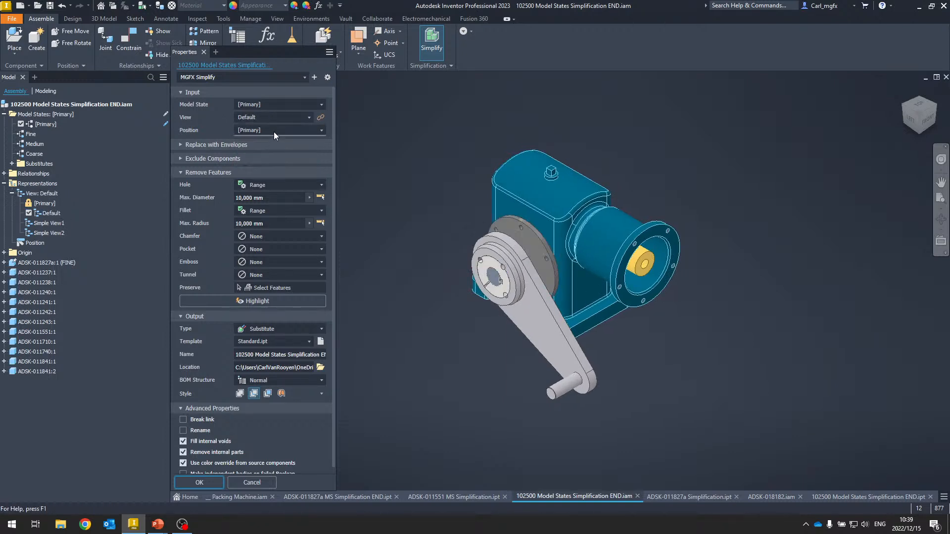
# - Try the envelope replacement options for all, each top-level component and each part, then reset replacement to none
pyautogui.click(180, 144)
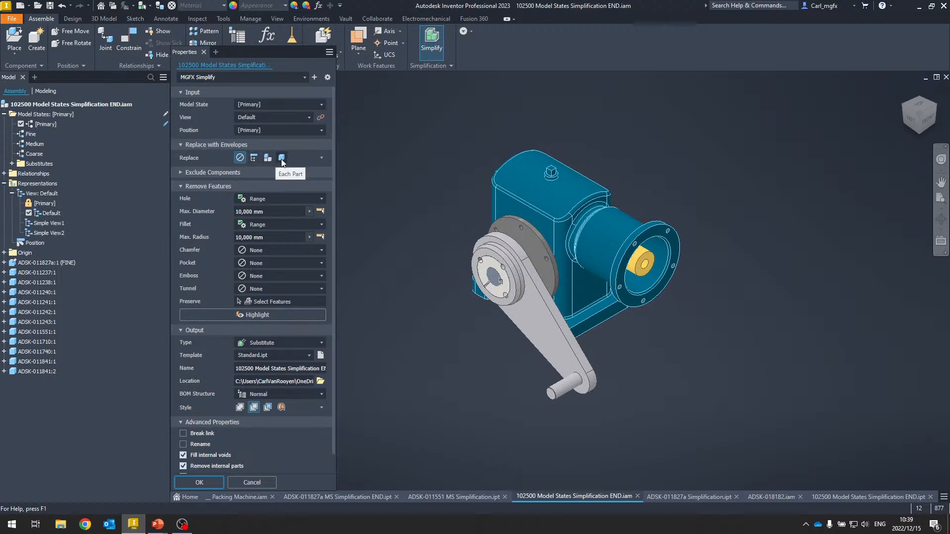
pyautogui.click(252, 159)
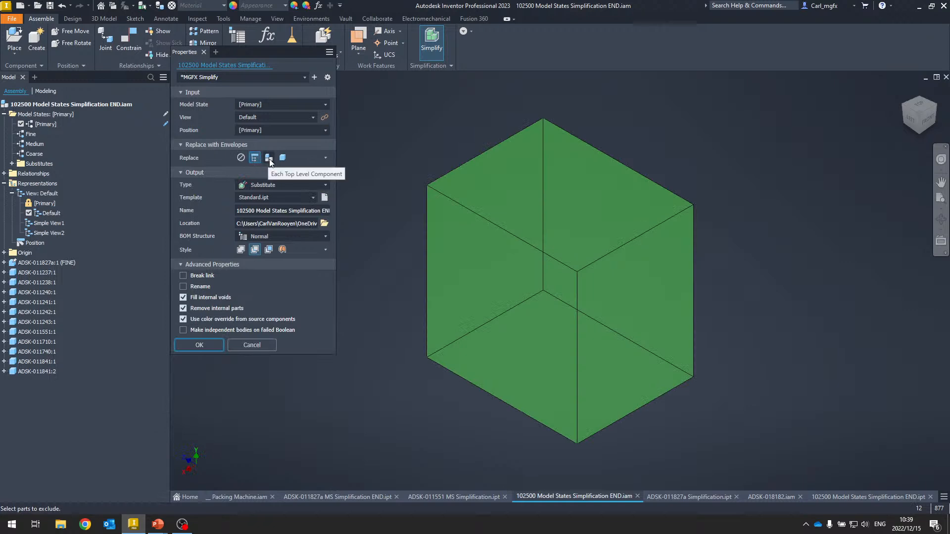
pyautogui.click(269, 158)
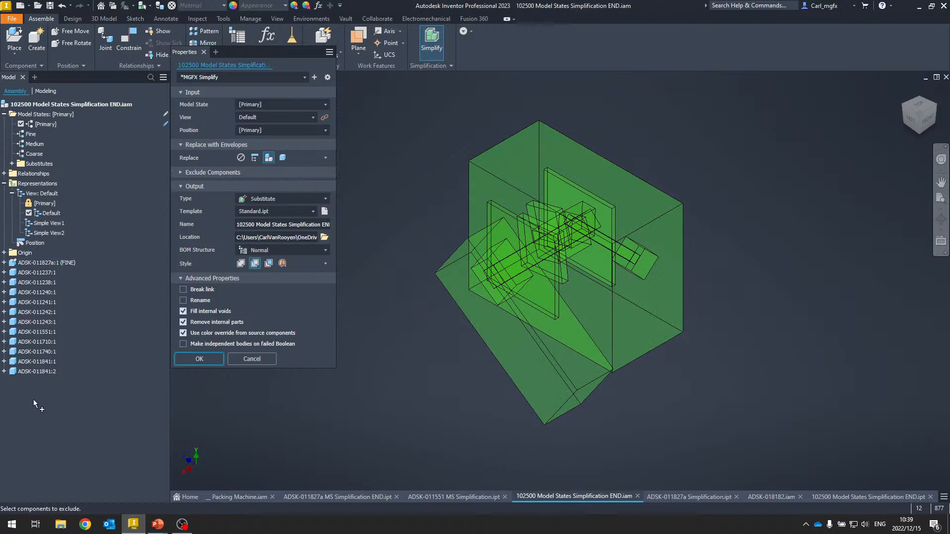
pyautogui.click(283, 158)
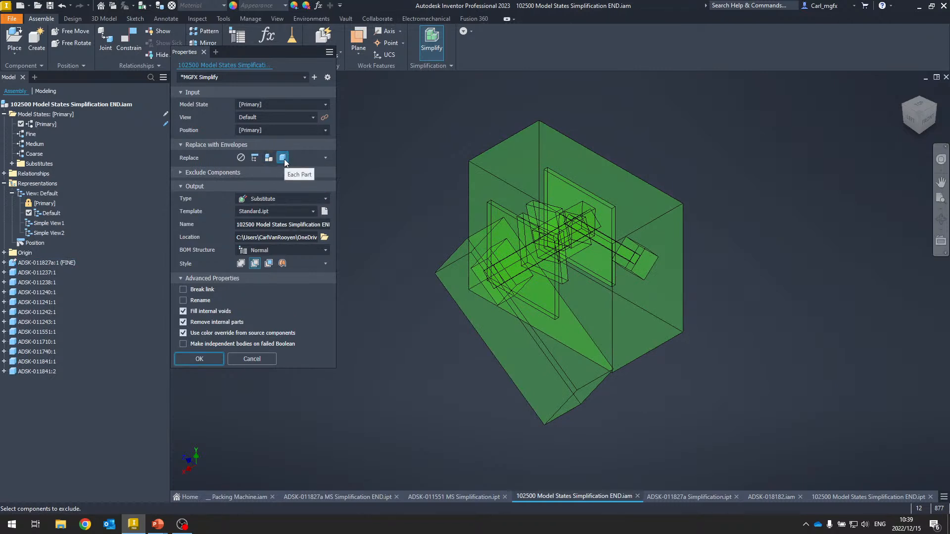
pyautogui.click(271, 158)
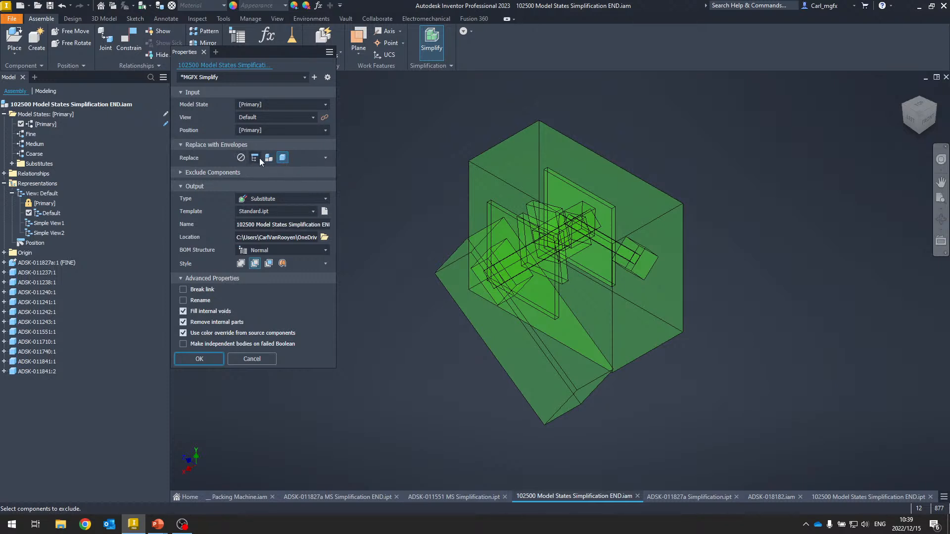
pyautogui.click(241, 159)
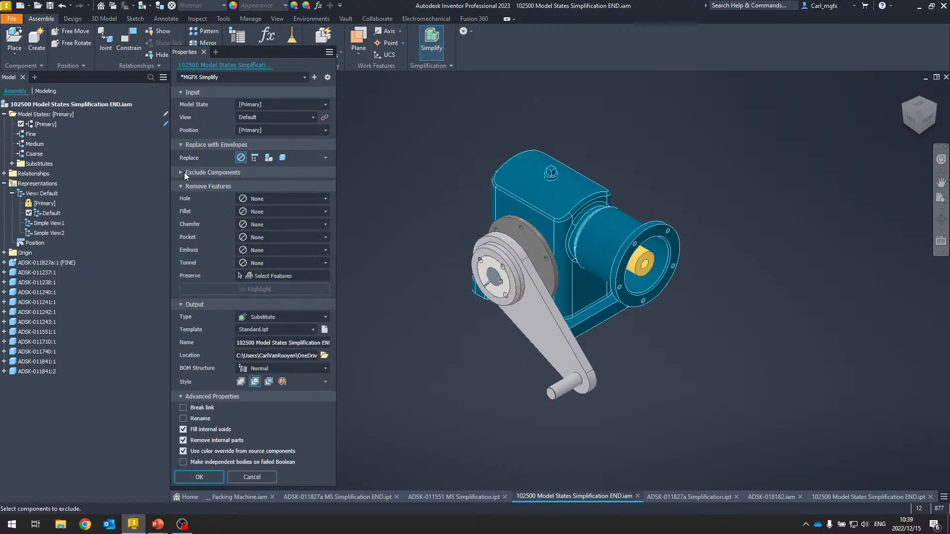
# - Exclude parts by size, picking an internal gearbox part to set the maximum diagonal to 152,419 mm
pyautogui.click(182, 148)
pyautogui.click(179, 159)
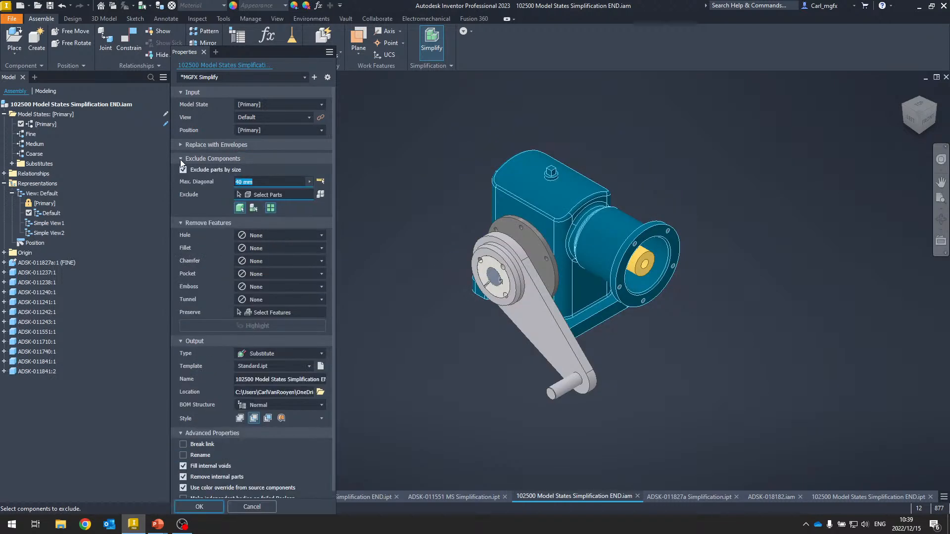
pyautogui.click(258, 183)
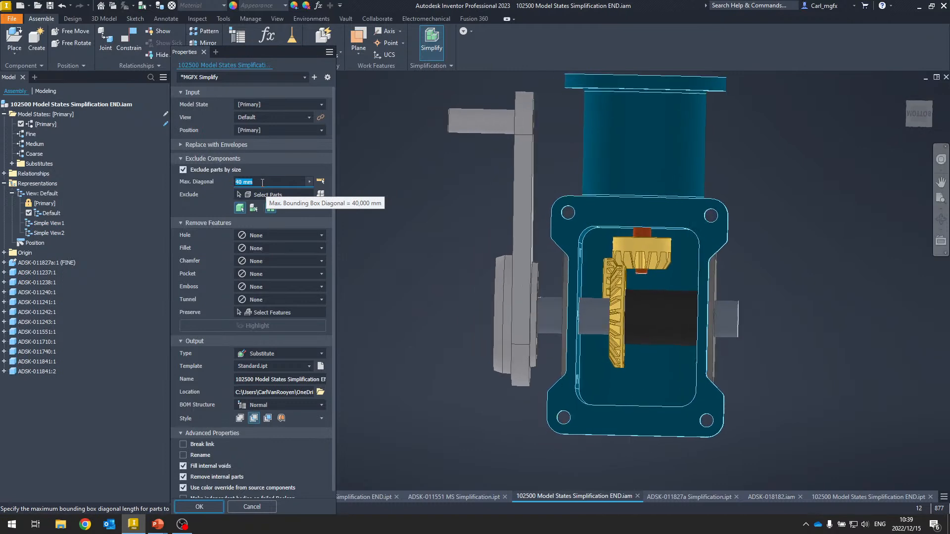
pyautogui.click(260, 183)
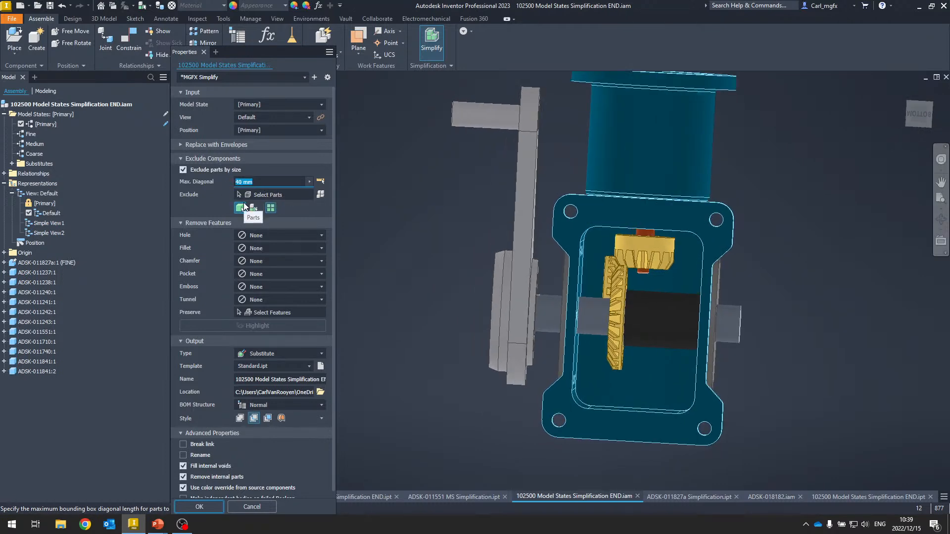
pyautogui.click(320, 182)
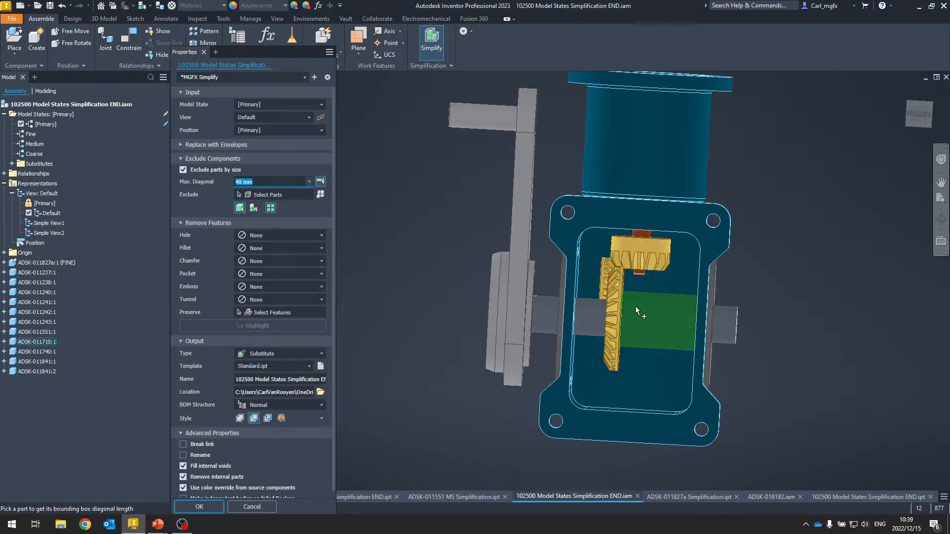
pyautogui.click(624, 277)
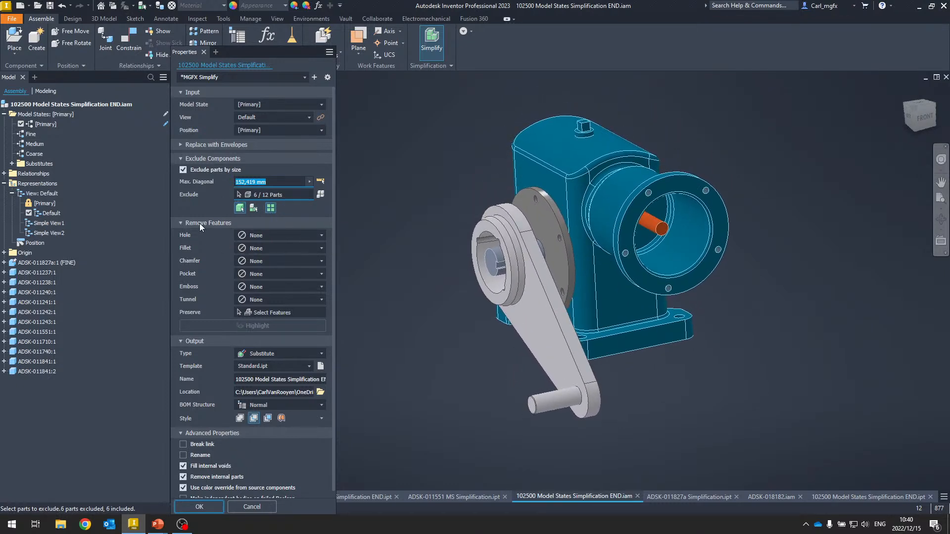
# - Remove holes by range, picking a base mounting hole to set the maximum hole diameter to 14,288 mm
pyautogui.click(181, 158)
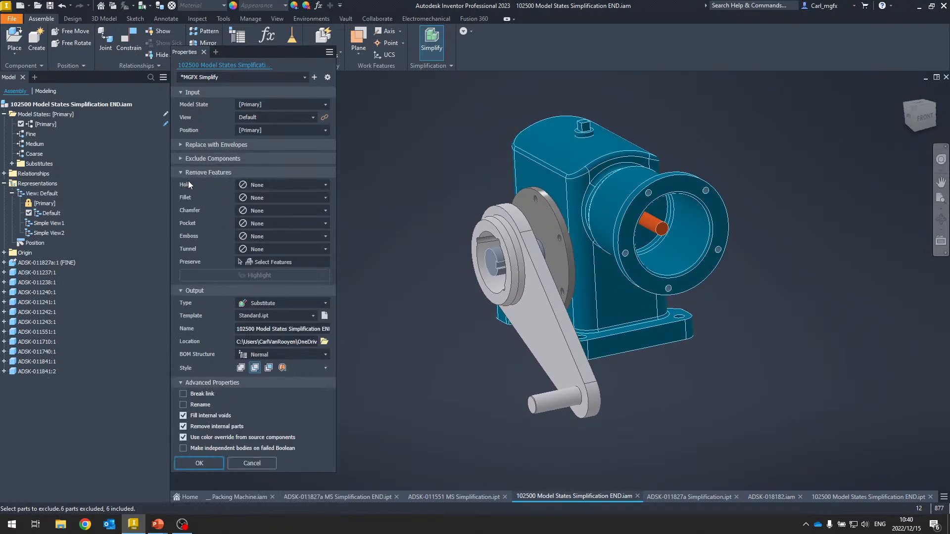
pyautogui.click(290, 185)
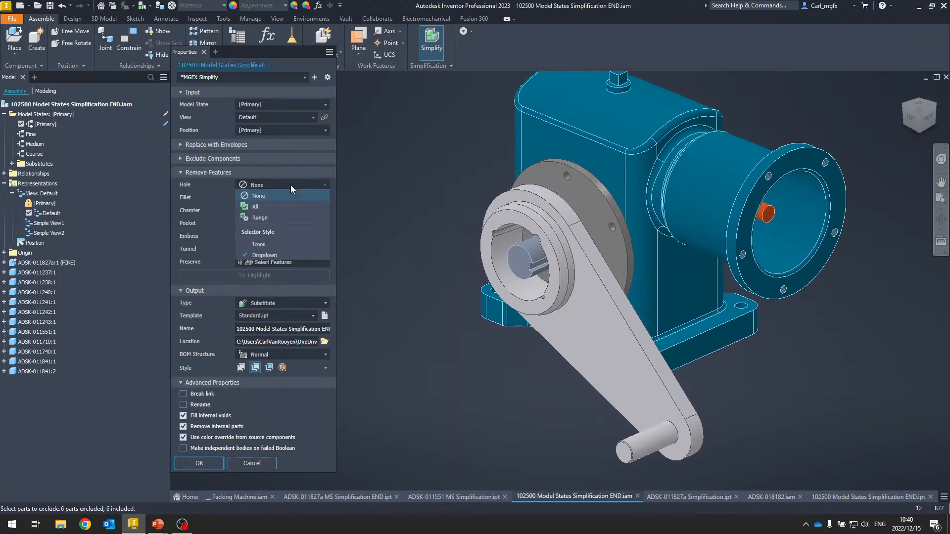
pyautogui.click(263, 218)
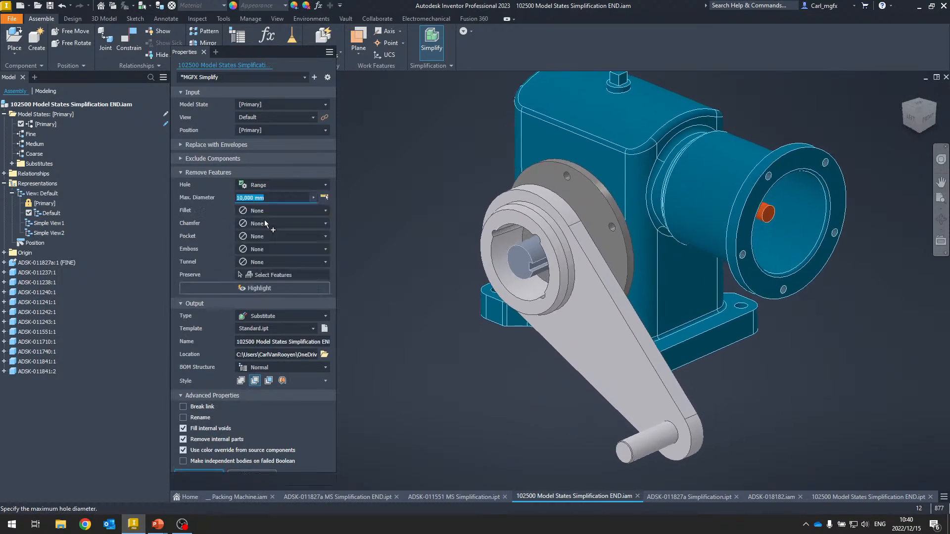
pyautogui.click(324, 197)
pyautogui.scroll(-5, 527, 293)
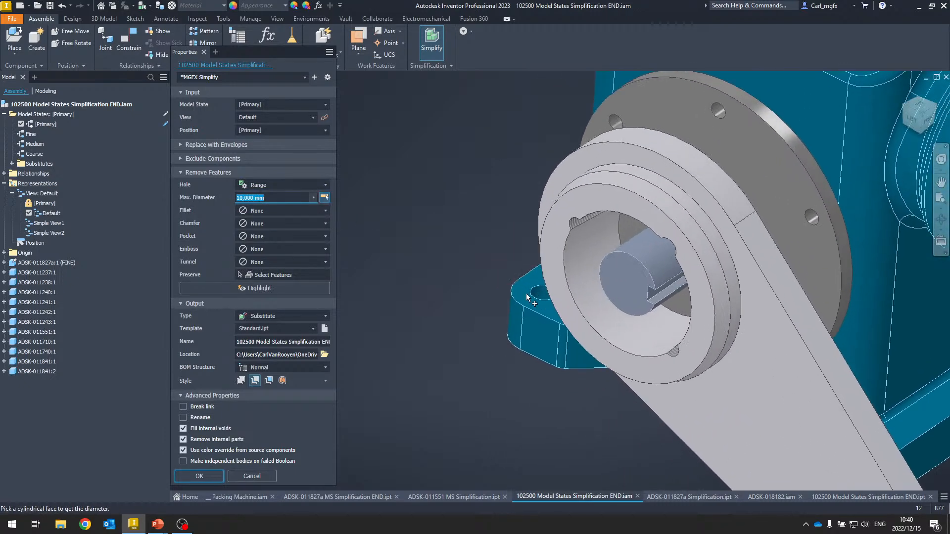
pyautogui.scroll(-5, 526, 293)
pyautogui.click(478, 239)
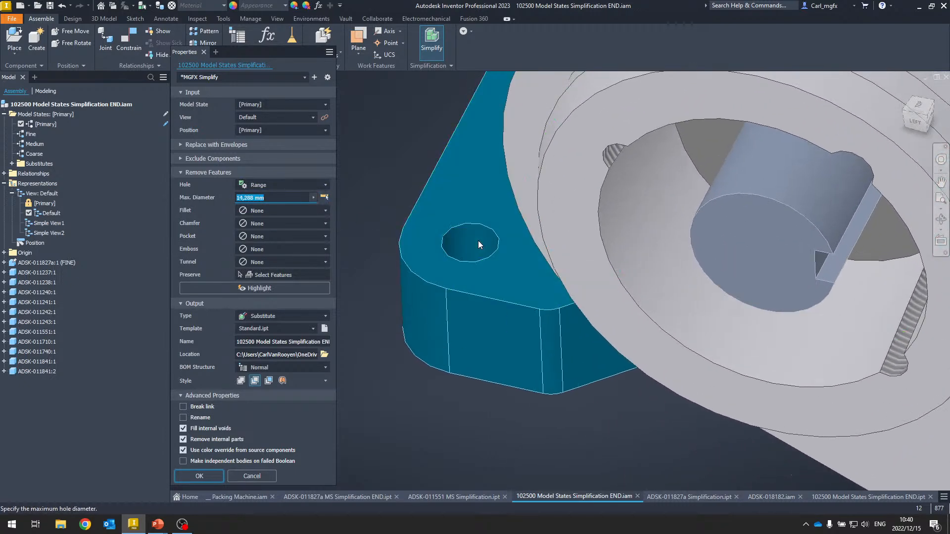
# - Set the maximum hole diameter for hole removal to 15 mm
pyautogui.scroll(10, 478, 240)
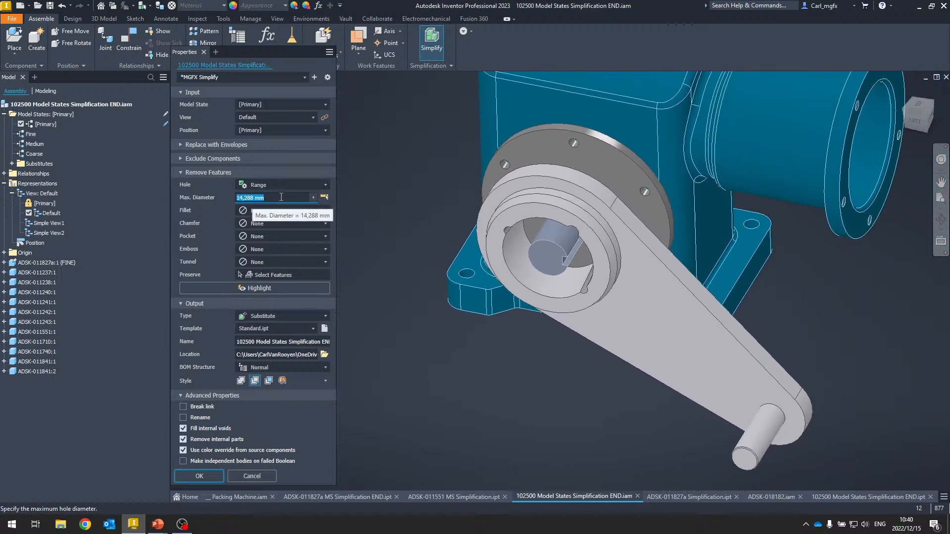
pyautogui.write('15')
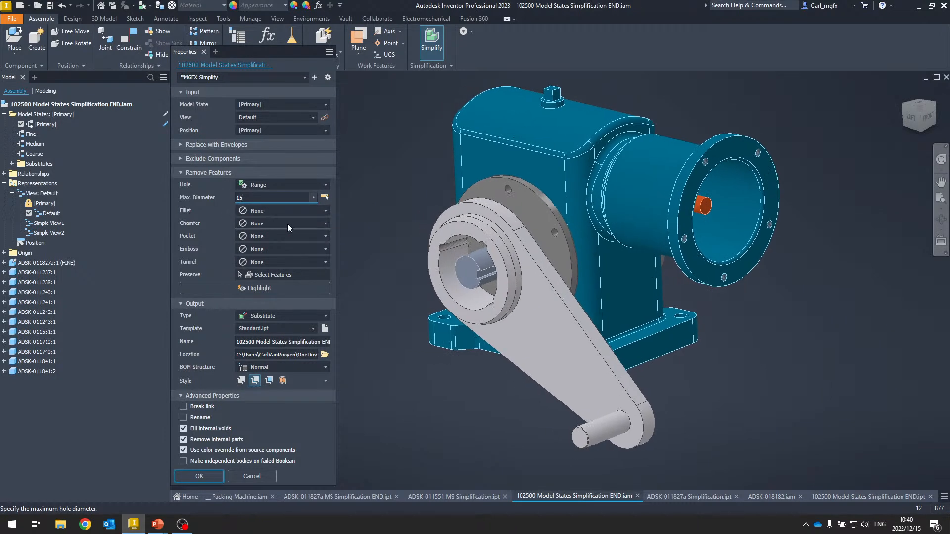
# - Try removing all fillets and highlight the features to be removed
pyautogui.click(275, 211)
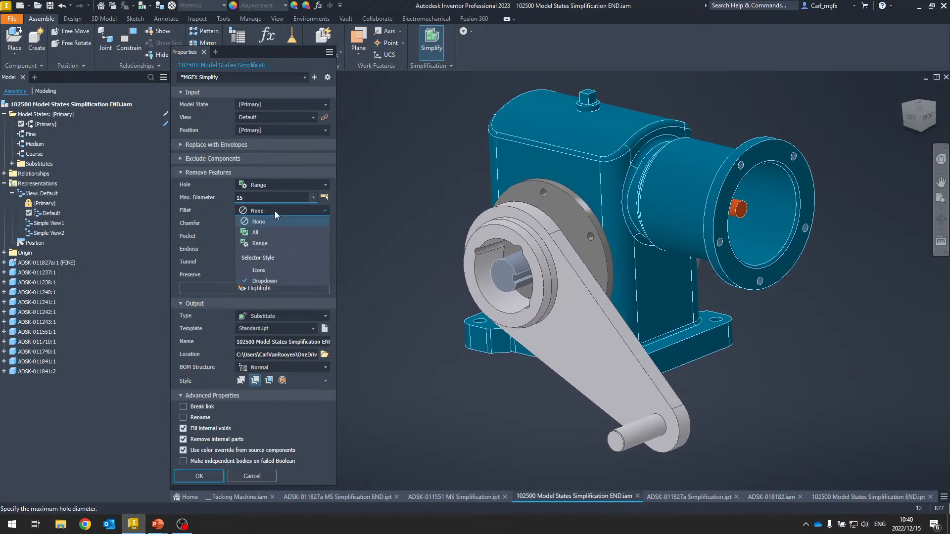
pyautogui.click(260, 236)
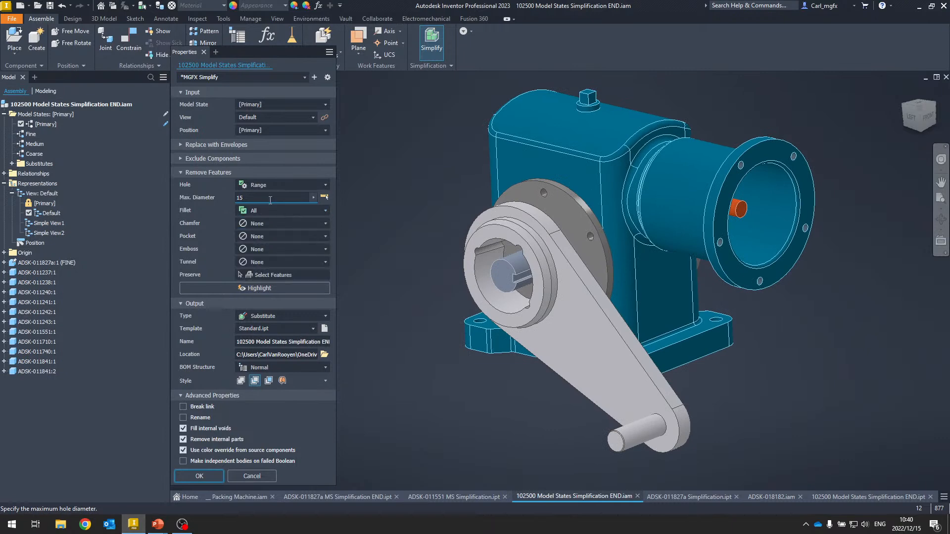
pyautogui.click(251, 289)
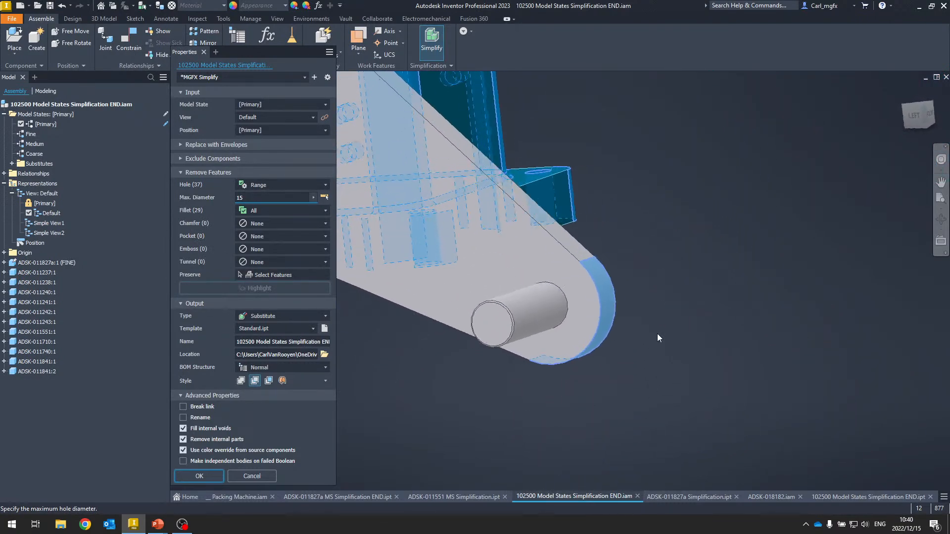
# - Remove fillets by range, picking a fillet face to set the maximum radius to 17,463 mm, and highlight the affected features
pyautogui.click(268, 213)
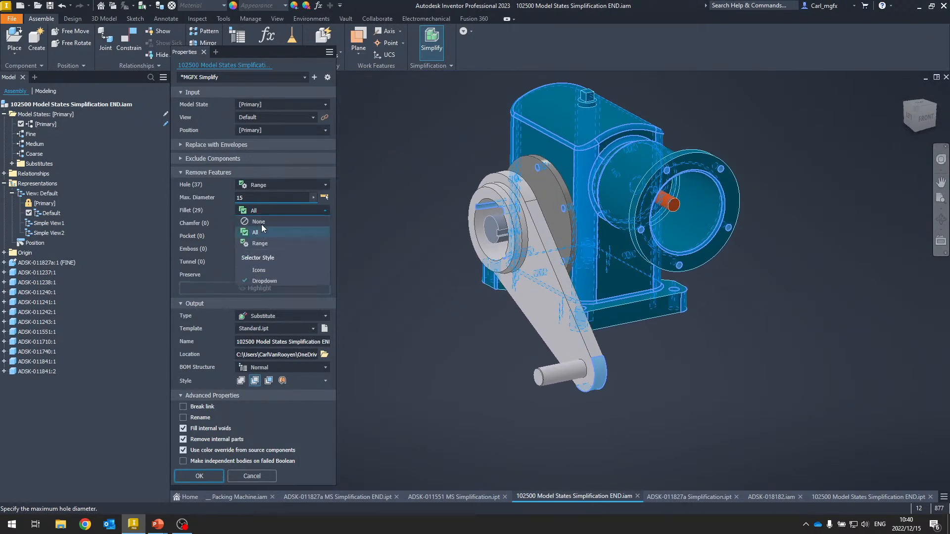
pyautogui.click(268, 242)
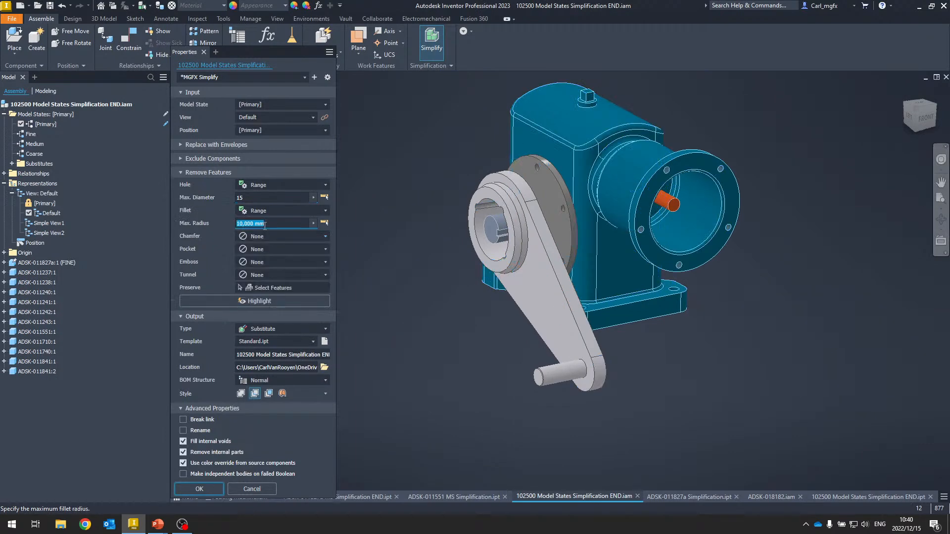
pyautogui.click(324, 223)
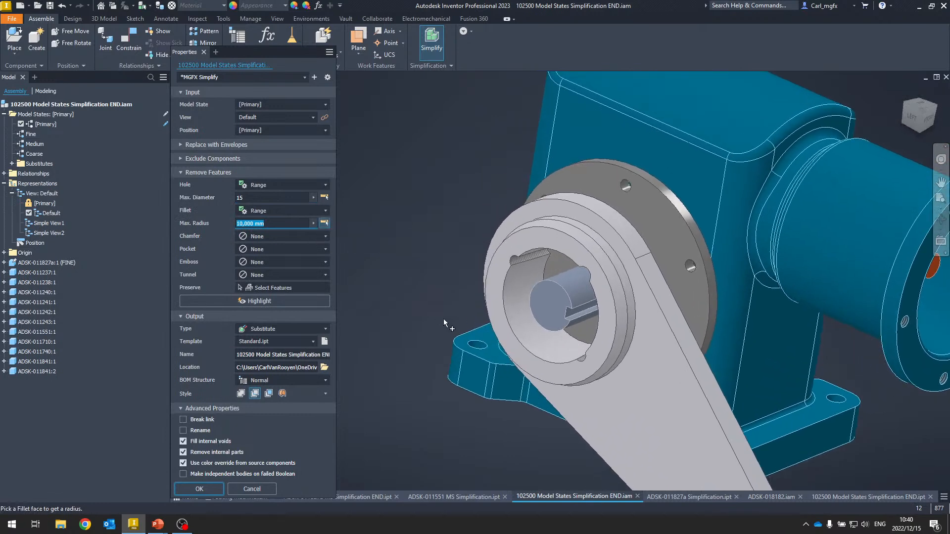
pyautogui.click(390, 373)
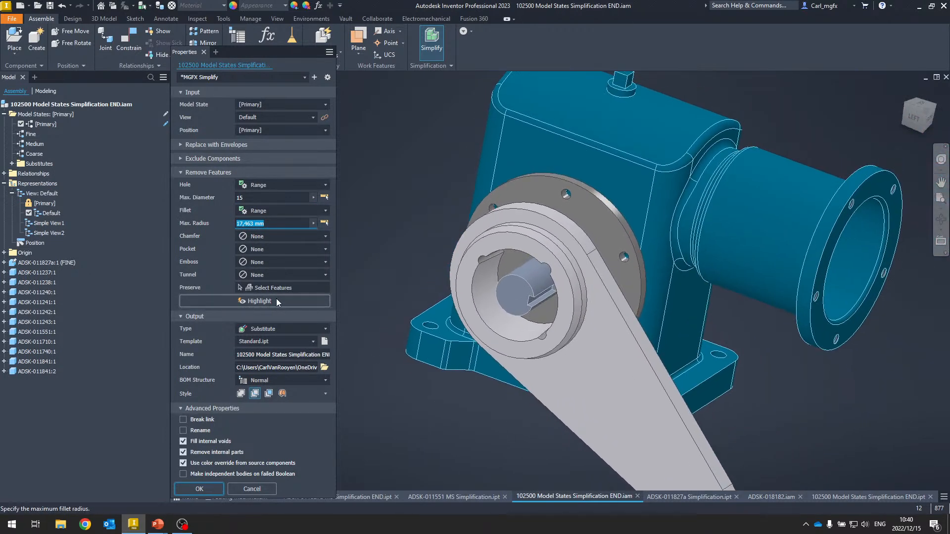
pyautogui.click(276, 299)
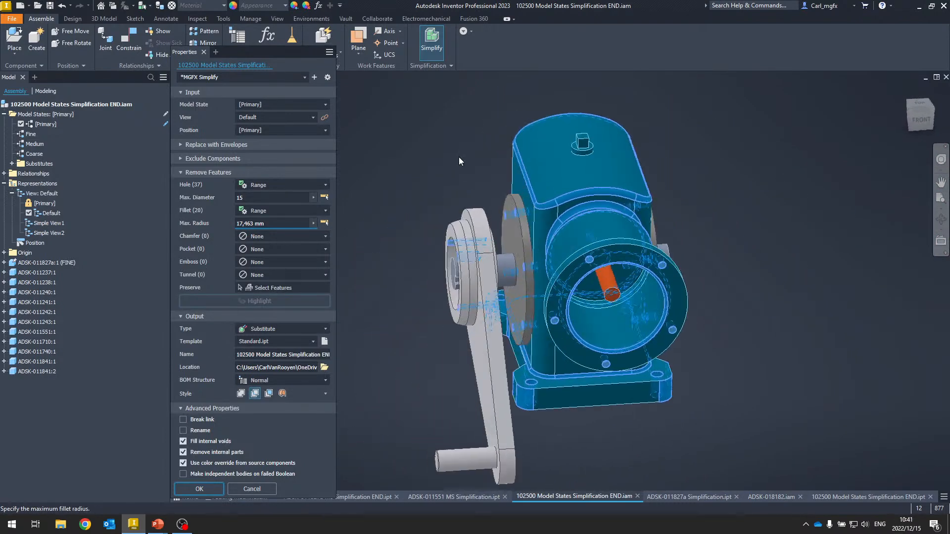
# - Keep the output type as Substitute and create the simplified substitute part
pyautogui.scroll(4, 622, 352)
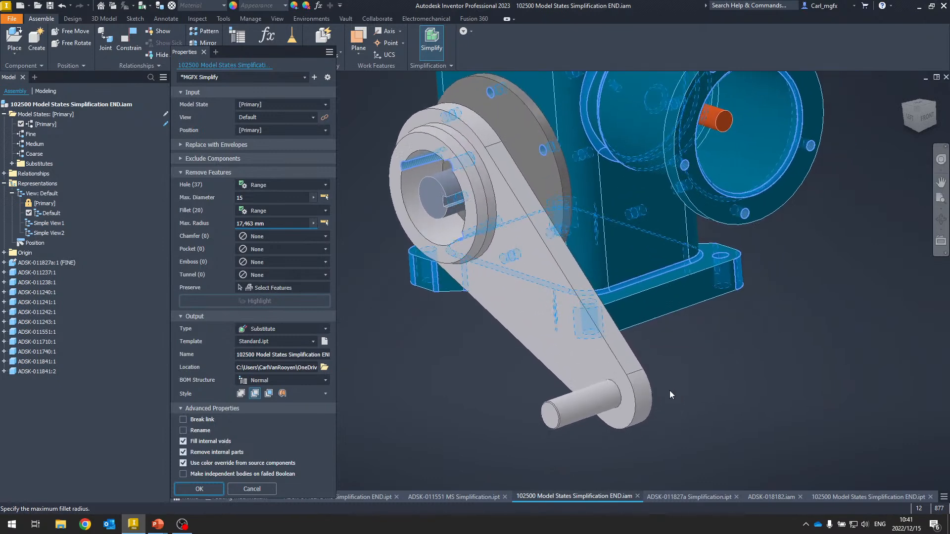
pyautogui.scroll(-3, 630, 383)
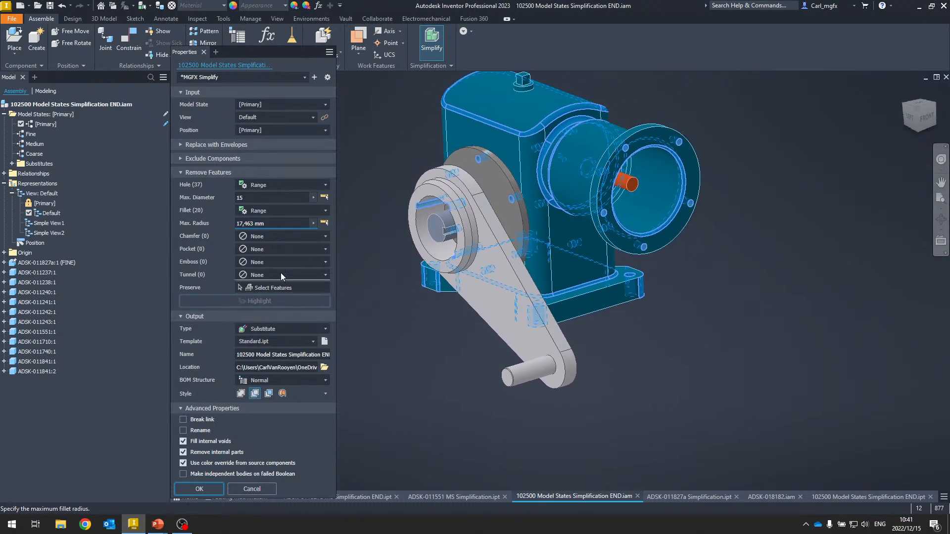
pyautogui.click(180, 173)
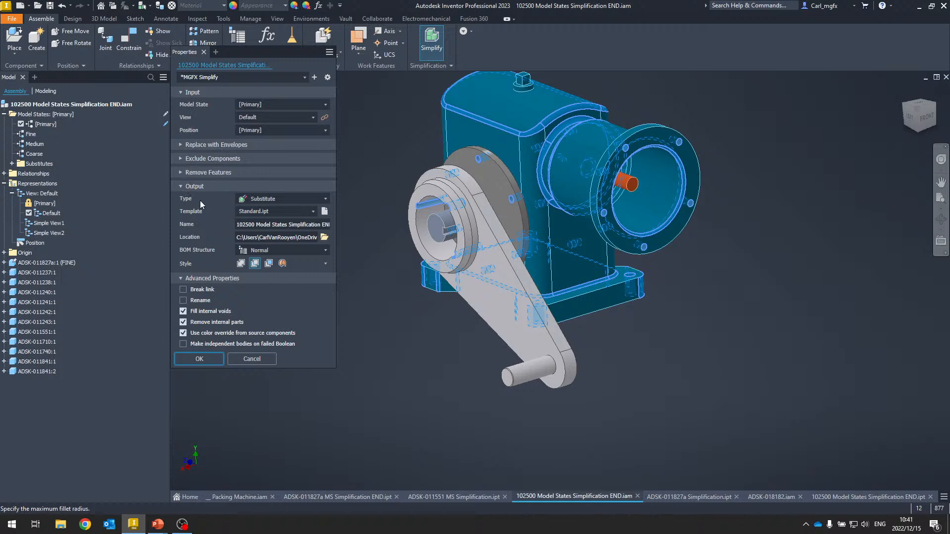
pyautogui.click(315, 199)
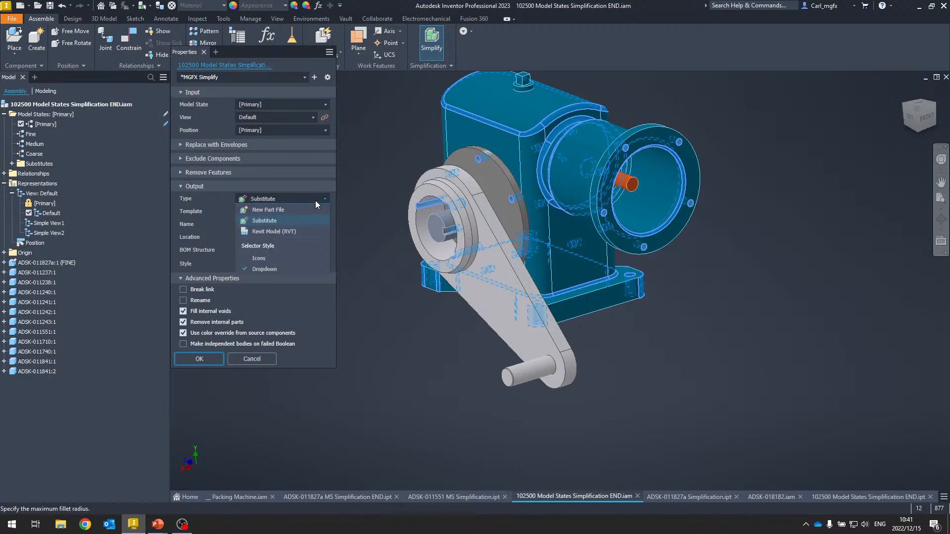
pyautogui.click(264, 221)
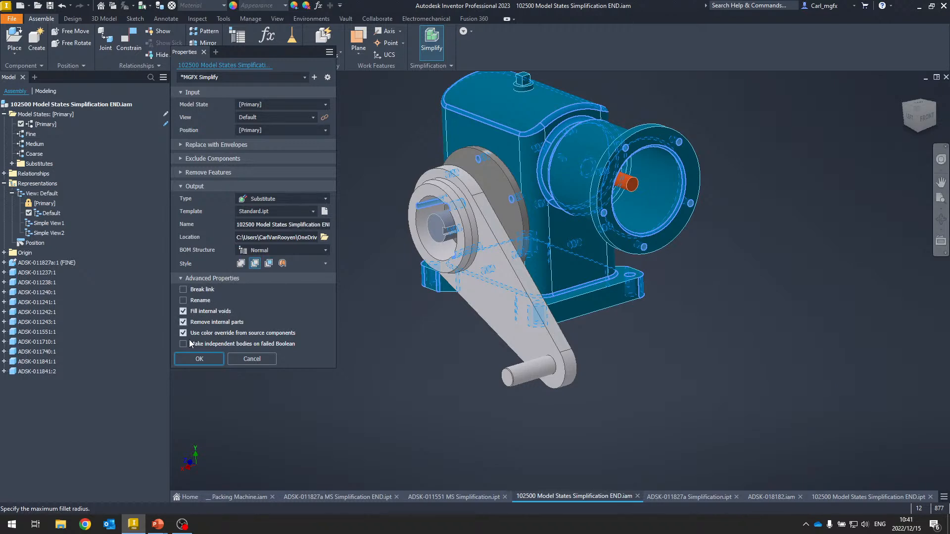
pyautogui.click(206, 360)
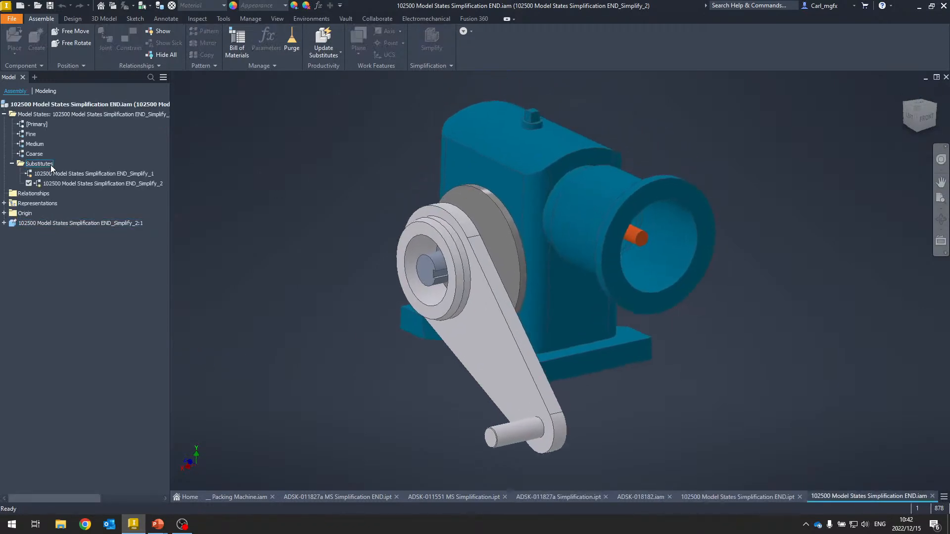
# - Compare the Simplify_1 and Simplify_2 substitute model states by activating each in turn
pyautogui.click(62, 184)
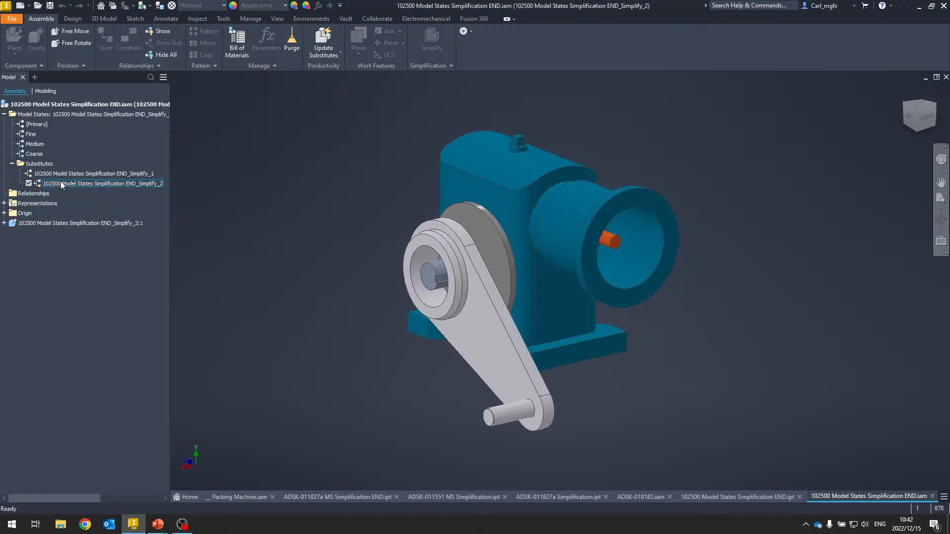
pyautogui.click(58, 174)
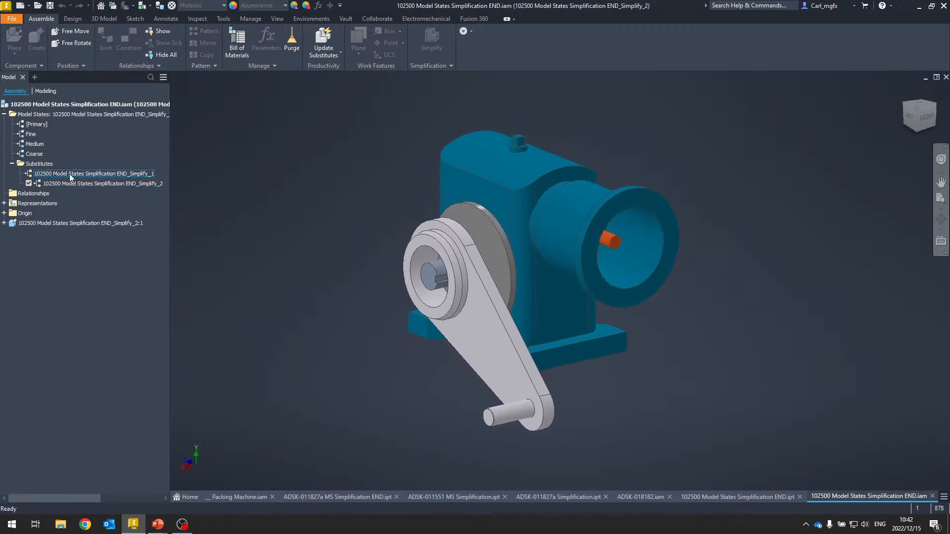
pyautogui.doubleClick(72, 173)
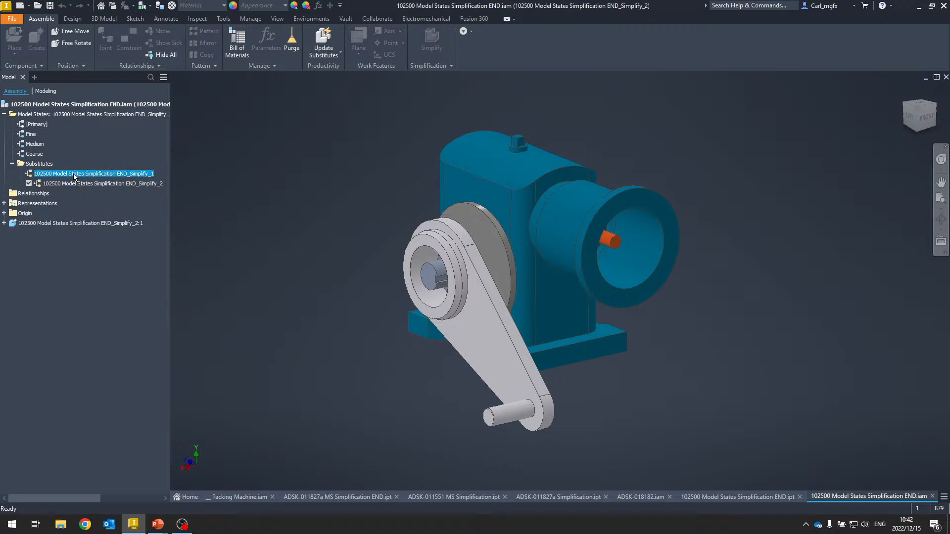
pyautogui.click(76, 184)
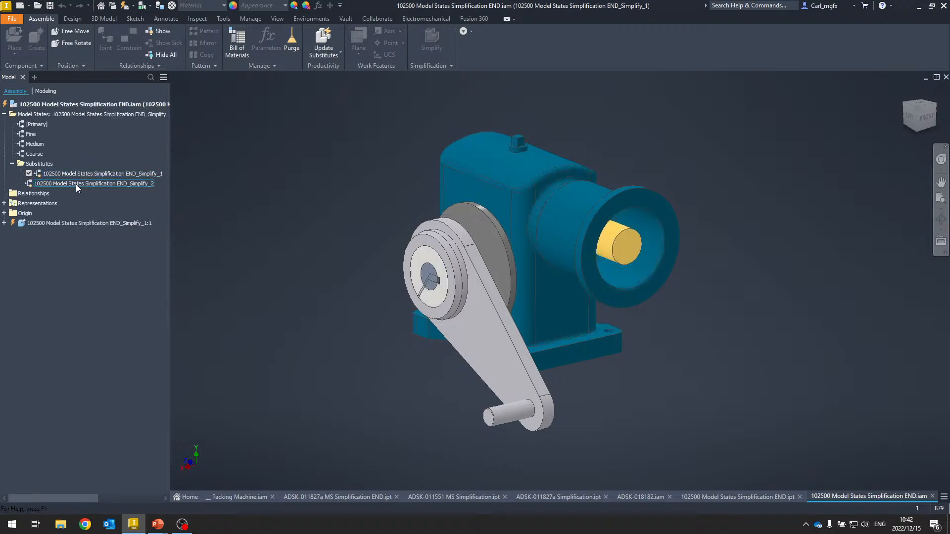
pyautogui.doubleClick(76, 184)
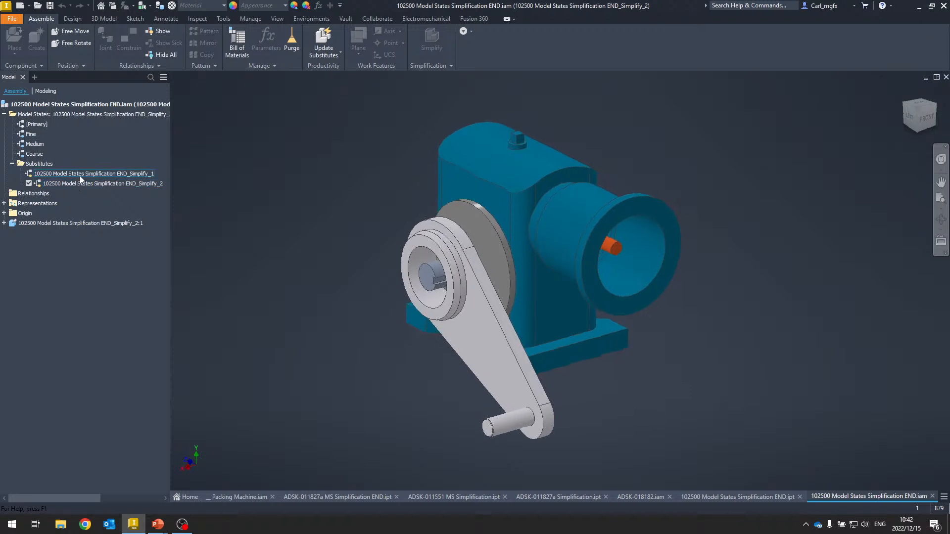
# - Activate the Simplify_1 substitute, then return to the Primary model state
pyautogui.click(55, 174)
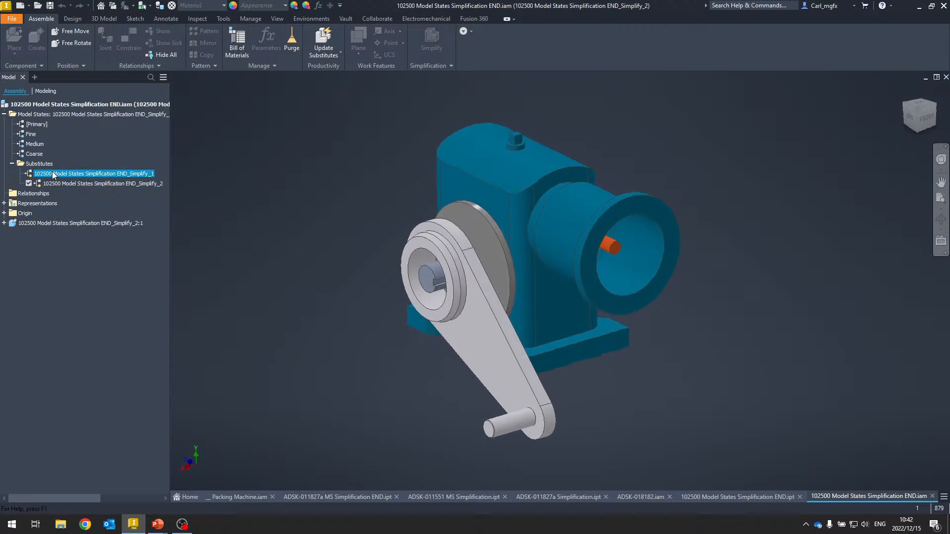
pyautogui.doubleClick(55, 174)
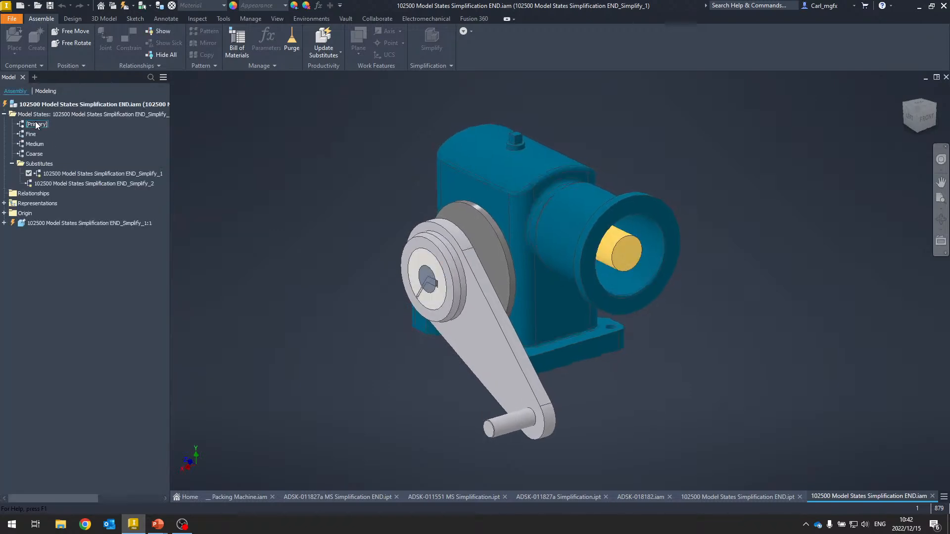
pyautogui.doubleClick(38, 124)
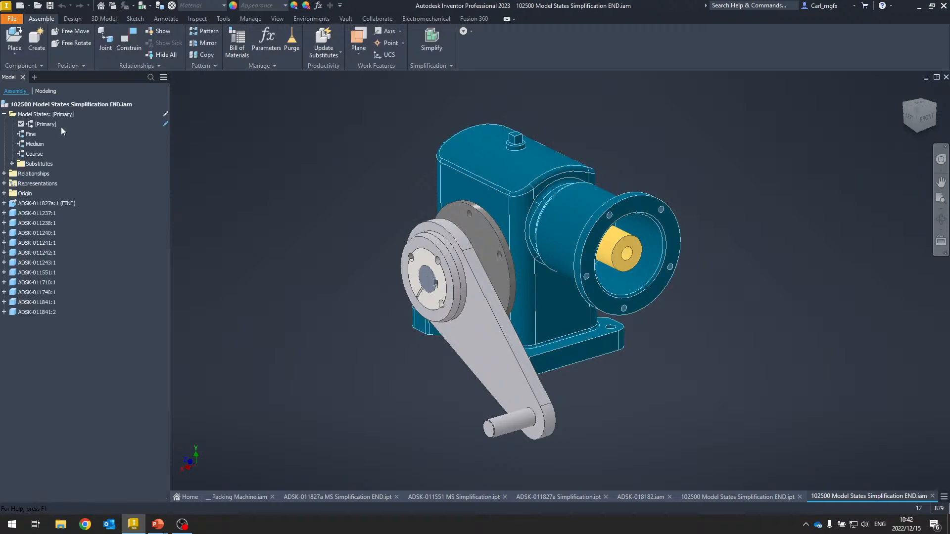
# - Expand the substitutes and activate the Simplify_2 substitute model state
pyautogui.keyDown('shift'); pyautogui.moveTo(381, 237); pyautogui.dragTo(375, 262, button='middle'); pyautogui.keyUp('shift')
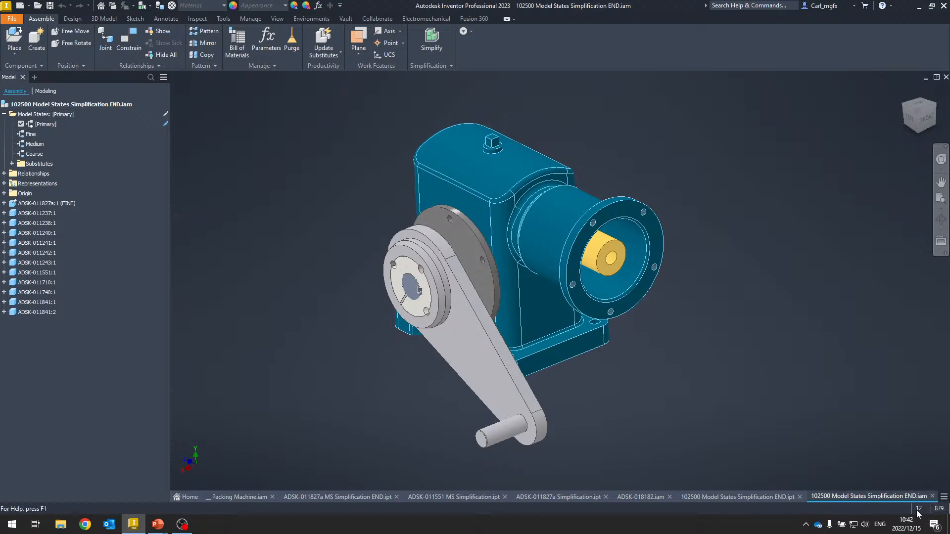
pyautogui.click(12, 164)
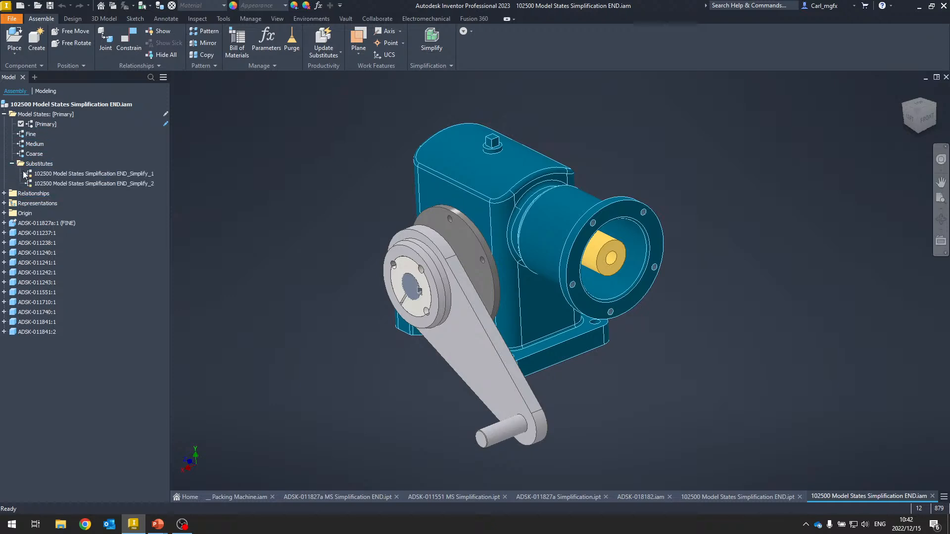
pyautogui.doubleClick(77, 183)
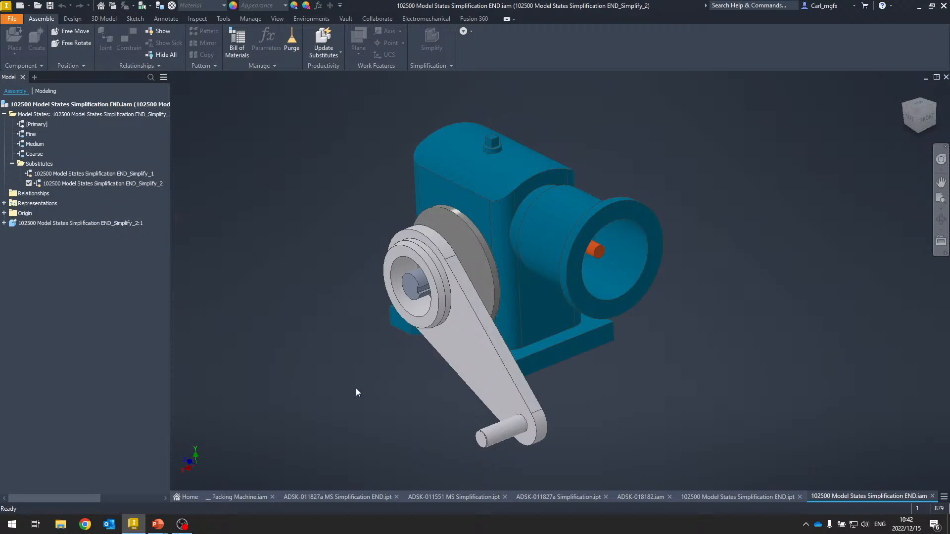
# - Open the ADSK-018182 assembly and activate its ADSK-018182_Simplify_1 substitute model state
pyautogui.click(635, 497)
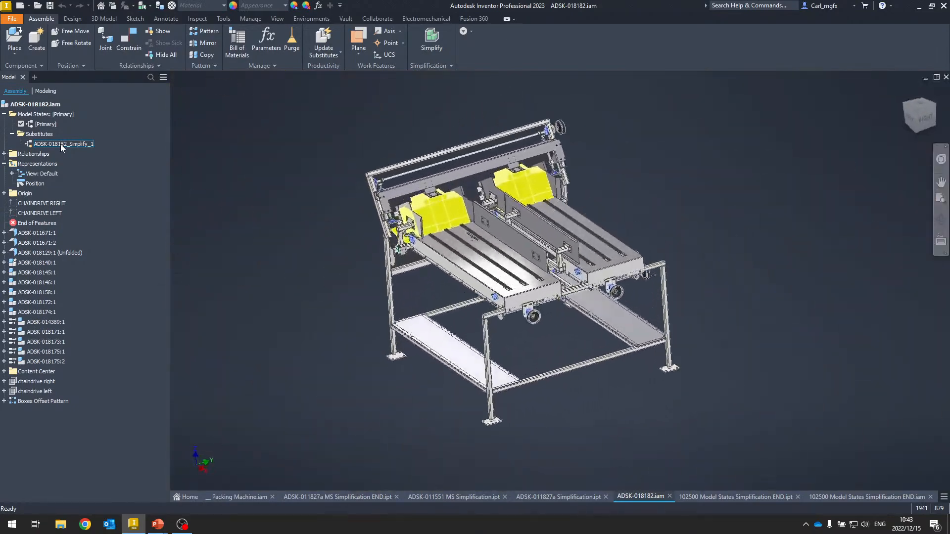
pyautogui.doubleClick(61, 145)
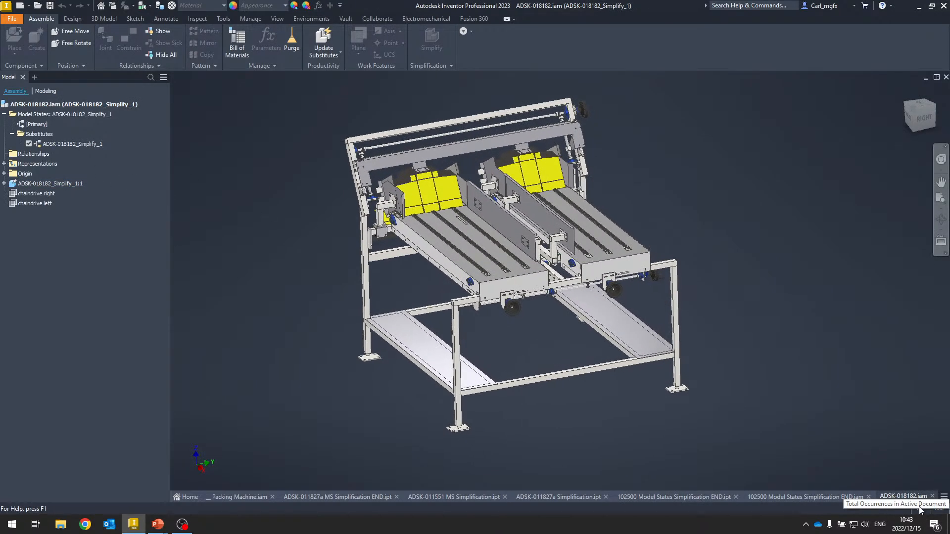
pyautogui.scroll(5, 421, 228)
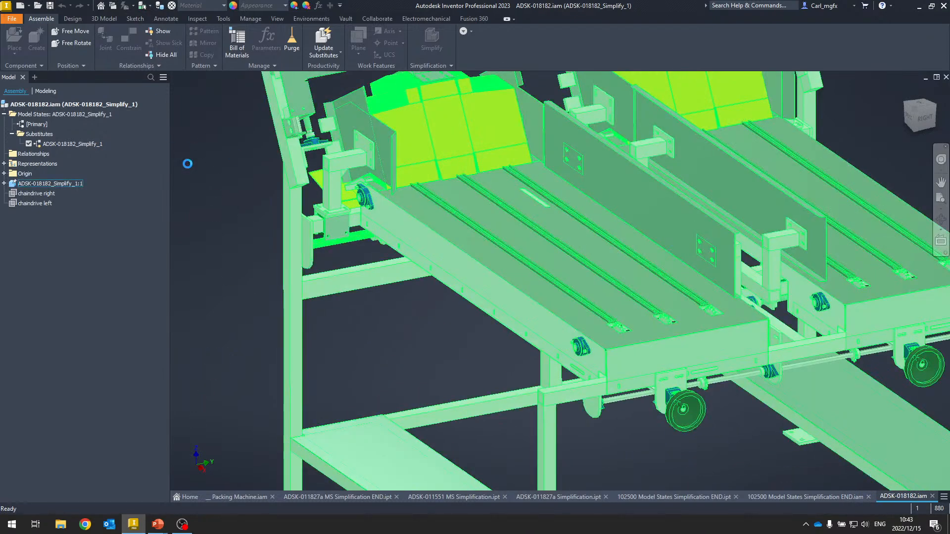
pyautogui.scroll(-3, 218, 237)
pyautogui.scroll(4, 443, 4)
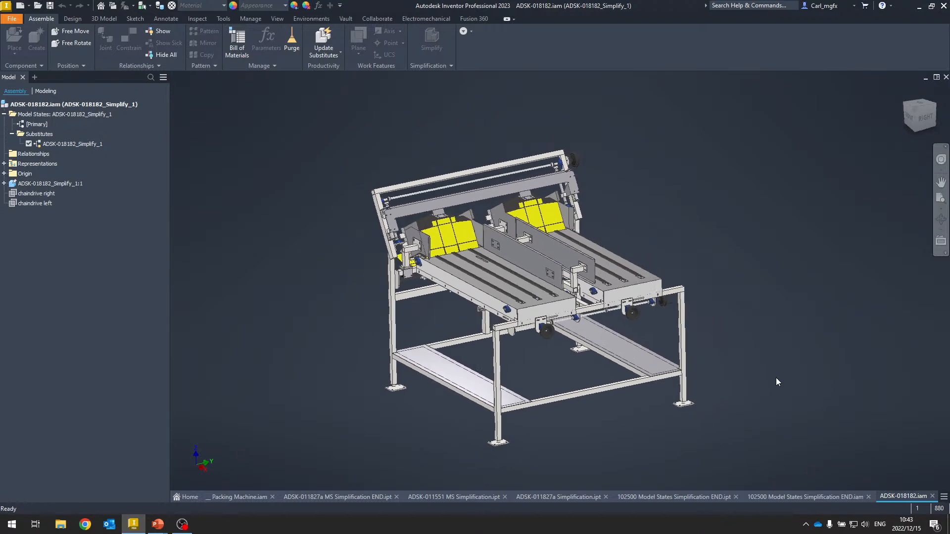
# - Switch to the Packing Machine assembly and select the ADSK-018182 subassembly to locate it in the model
pyautogui.click(247, 497)
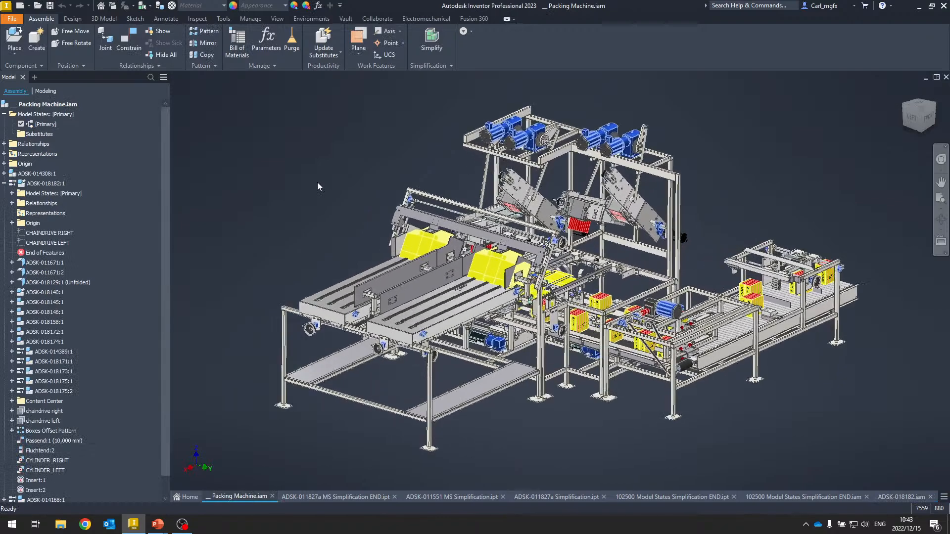
pyautogui.click(4, 115)
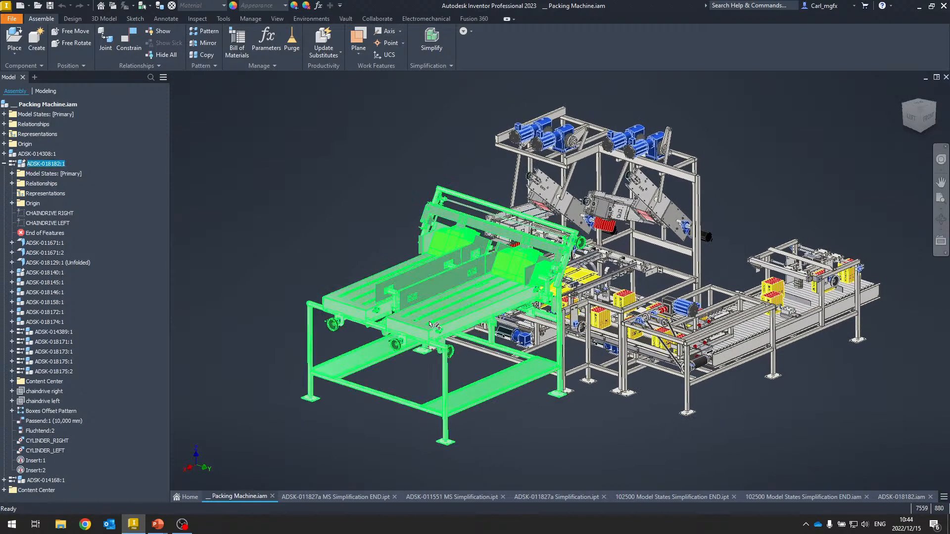
pyautogui.click(381, 364)
pyautogui.click(348, 383)
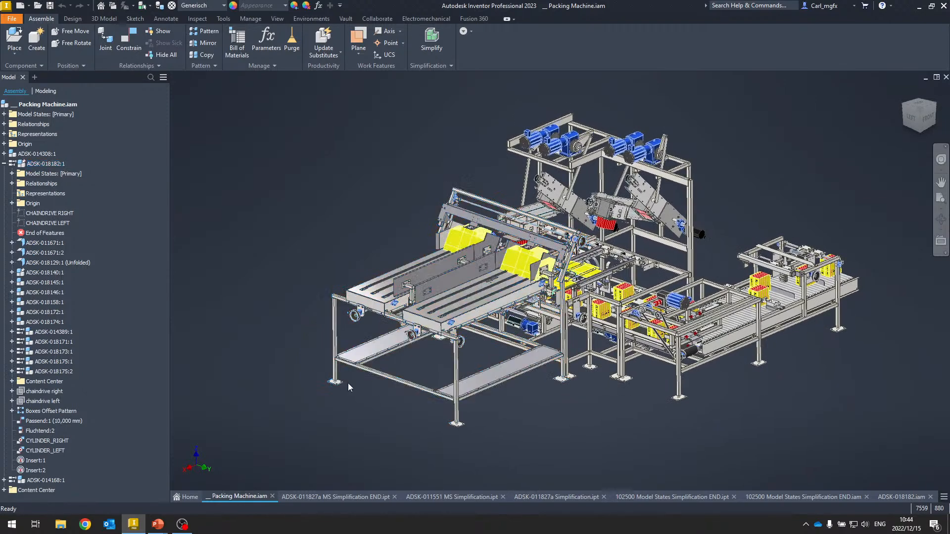
pyautogui.click(46, 164)
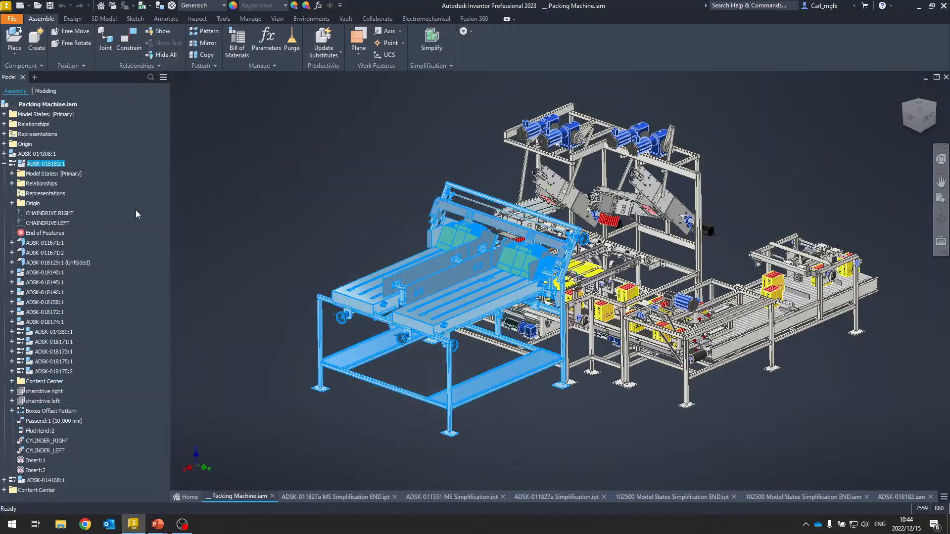
# - Set the ADSK-018182 subassembly's model state to ADSK-018182_Simplify_1 within the Packing Machine assembly, accepting the reported errors
pyautogui.click(334, 219)
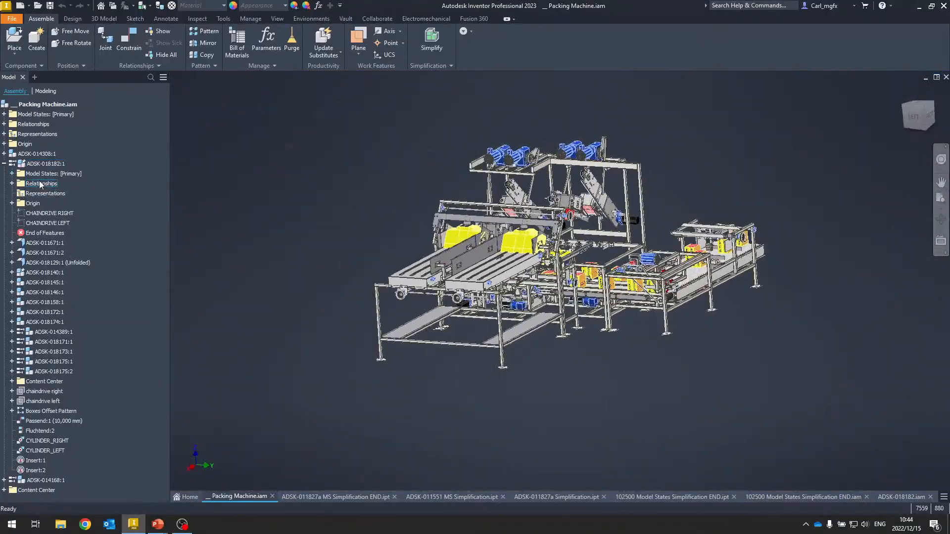
pyautogui.rightClick(41, 165)
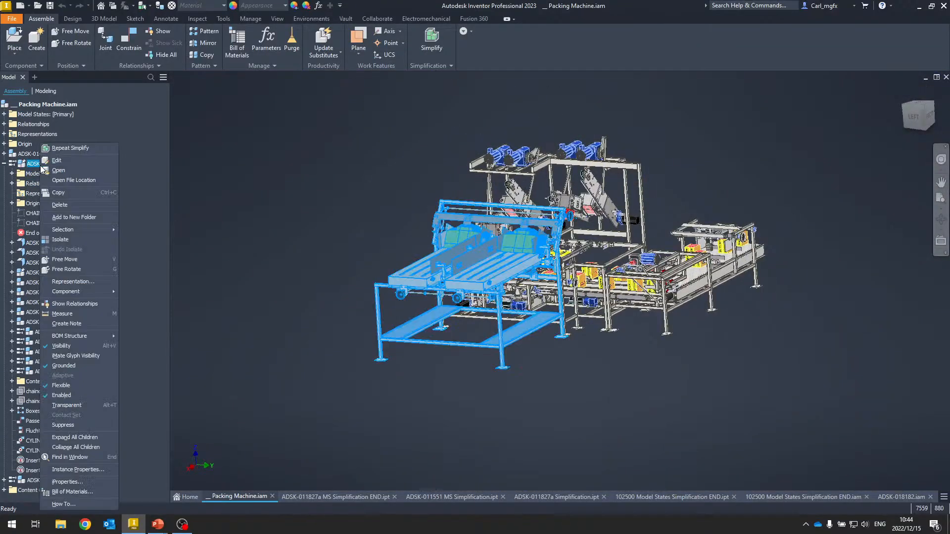
pyautogui.click(68, 282)
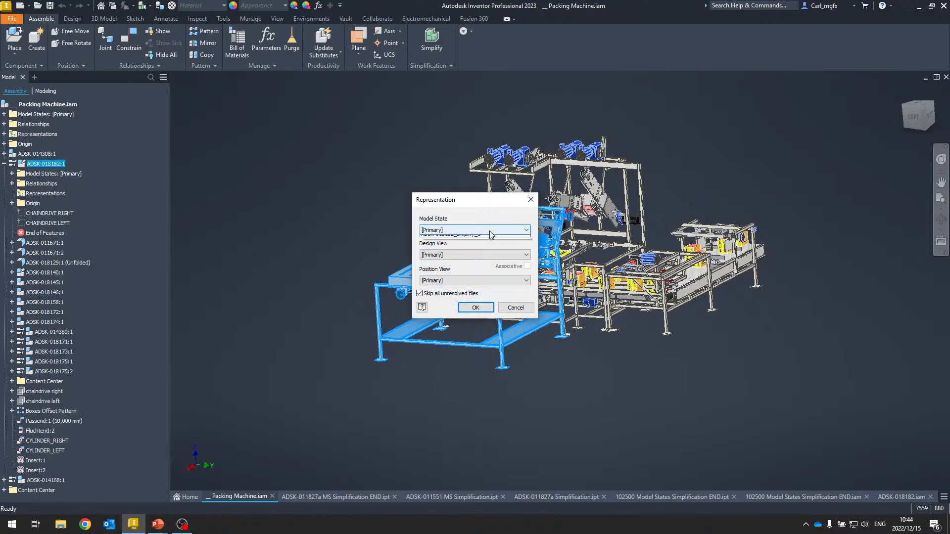
pyautogui.click(477, 245)
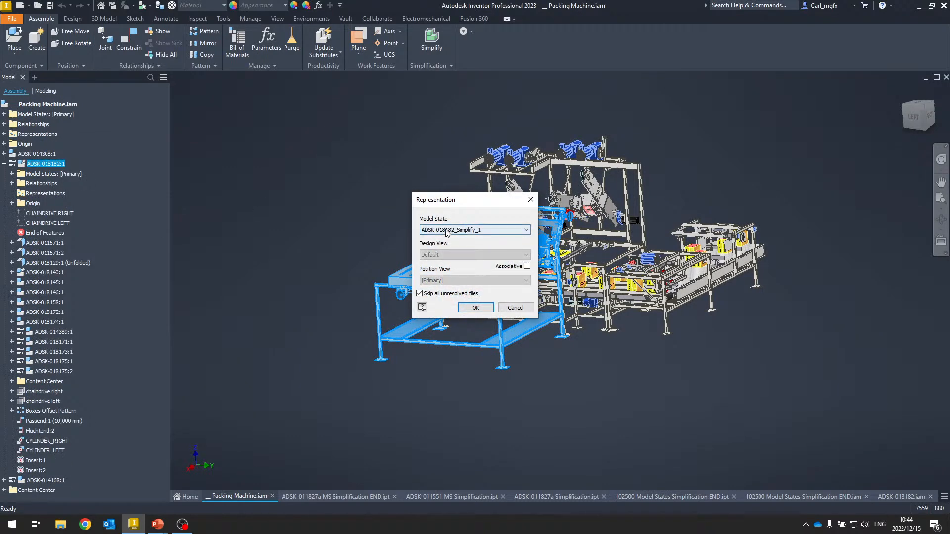
pyautogui.click(476, 308)
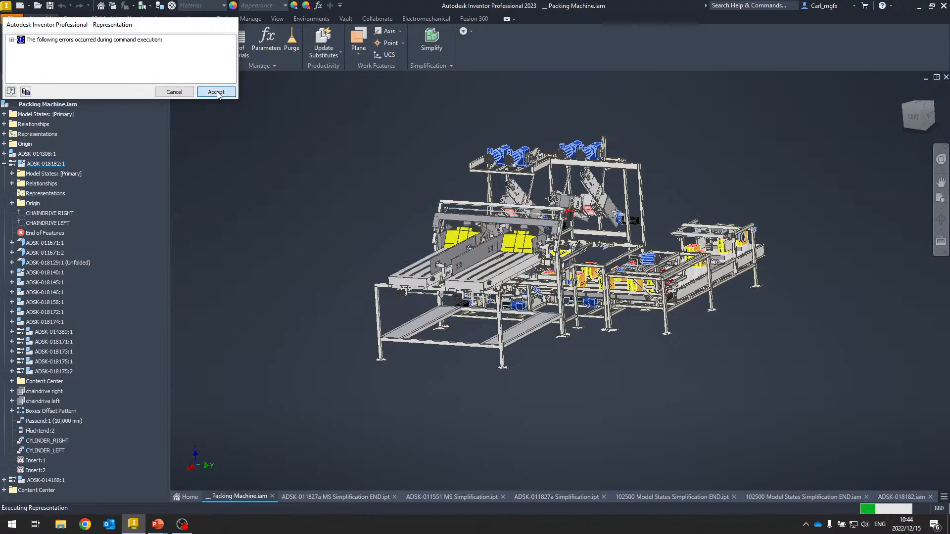
pyautogui.click(216, 92)
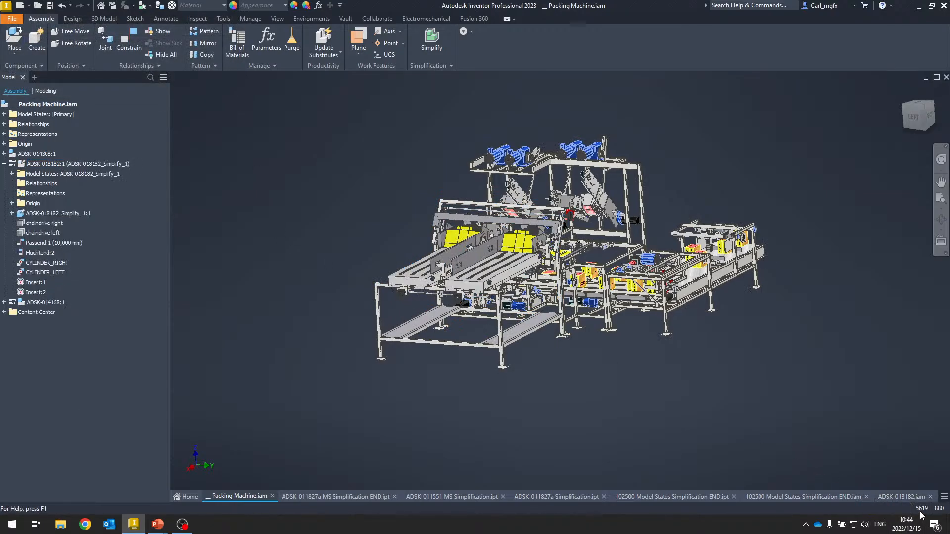
# - Zoom and orbit around the Packing Machine assembly to examine the substituted ADSK-018182 subassembly
pyautogui.scroll(5, 446, 267)
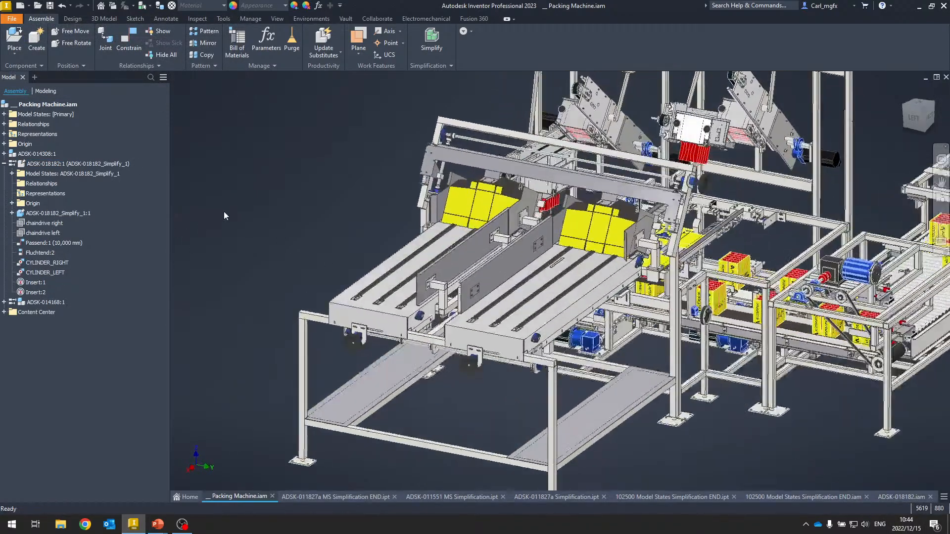
pyautogui.keyDown('shift'); pyautogui.moveTo(223, 212); pyautogui.dragTo(737, 234, button='middle'); pyautogui.keyUp('shift')
pyautogui.click(545, 339)
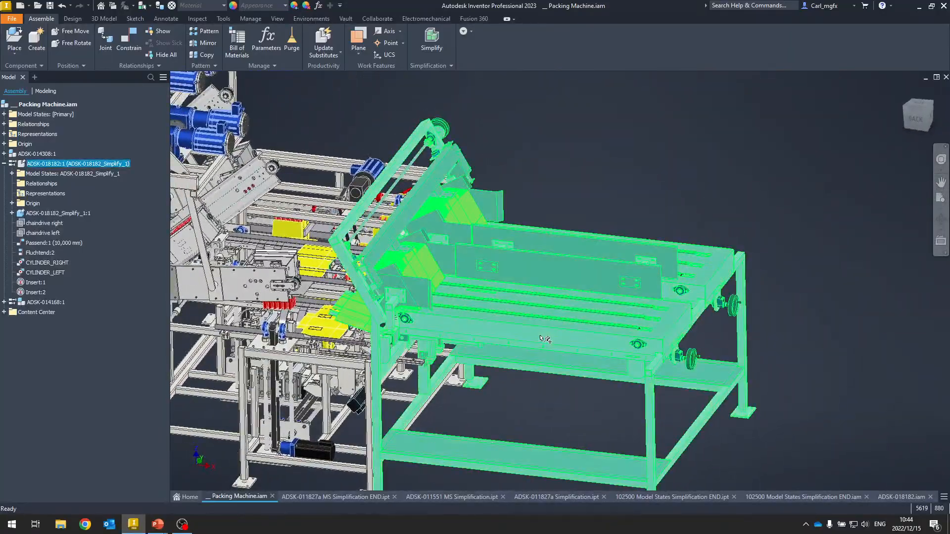
pyautogui.scroll(-4, 545, 339)
pyautogui.keyDown('shift'); pyautogui.moveTo(546, 337); pyautogui.dragTo(460, 270, button='middle'); pyautogui.keyUp('shift')
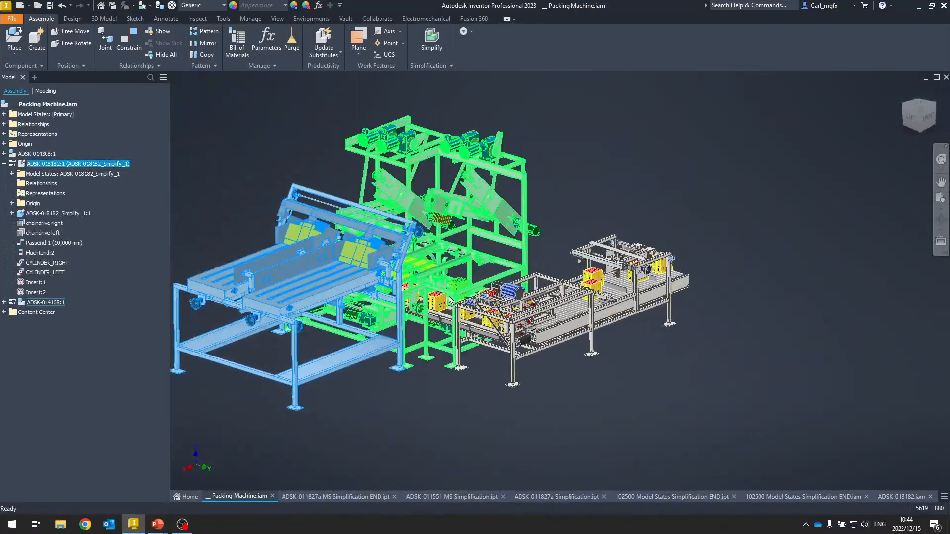
pyautogui.click(456, 270)
pyautogui.click(521, 336)
pyautogui.click(520, 337)
pyautogui.keyDown('shift'); pyautogui.moveTo(521, 336); pyautogui.dragTo(536, 431, button='middle'); pyautogui.keyUp('shift')
pyautogui.click(537, 433)
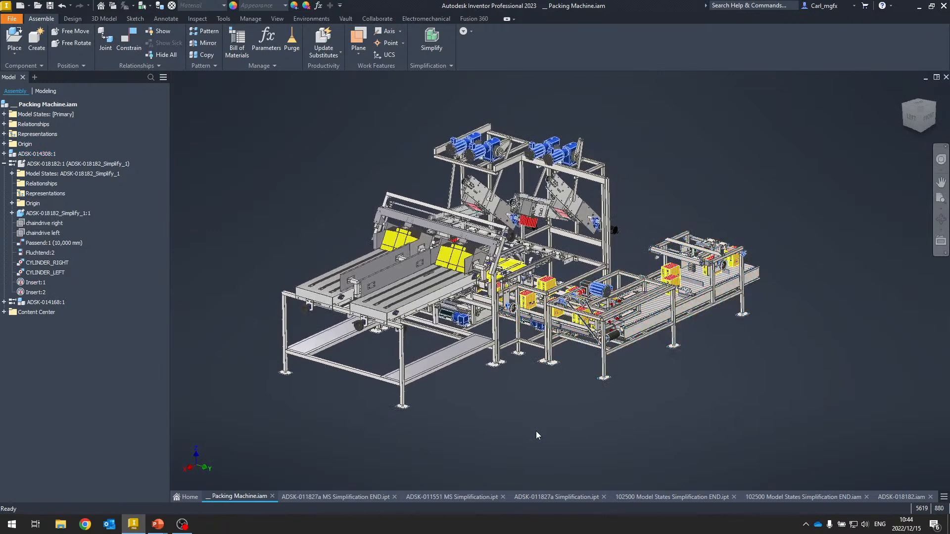
pyautogui.keyDown('shift'); pyautogui.moveTo(536, 432); pyautogui.dragTo(256, 462, button='middle'); pyautogui.keyUp('shift')
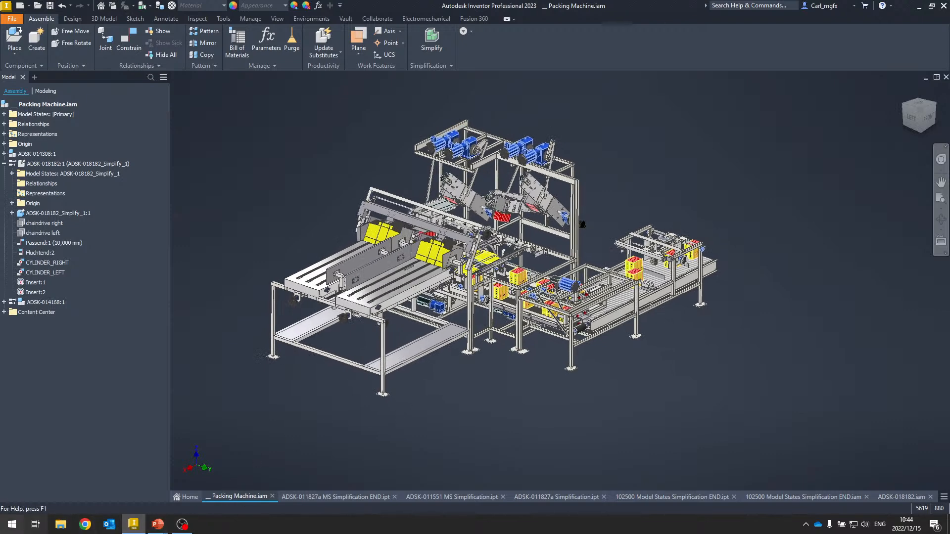